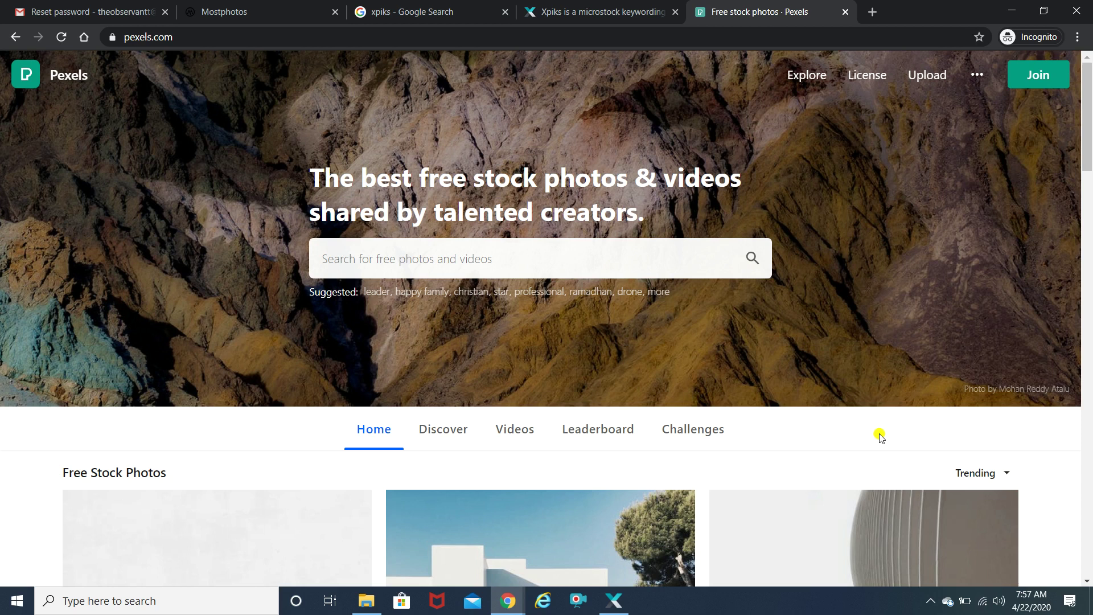
Browse the trending free stock photos on the Pexels home page and look at the trending search topics.
{"action": "left_click_drag", "start_coordinate": [1089, 156], "coordinate": [1088, 246]}
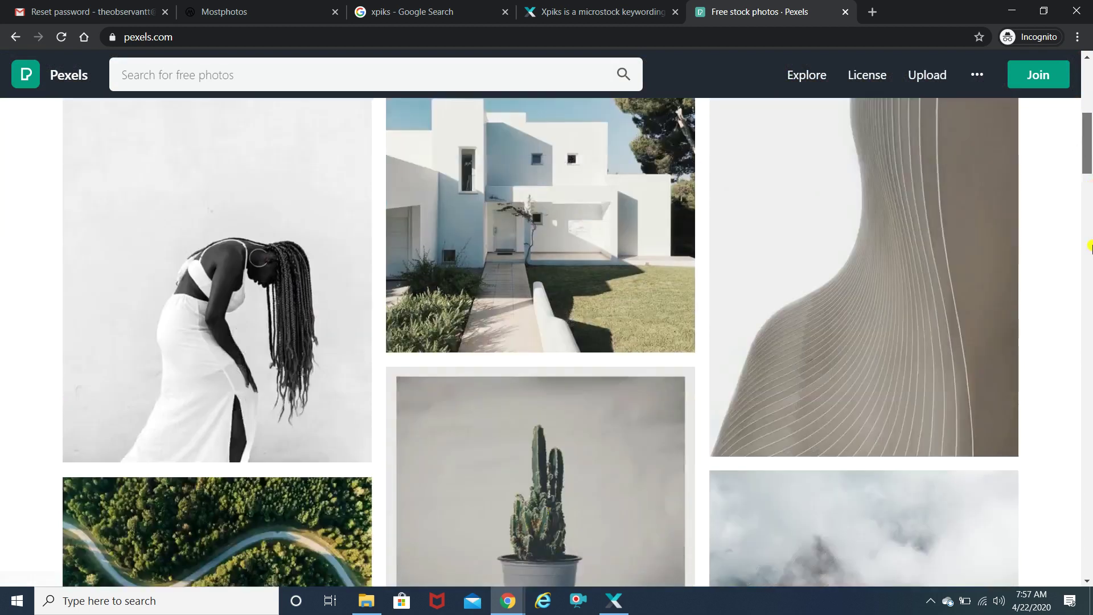
{"action": "scroll", "coordinate": [1089, 246], "scroll_direction": "down", "scroll_amount": 5}
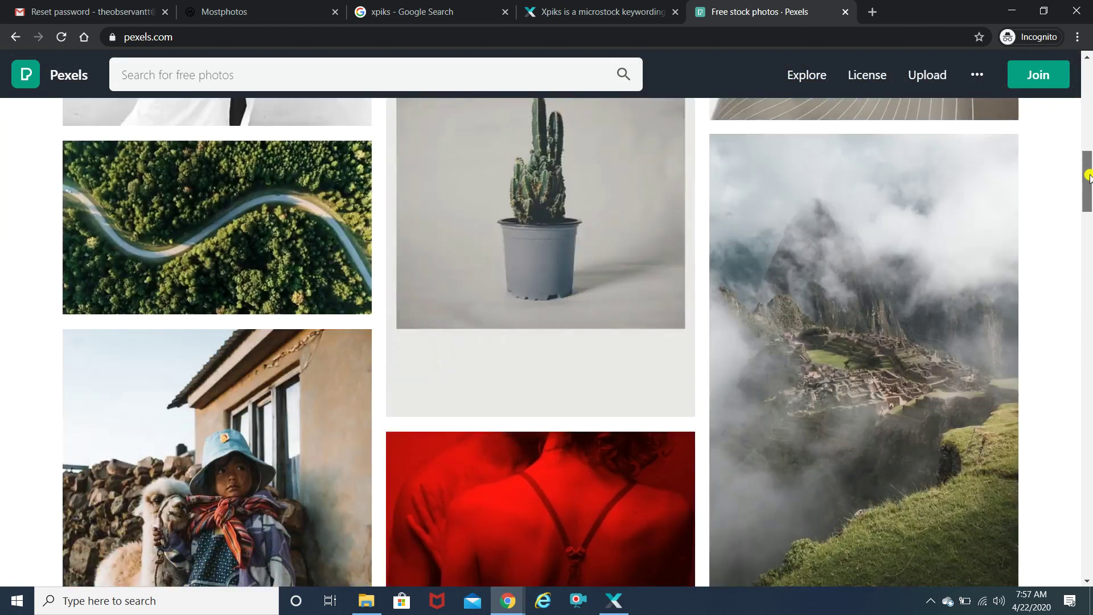
{"action": "left_click_drag", "start_coordinate": [1088, 177], "coordinate": [1088, 230]}
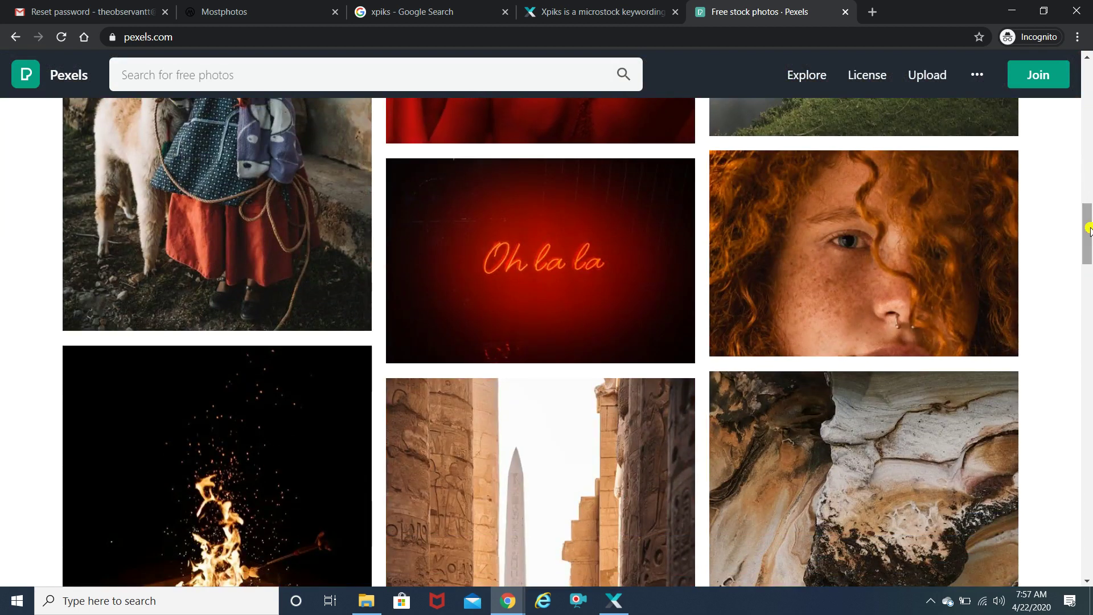
{"action": "mouse_move", "coordinate": [1088, 230]}
{"action": "left_mouse_down"}
{"action": "mouse_move", "coordinate": [1088, 287]}
{"action": "mouse_move", "coordinate": [1089, 245]}
{"action": "left_mouse_up"}
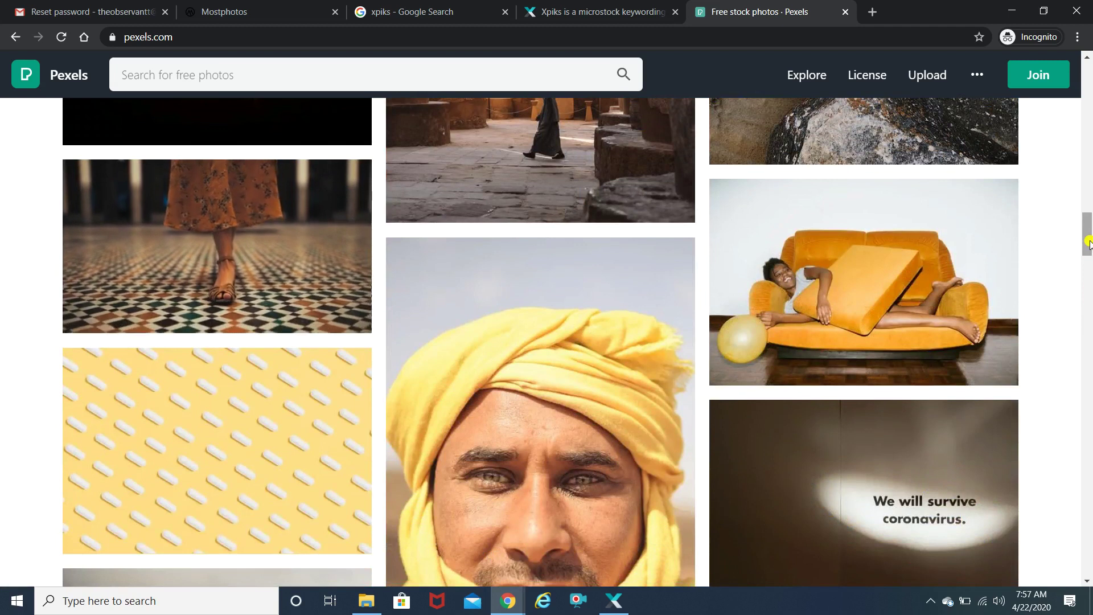
{"action": "left_click_drag", "start_coordinate": [1089, 243], "coordinate": [1088, 80]}
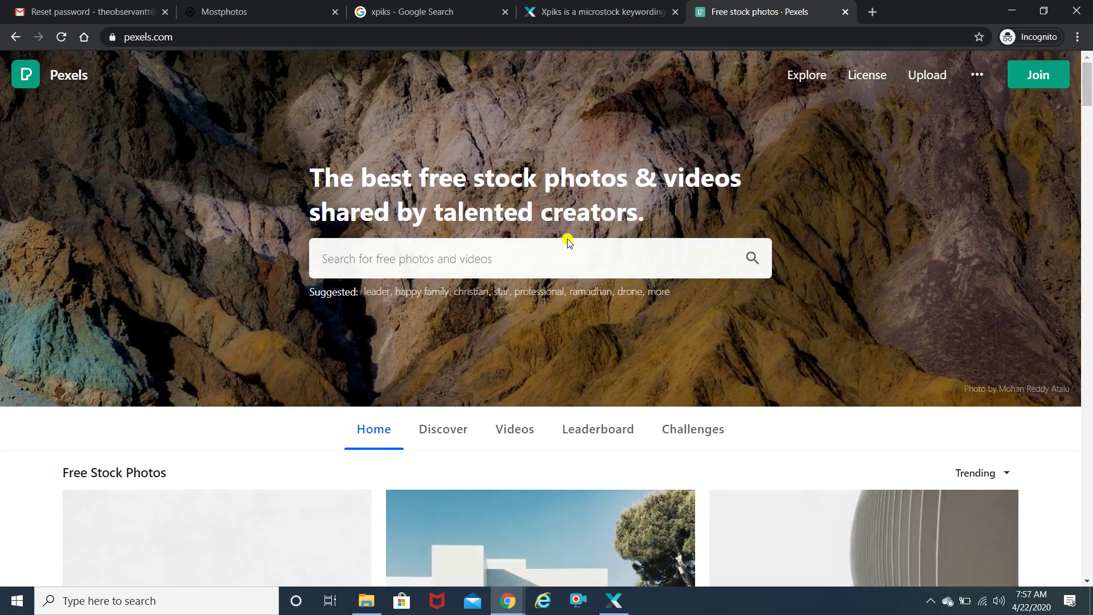
{"action": "left_click", "coordinate": [536, 260]}
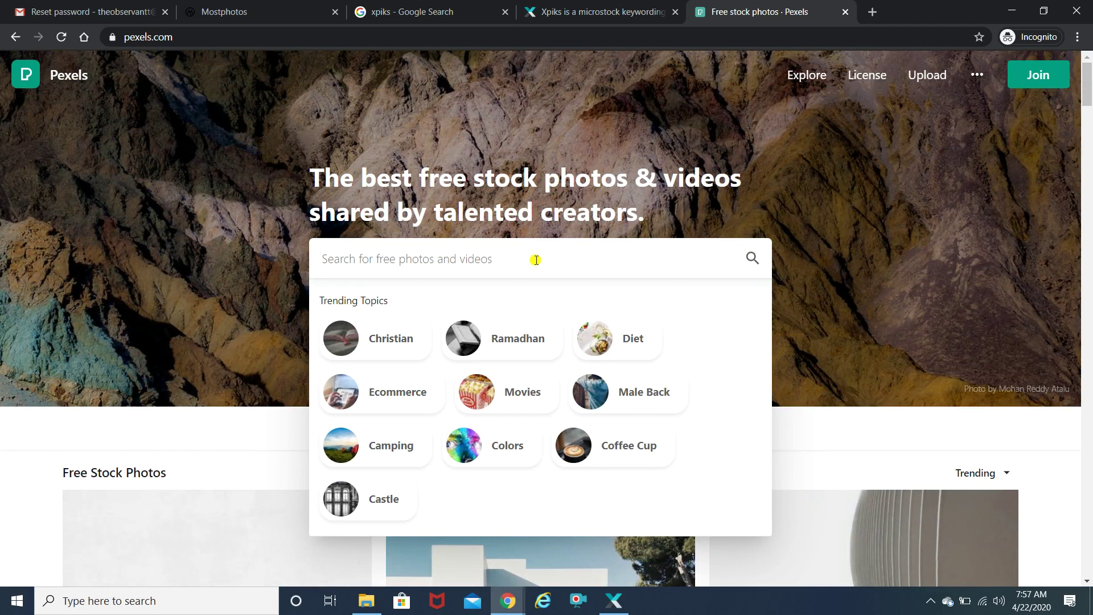
{"action": "left_click", "coordinate": [127, 420]}
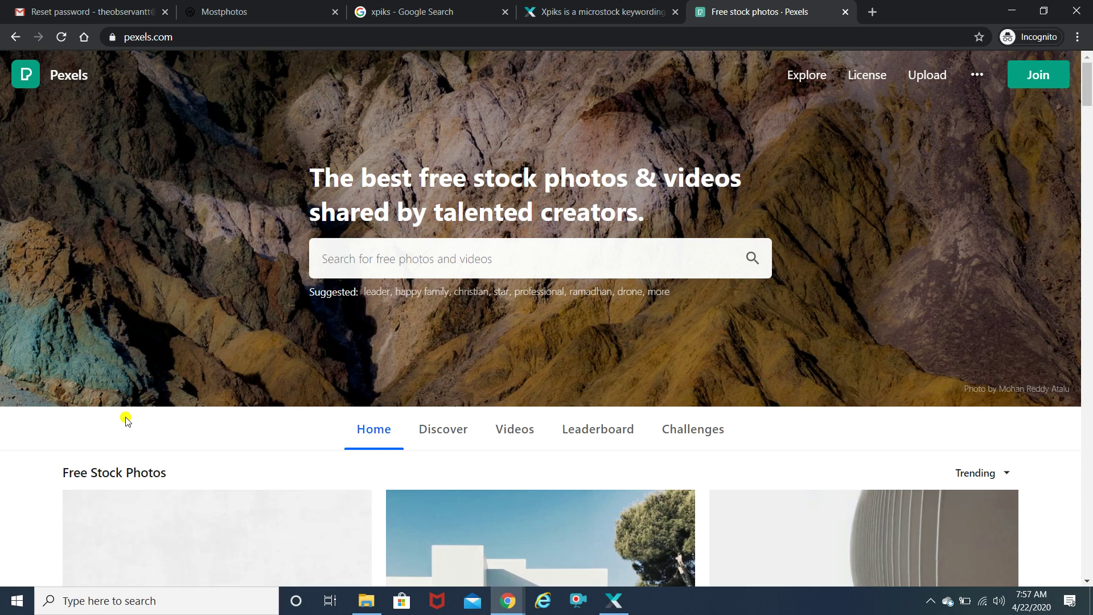
Open the Potted Plant cactus photo from the Pexels gallery in a new tab and look over its page.
{"action": "left_click_drag", "start_coordinate": [1088, 78], "coordinate": [1089, 96]}
{"action": "scroll", "coordinate": [602, 173], "scroll_direction": "down", "scroll_amount": 10}
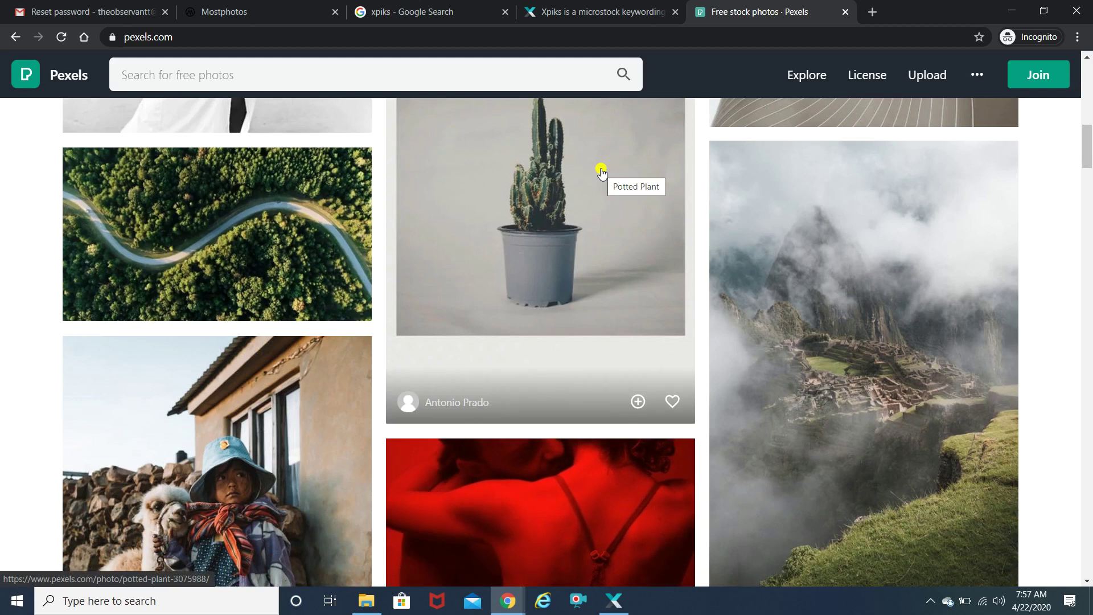
{"action": "right_click", "coordinate": [602, 172]}
{"action": "left_click", "coordinate": [615, 179]}
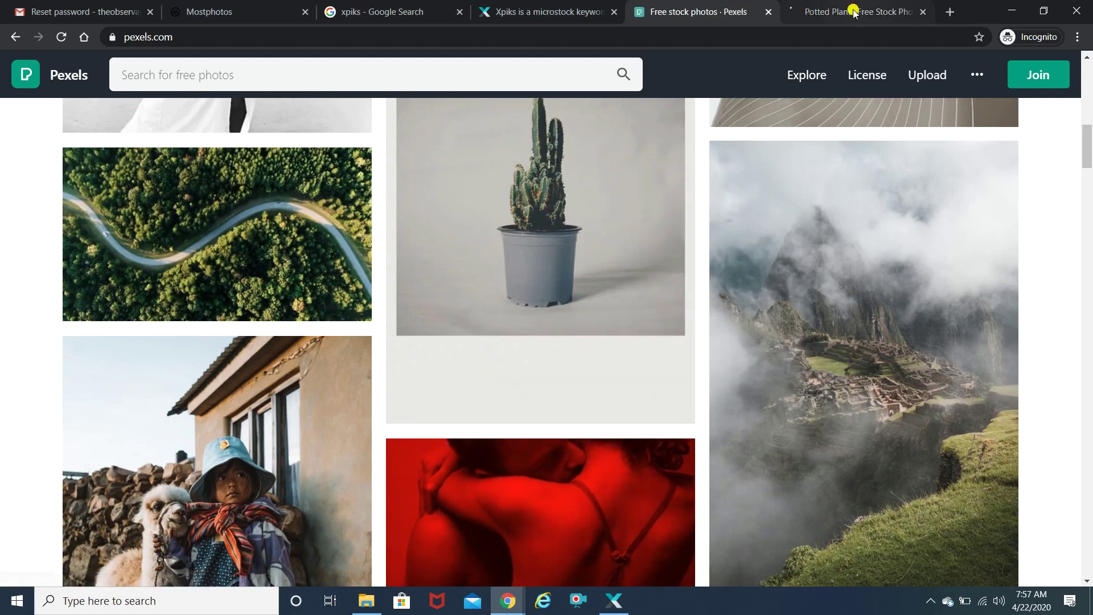
{"action": "left_click", "coordinate": [854, 12]}
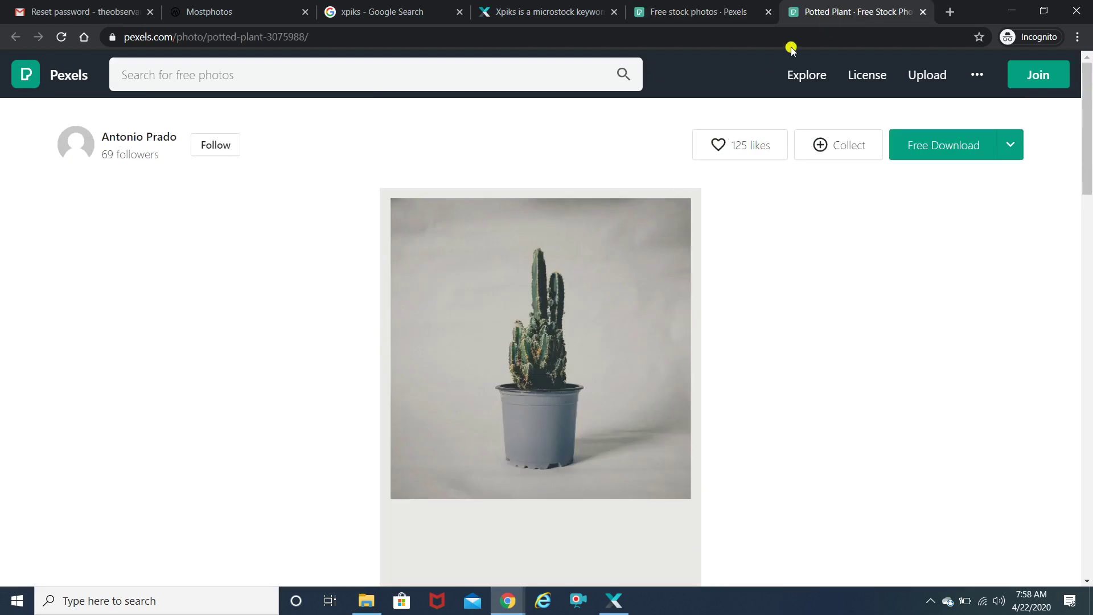
{"action": "scroll", "coordinate": [1090, 111], "scroll_direction": "down", "scroll_amount": 5}
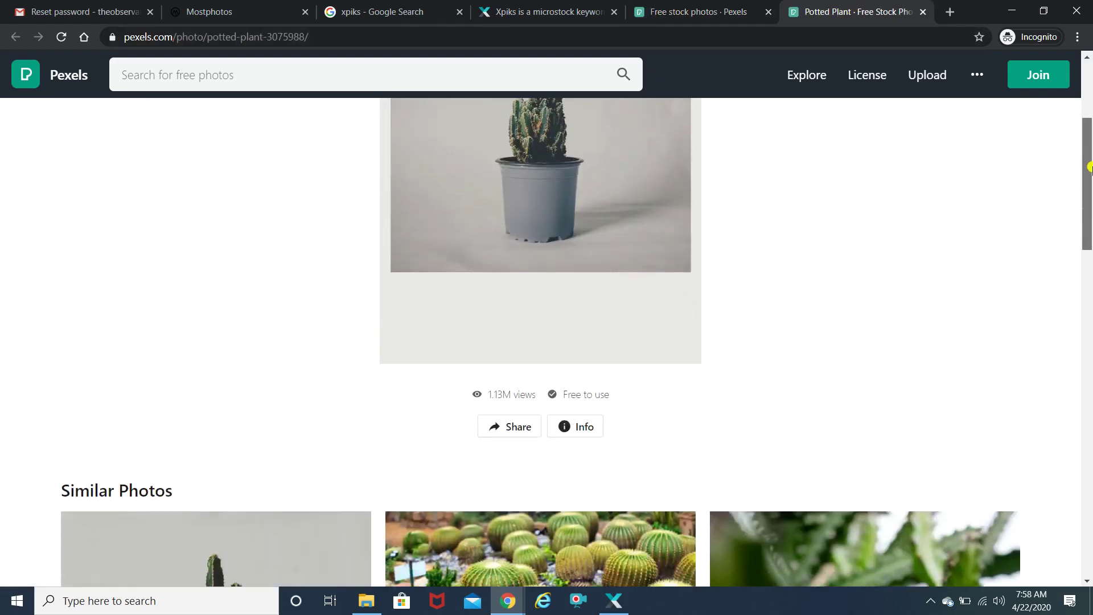
Return to the Pexels home page, search for "fresh vegetables" and browse the resulting photos.
{"action": "left_click", "coordinate": [701, 12]}
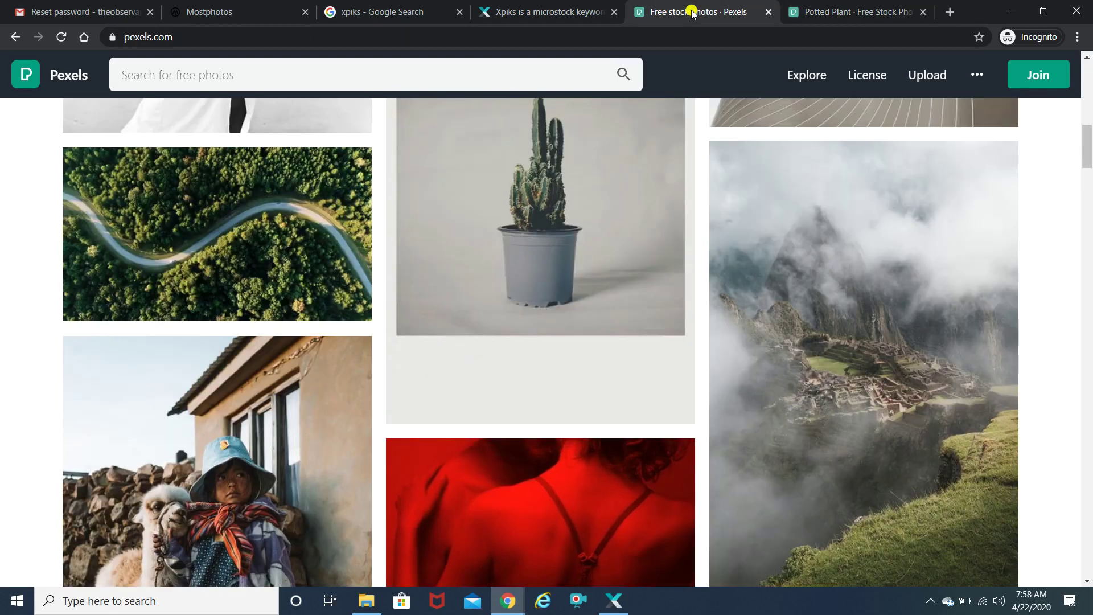
{"action": "left_click_drag", "start_coordinate": [1089, 168], "coordinate": [1089, 97]}
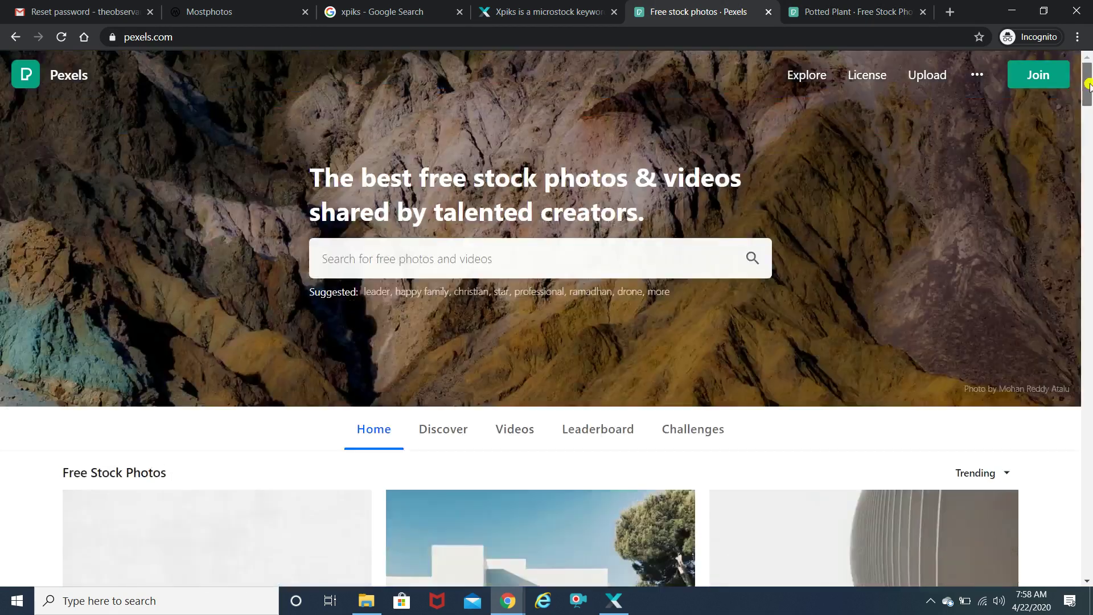
{"action": "left_click", "coordinate": [501, 259]}
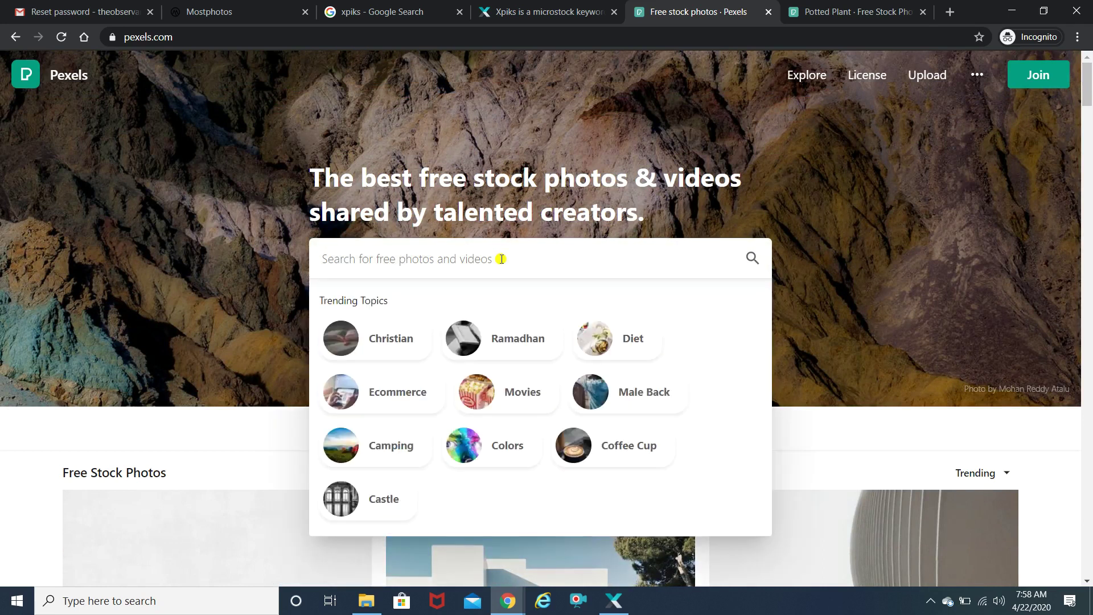
{"action": "type", "text": "fresh vegetables"}
{"action": "key", "text": "Return"}
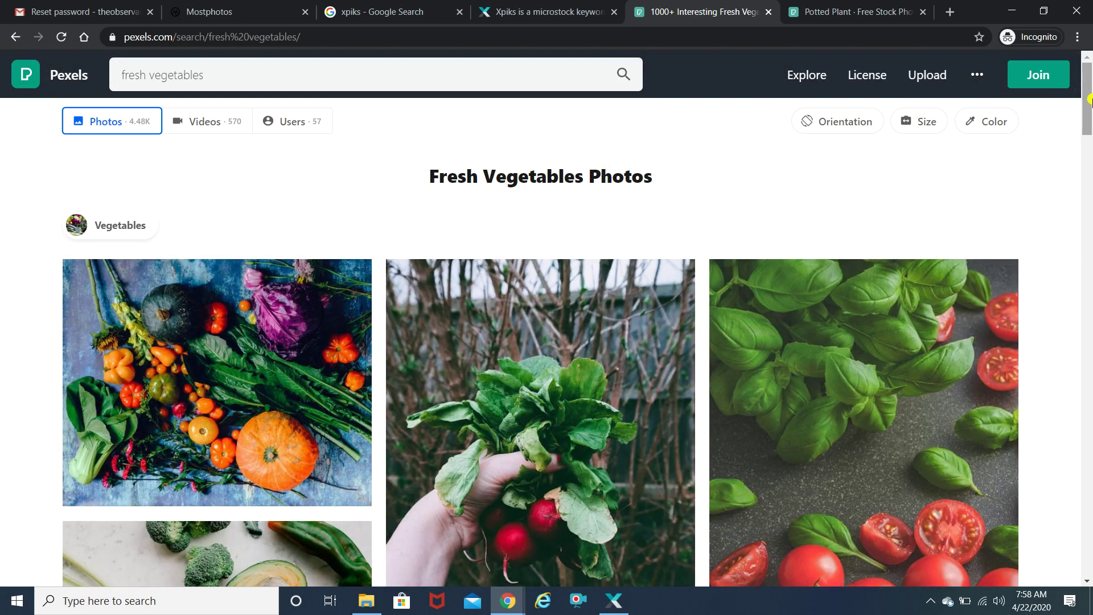
{"action": "scroll", "coordinate": [1090, 126], "scroll_direction": "down", "scroll_amount": 3}
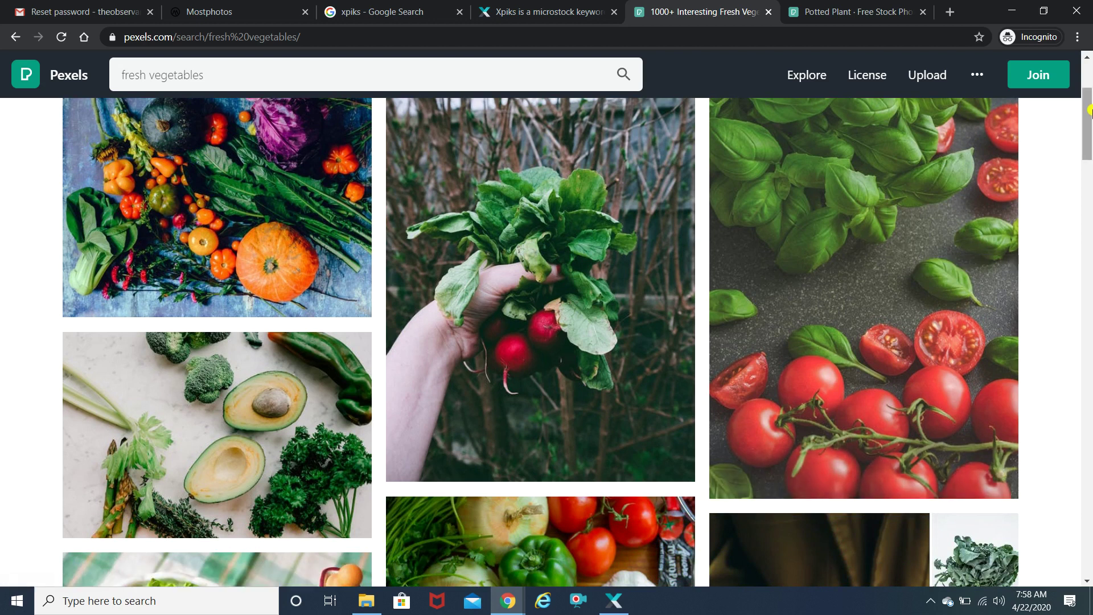
{"action": "scroll", "coordinate": [1089, 154], "scroll_direction": "down", "scroll_amount": 5}
{"action": "left_click_drag", "start_coordinate": [1089, 154], "coordinate": [1090, 190]}
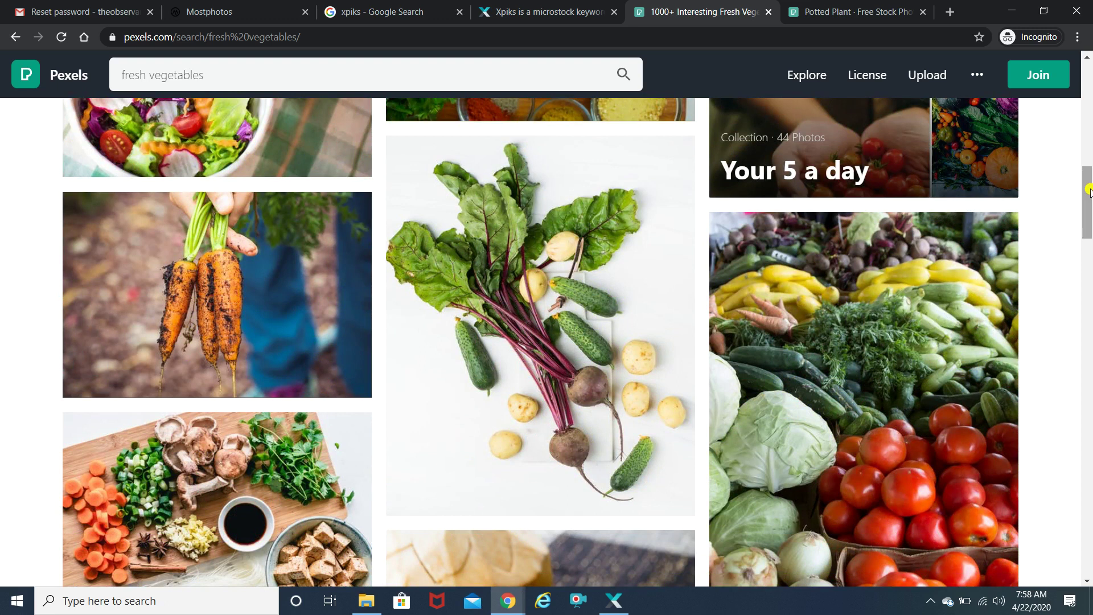
View the Xpiks website's opening section and check the Google search page for xpiks.
{"action": "left_click", "coordinate": [544, 14]}
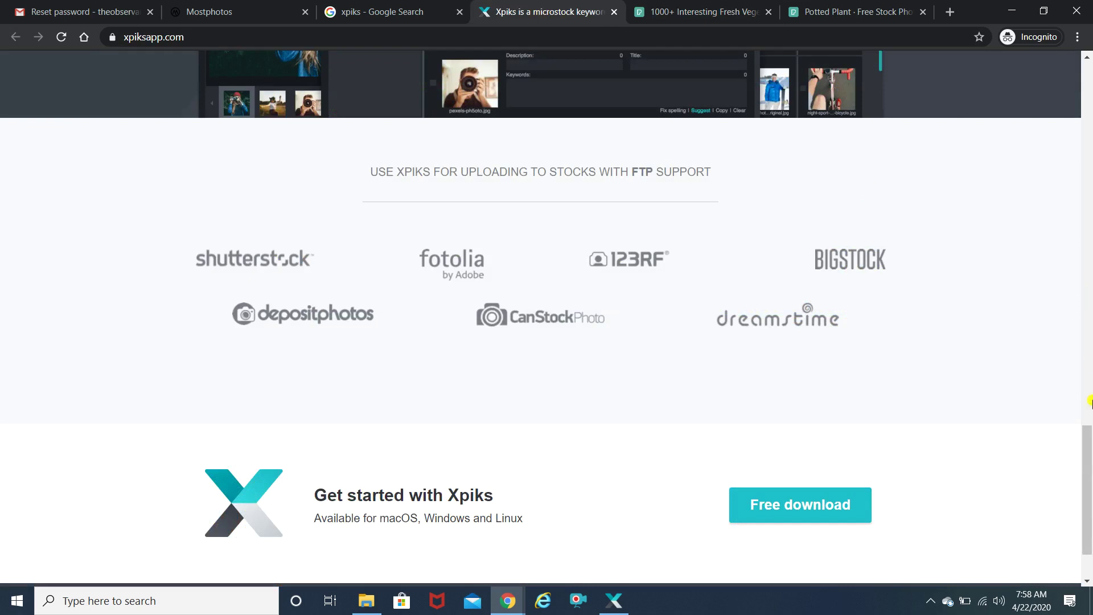
{"action": "left_click_drag", "start_coordinate": [1088, 438], "coordinate": [1088, 79]}
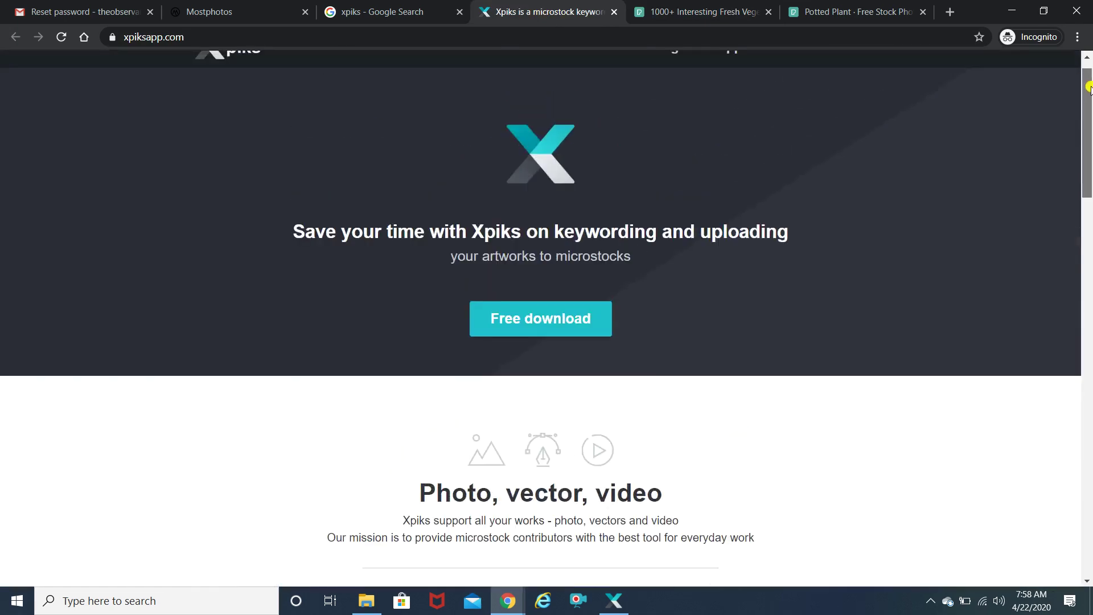
{"action": "left_click", "coordinate": [367, 8]}
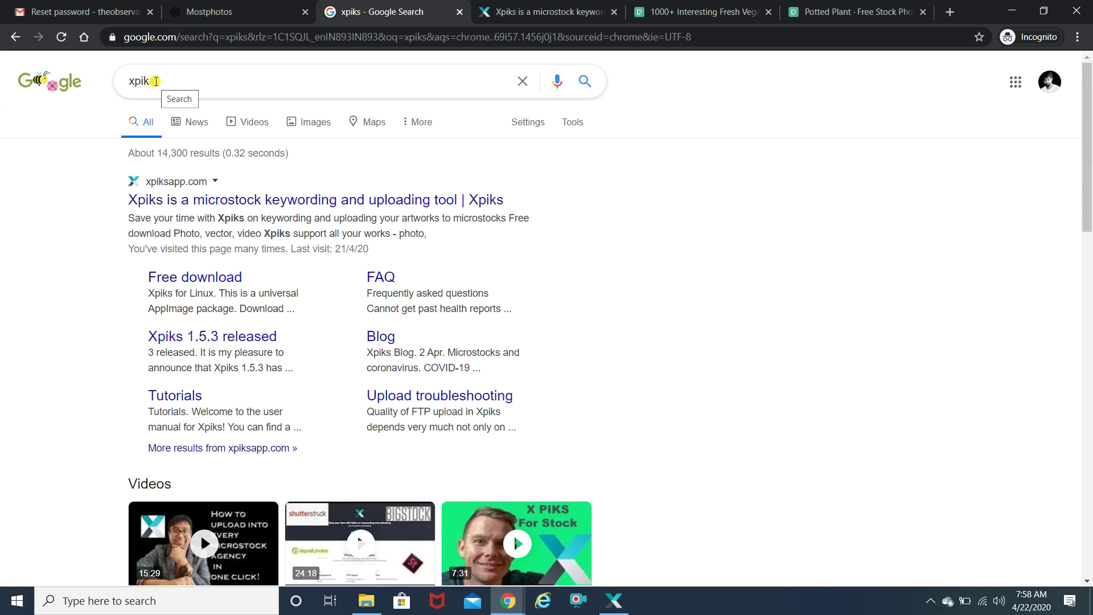
{"action": "left_click_drag", "start_coordinate": [173, 81], "coordinate": [123, 84]}
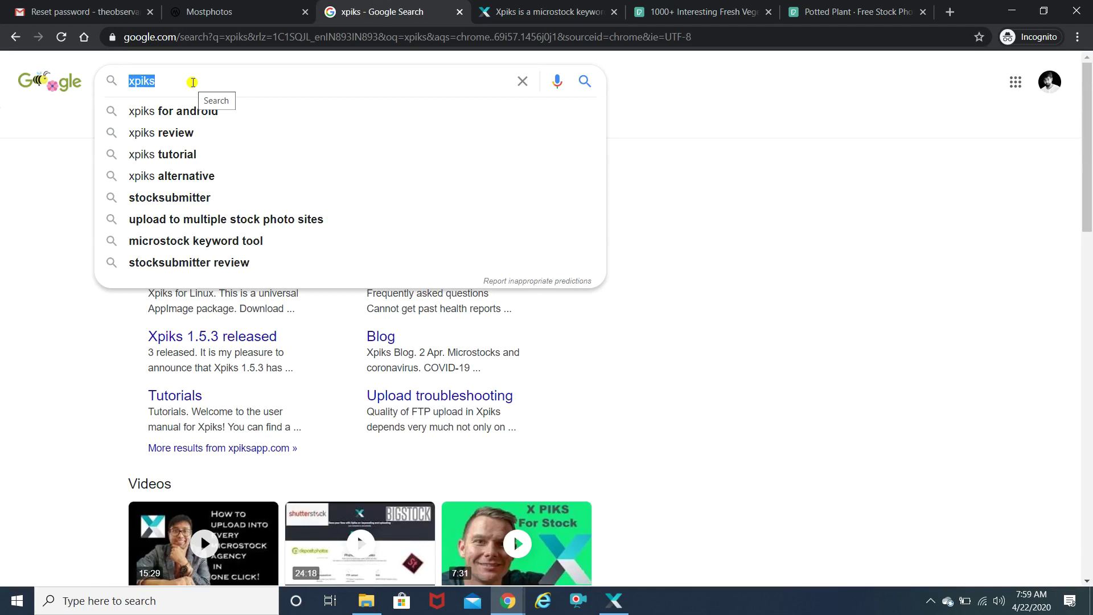
{"action": "left_click", "coordinate": [697, 230]}
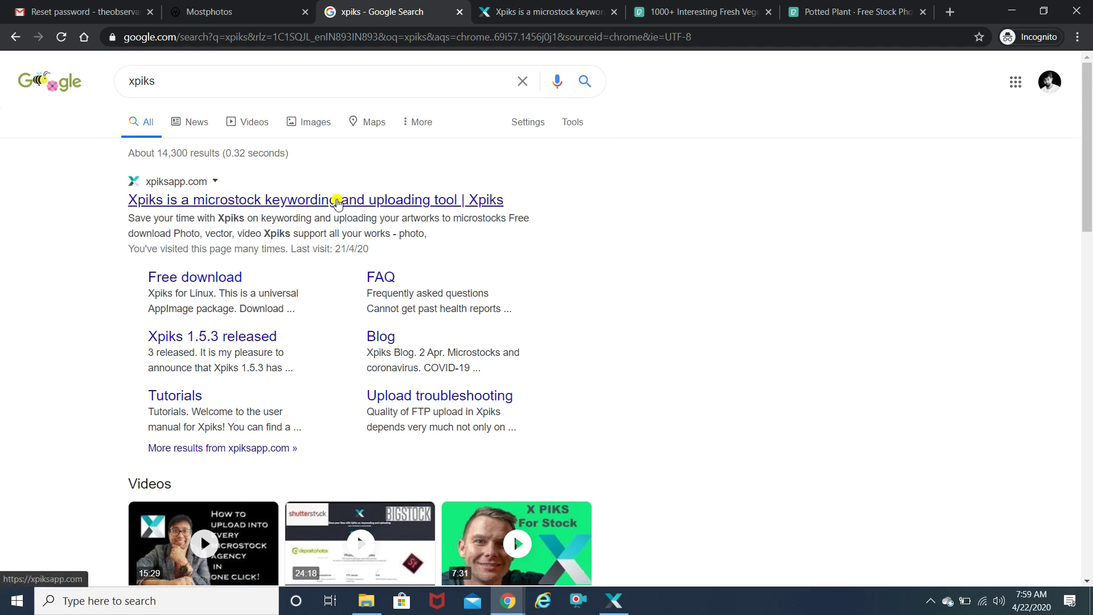
Review the Xpiks website's download option, feature descriptions, app screenshots and list of FTP-supported stock agencies.
{"action": "left_click", "coordinate": [539, 13]}
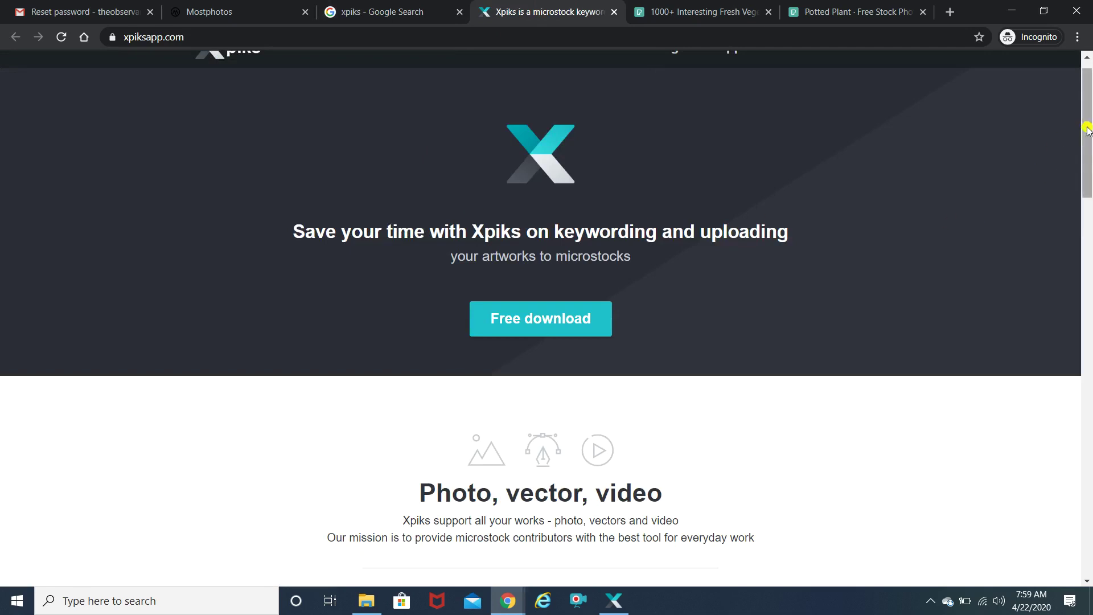
{"action": "left_click_drag", "start_coordinate": [1088, 124], "coordinate": [1089, 118]}
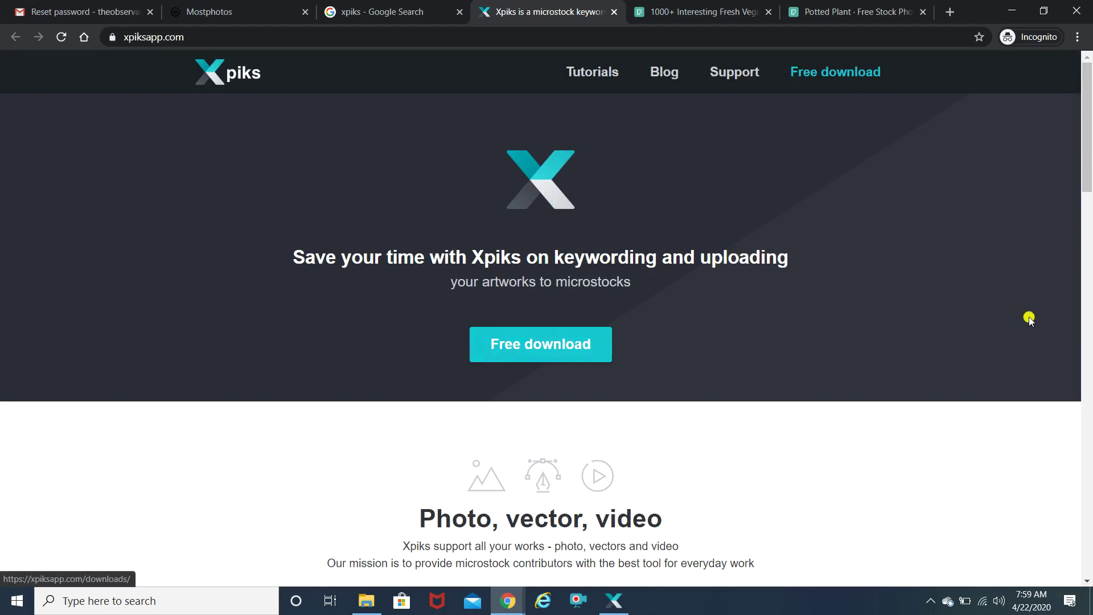
{"action": "left_click_drag", "start_coordinate": [1090, 141], "coordinate": [1089, 355]}
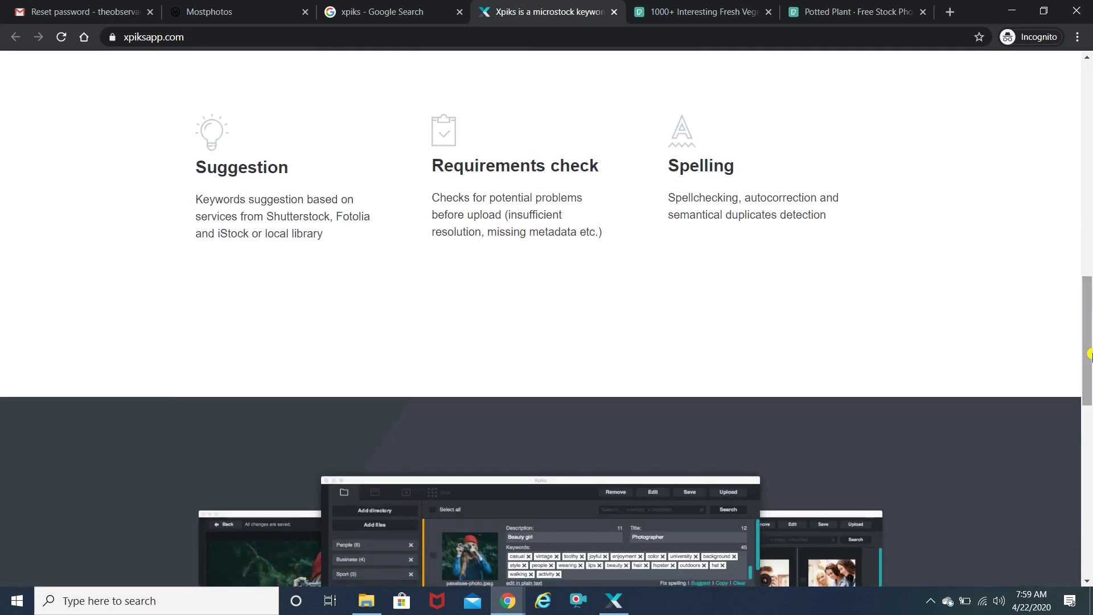
{"action": "left_click_drag", "start_coordinate": [1090, 355], "coordinate": [1089, 420]}
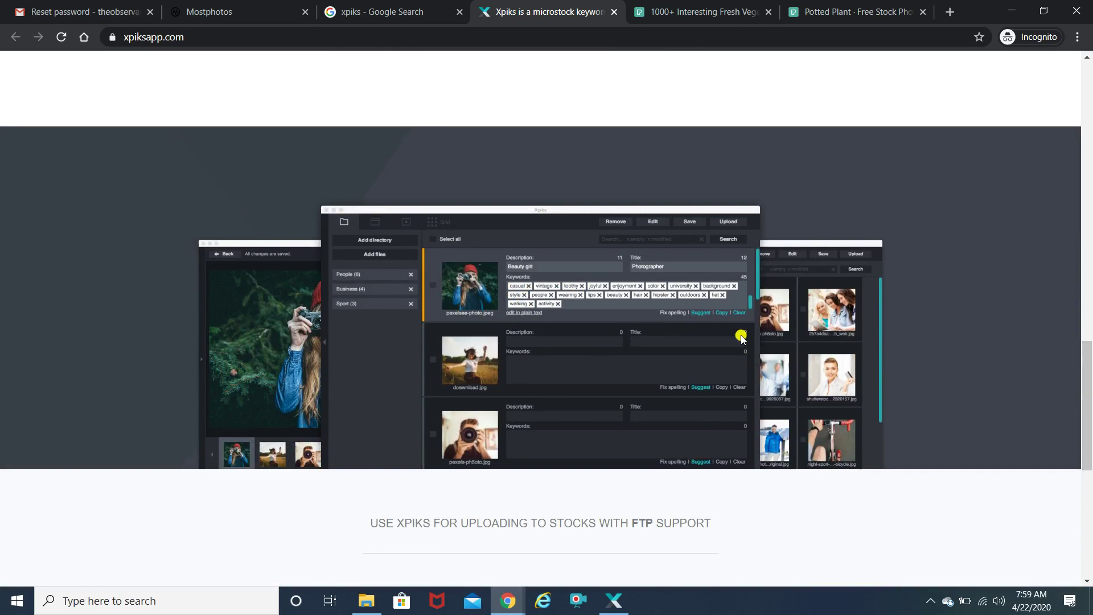
{"action": "scroll", "coordinate": [1089, 418], "scroll_direction": "down", "scroll_amount": 3}
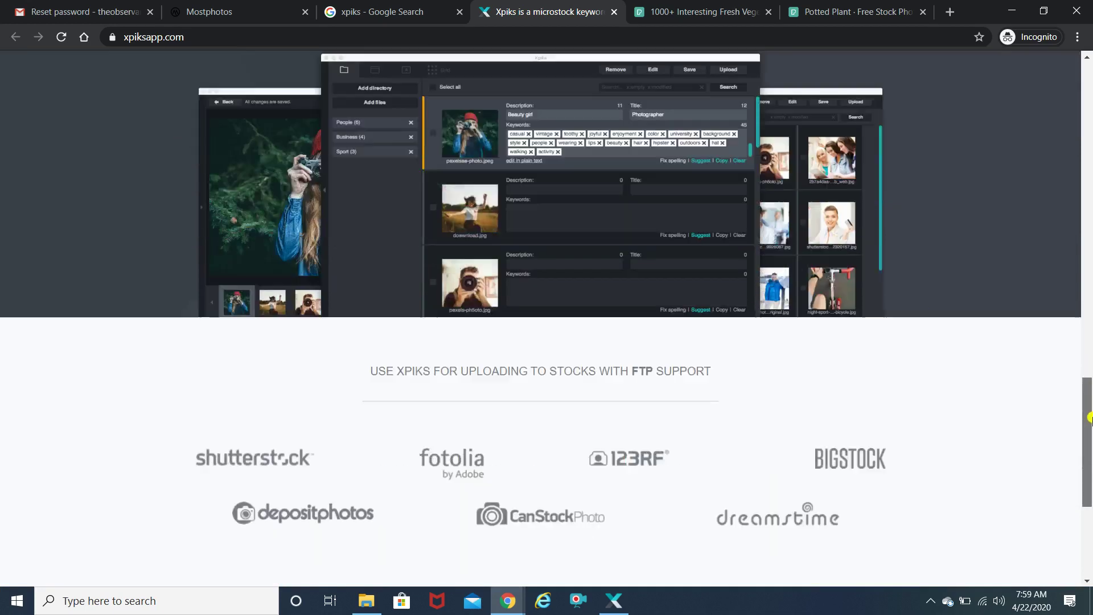
{"action": "left_click_drag", "start_coordinate": [1090, 419], "coordinate": [1089, 100]}
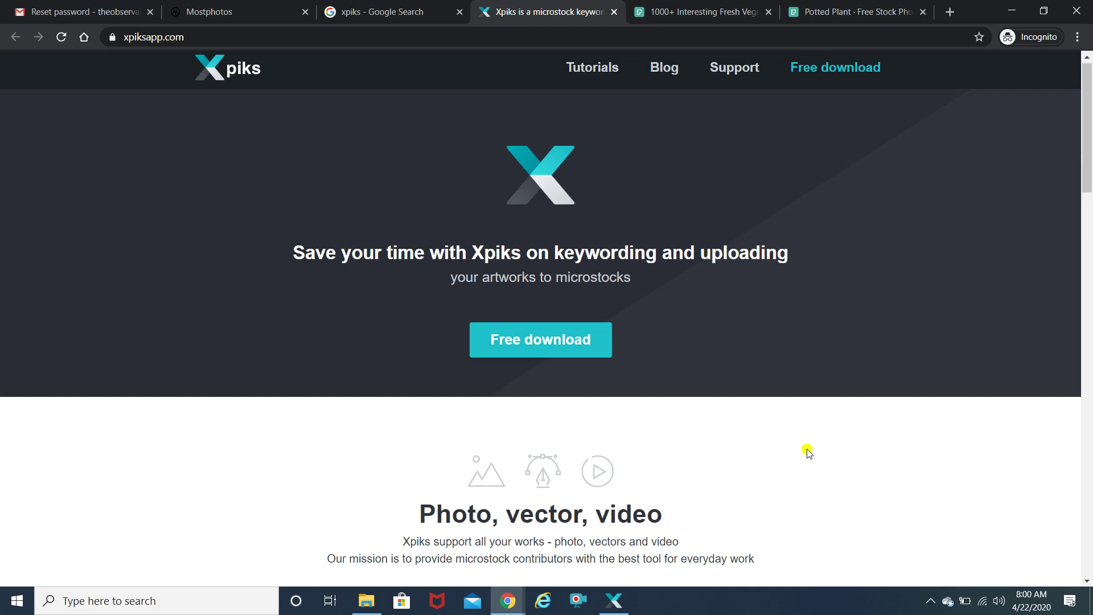
Switch to Xpiks, then to File Explorer, and display the Stock Photos folder's files as extra large icons.
{"action": "left_click", "coordinate": [615, 603]}
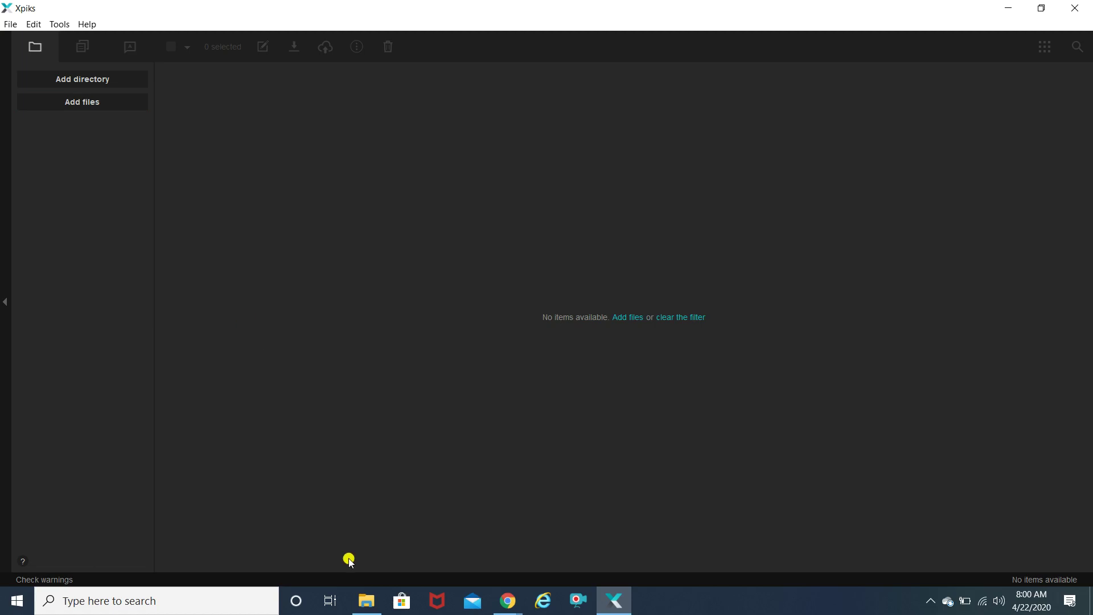
{"action": "left_click", "coordinate": [366, 600]}
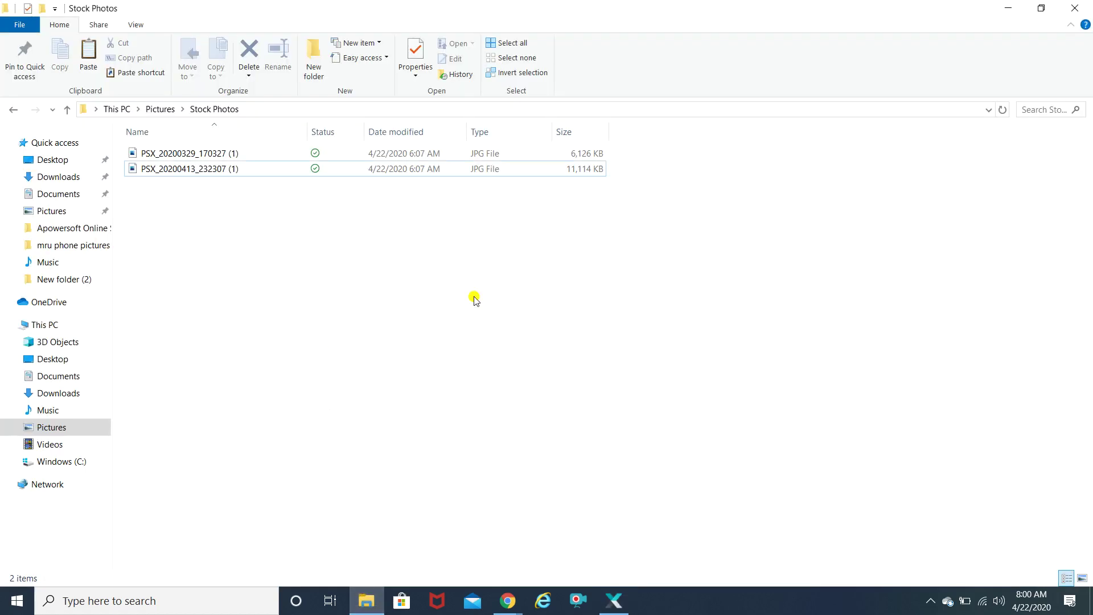
{"action": "right_click", "coordinate": [580, 298]}
{"action": "mouse_move", "coordinate": [607, 306]}
{"action": "left_click", "coordinate": [827, 312]}
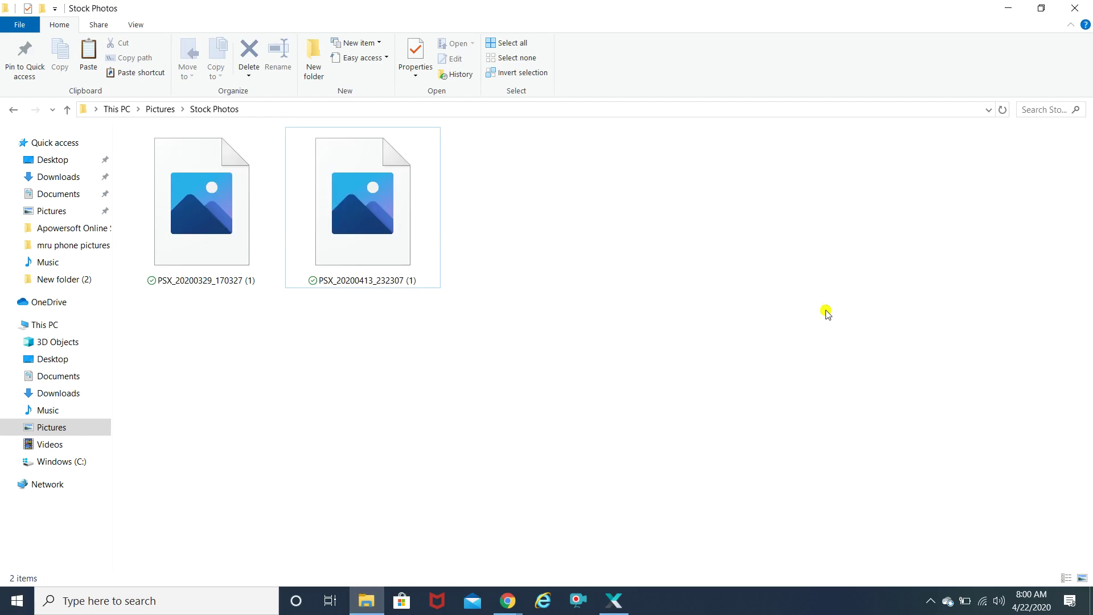
View the photos PSX_20200329_170327 (1) and PSX_20200413_232307 (1) one after the other in a maximized Photos window.
{"action": "left_click", "coordinate": [191, 219]}
{"action": "left_click", "coordinate": [191, 219]}
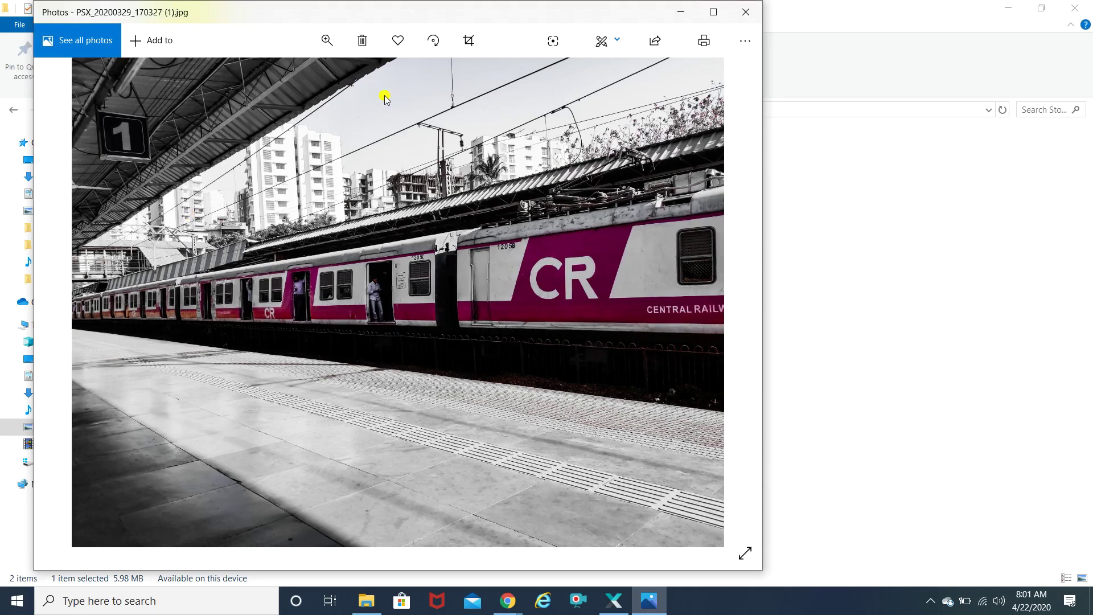
{"action": "left_click", "coordinate": [713, 12]}
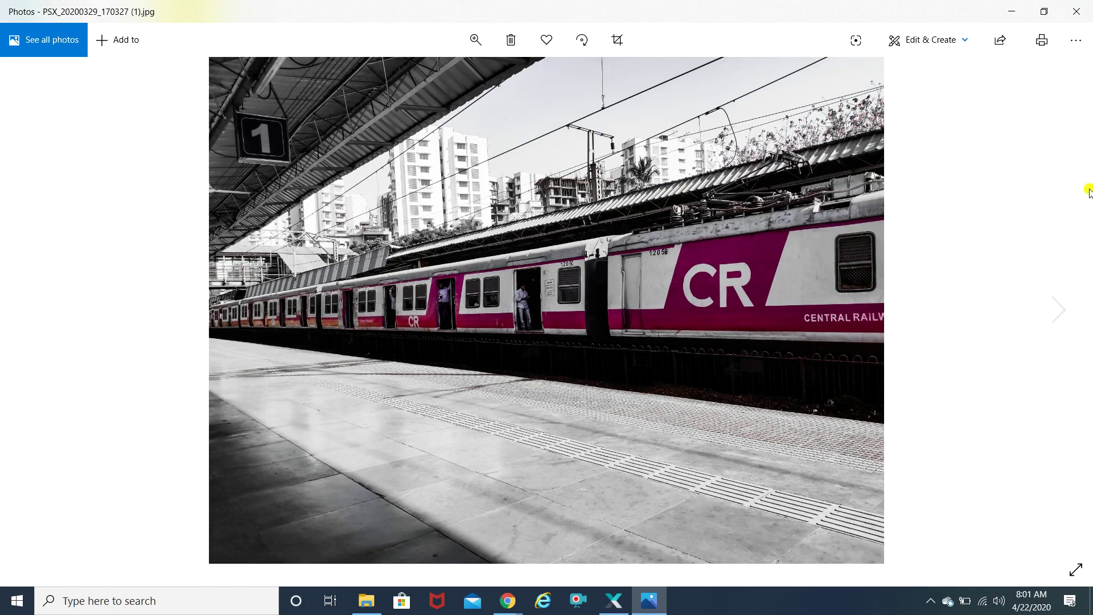
{"action": "left_click", "coordinate": [1078, 11]}
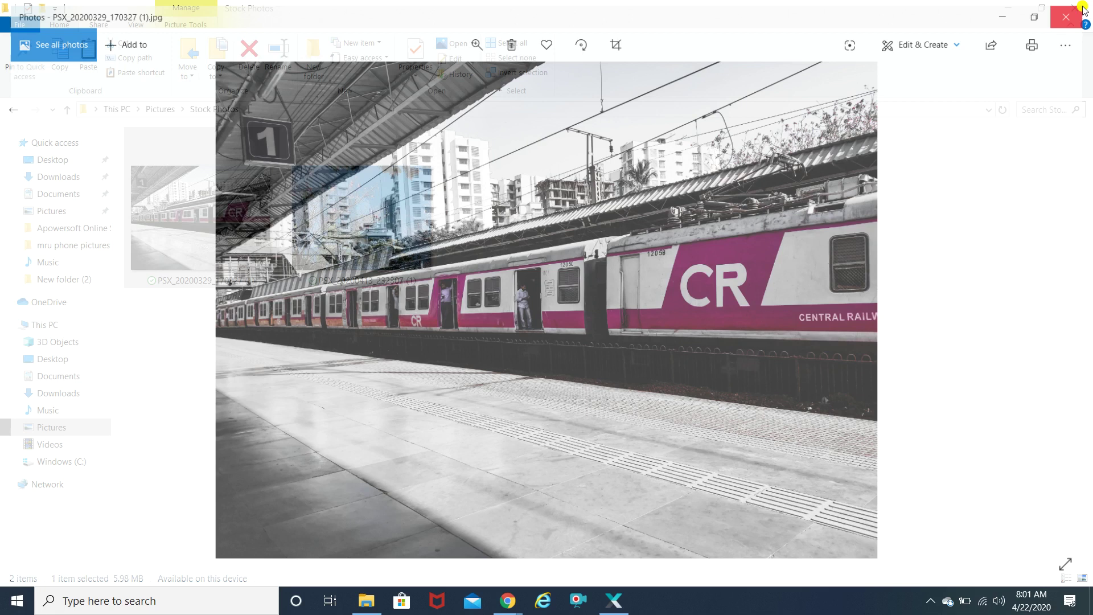
{"action": "double_click", "coordinate": [367, 218]}
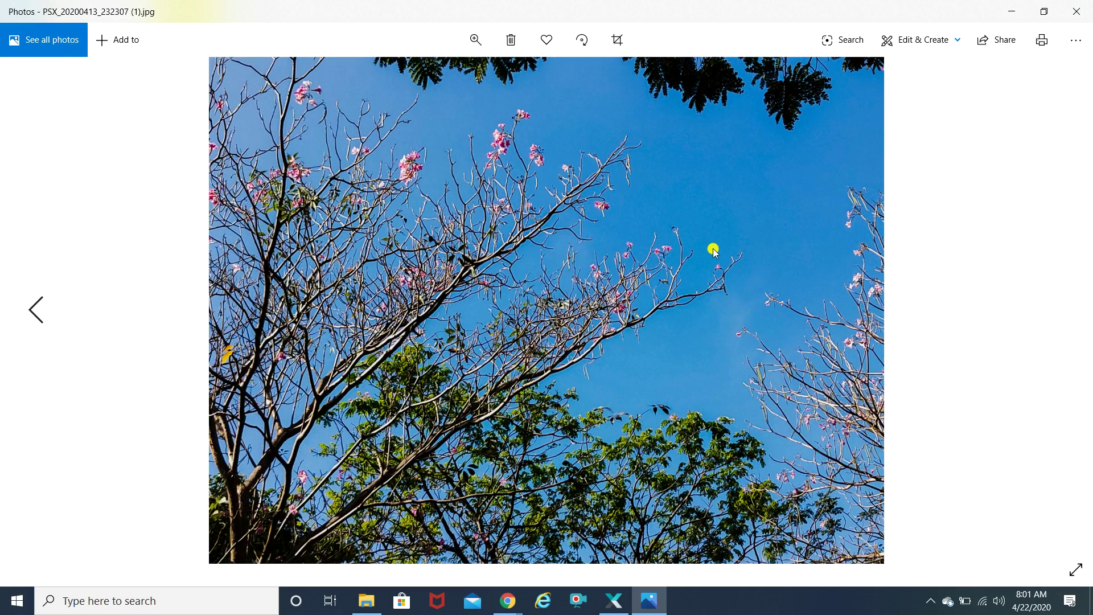
Close the photo viewer, switch to Xpiks and add both PSX photos from the Stock Photos folder.
{"action": "left_click", "coordinate": [1077, 11]}
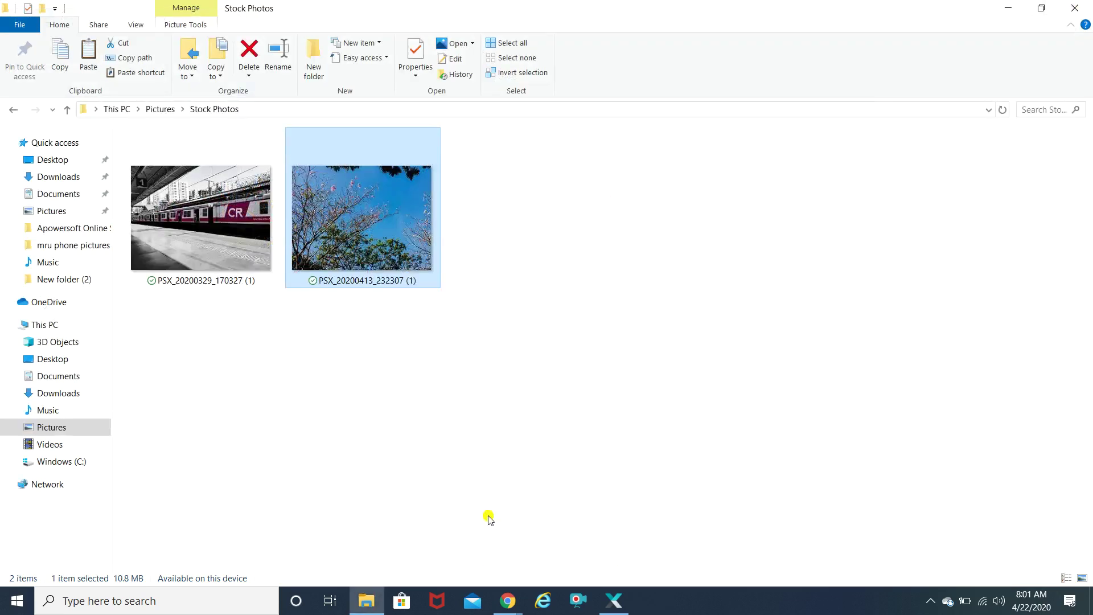
{"action": "left_click", "coordinate": [623, 605]}
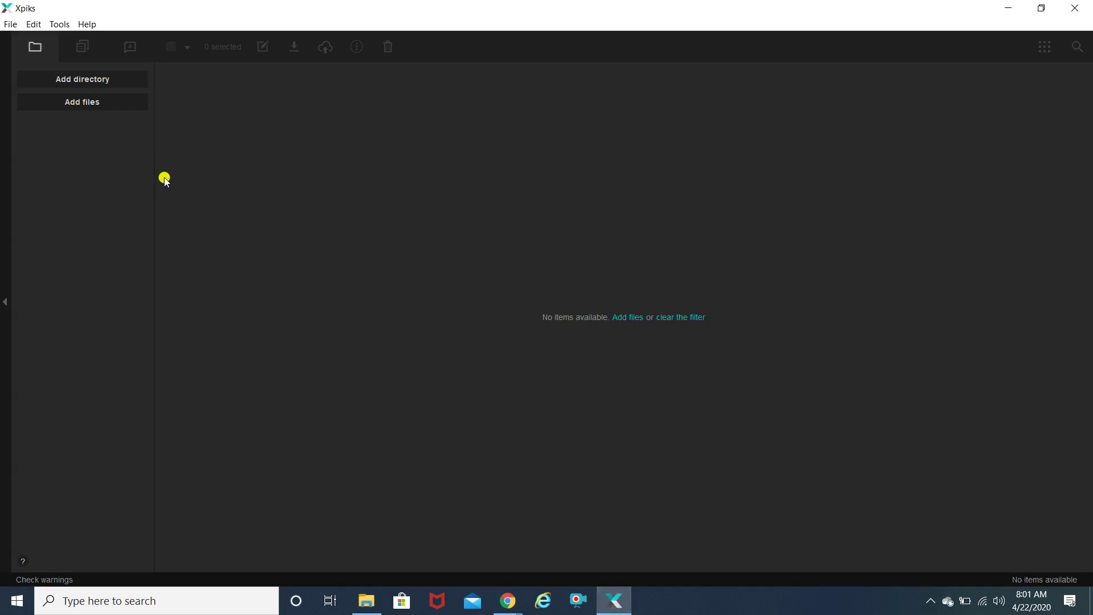
{"action": "left_click", "coordinate": [87, 103]}
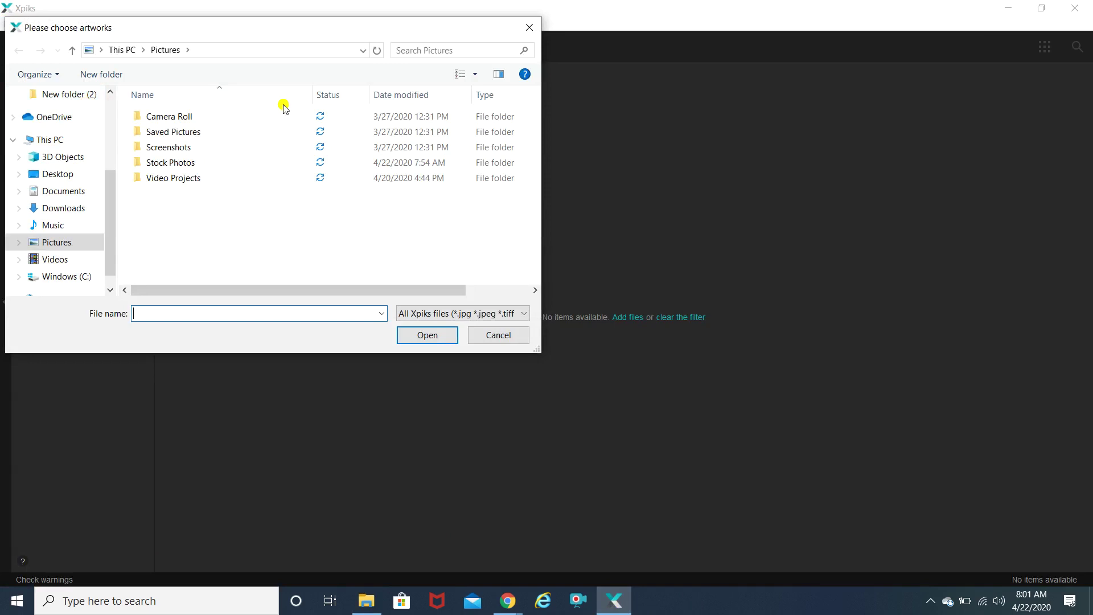
{"action": "left_click", "coordinate": [219, 164]}
{"action": "double_click", "coordinate": [220, 164]}
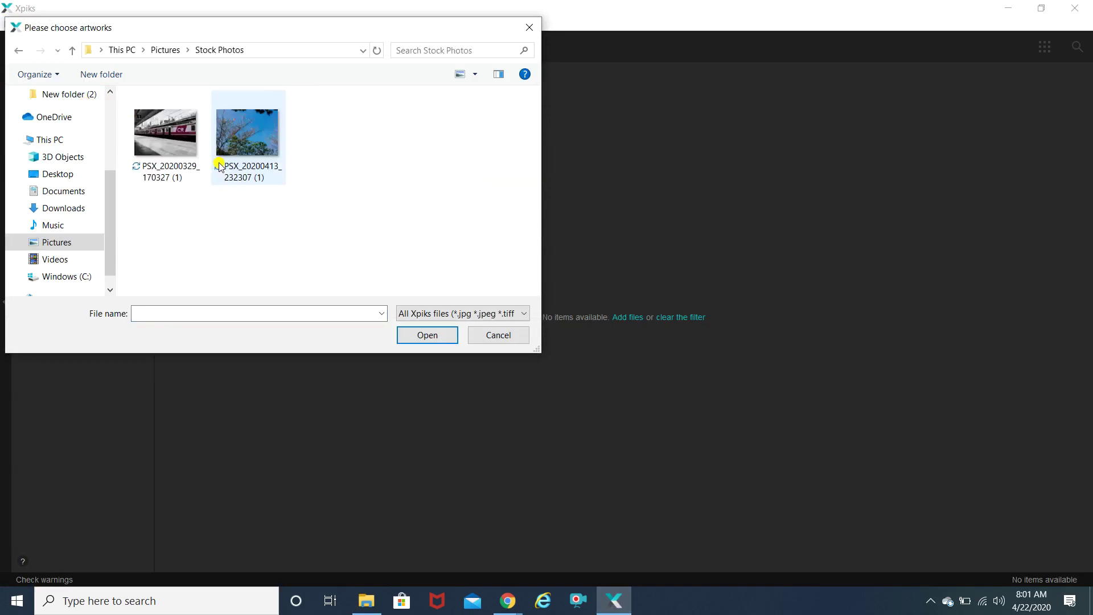
{"action": "left_click", "coordinate": [163, 142]}
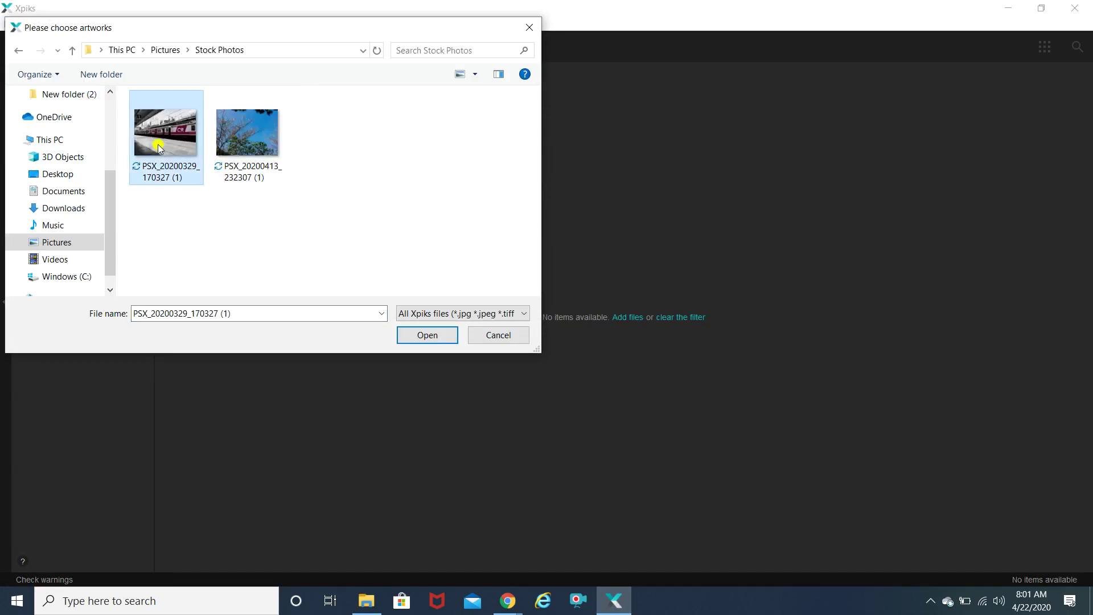
{"action": "left_click", "coordinate": [236, 147], "text": "ctrl"}
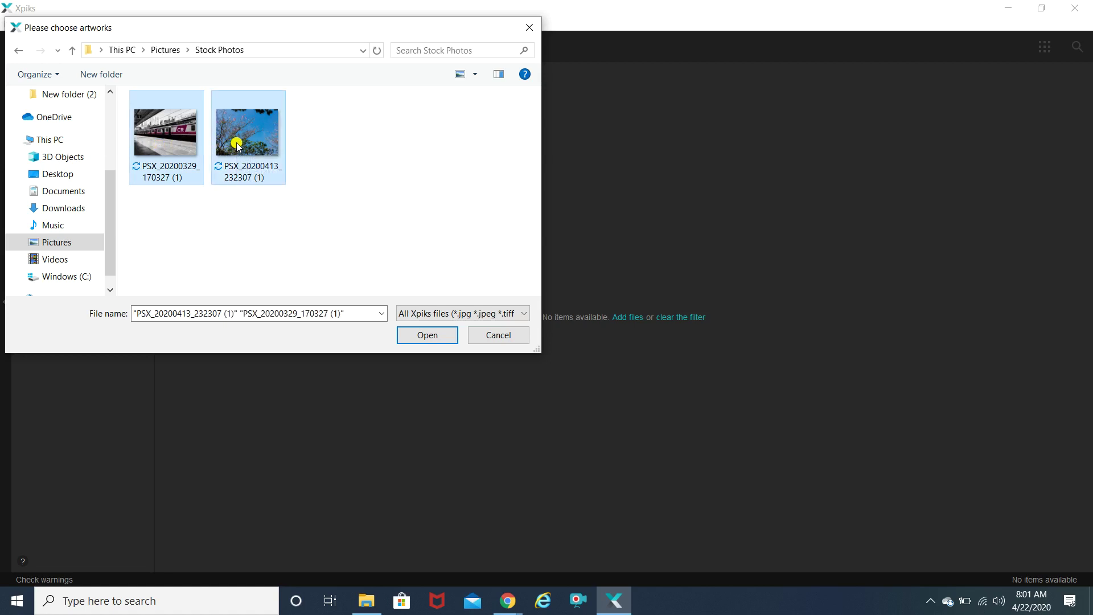
{"action": "left_click", "coordinate": [419, 336]}
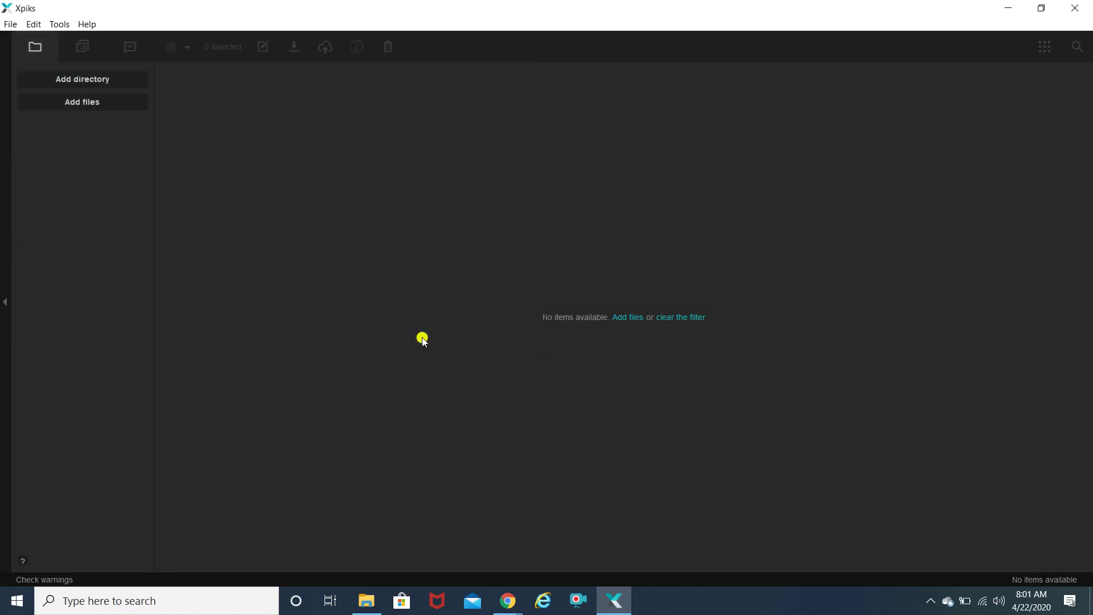
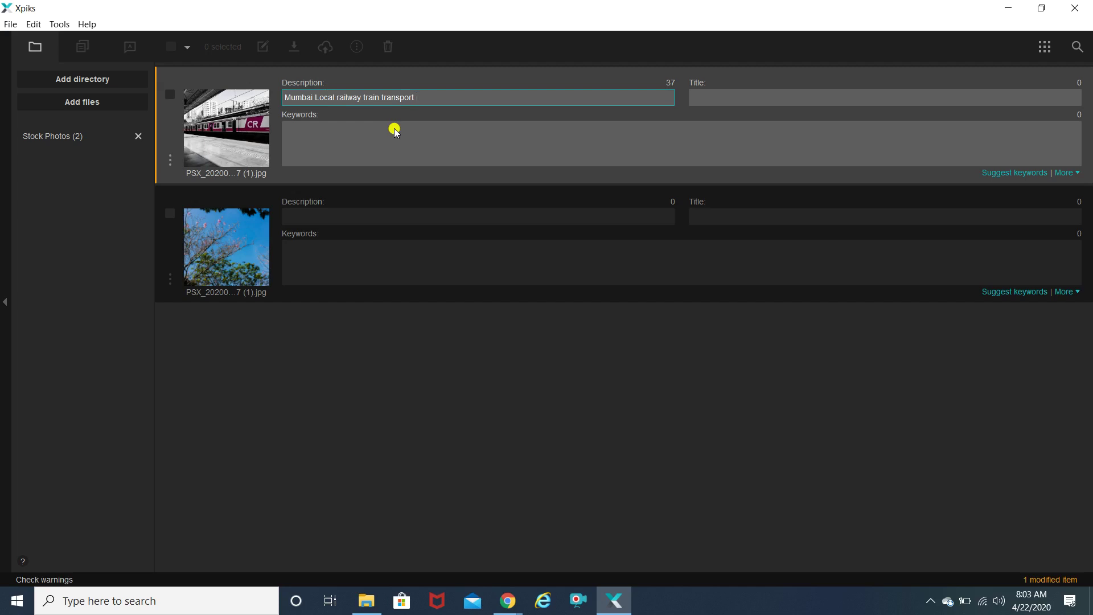
Replace the train photo's description with "Mumbai local train stopped on station".
{"action": "key", "text": "ctrl+a"}
{"action": "key", "text": "BackSpace"}
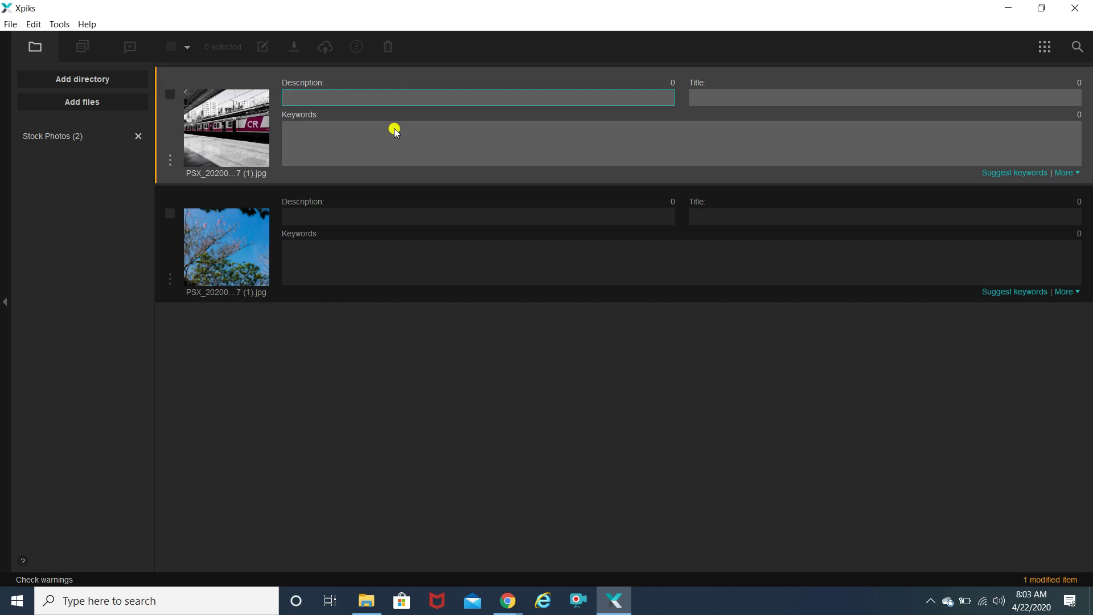
{"action": "type", "text": "Mumbai local train haulted on station"}
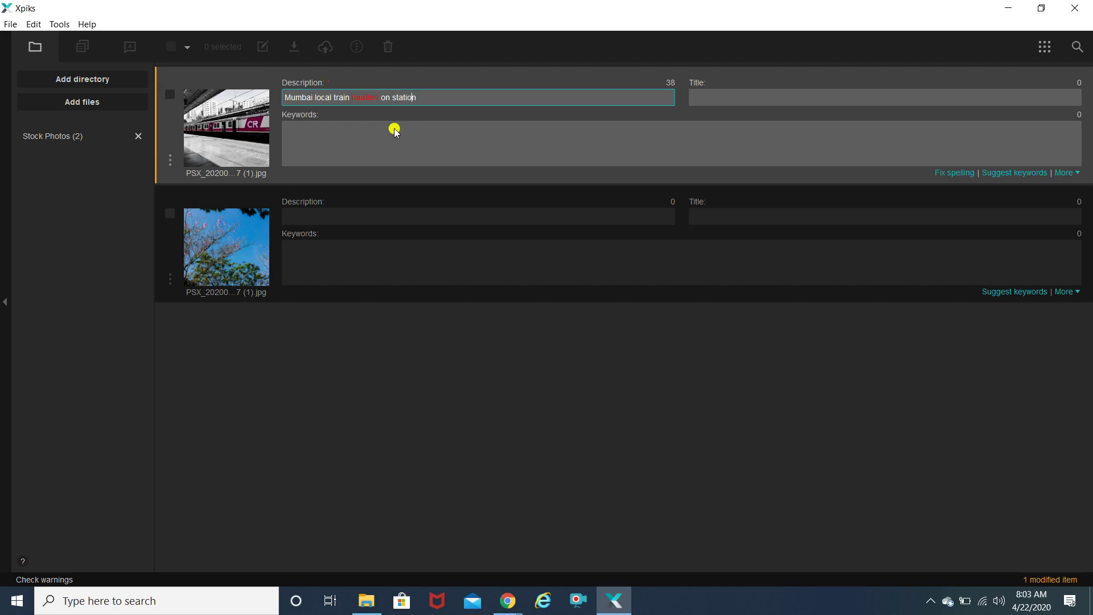
{"action": "key", "text": "BackSpace"}
{"action": "key", "text": "BackSpace"}
{"action": "key", "text": "BackSpace"}
{"action": "key", "text": "BackSpace"}
{"action": "key", "text": "BackSpace"}
{"action": "key", "text": "BackSpace"}
{"action": "key", "text": "BackSpace"}
{"action": "type", "text": "stopped"}
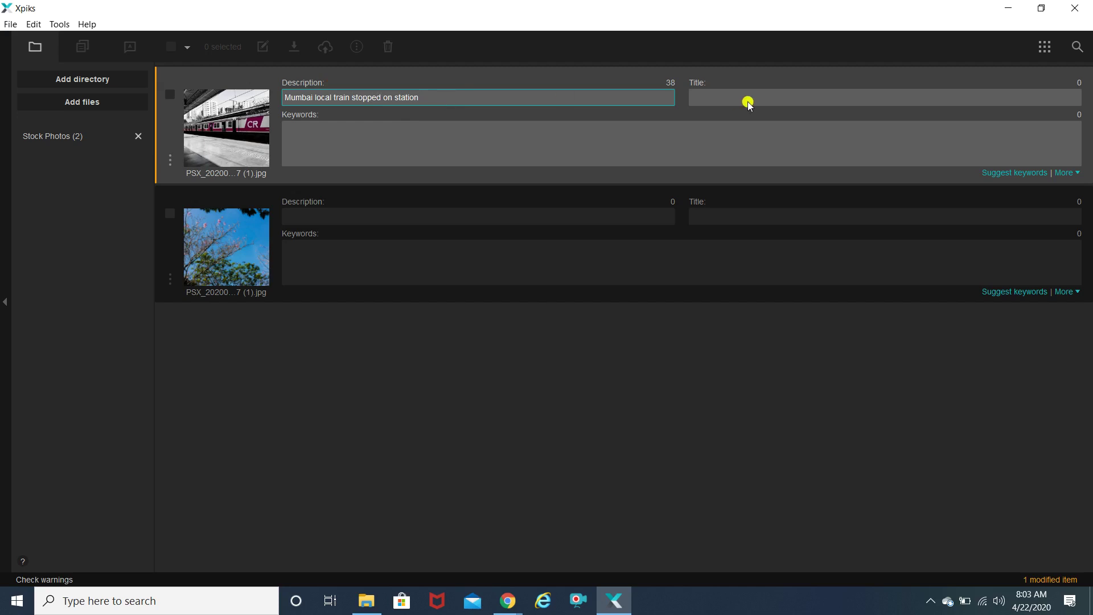
Extend the train photo's description with "with passengers standing in the compartment", correcting the spelling of "passengers".
{"action": "type", "text": "with pasengers standing in the compartment"}
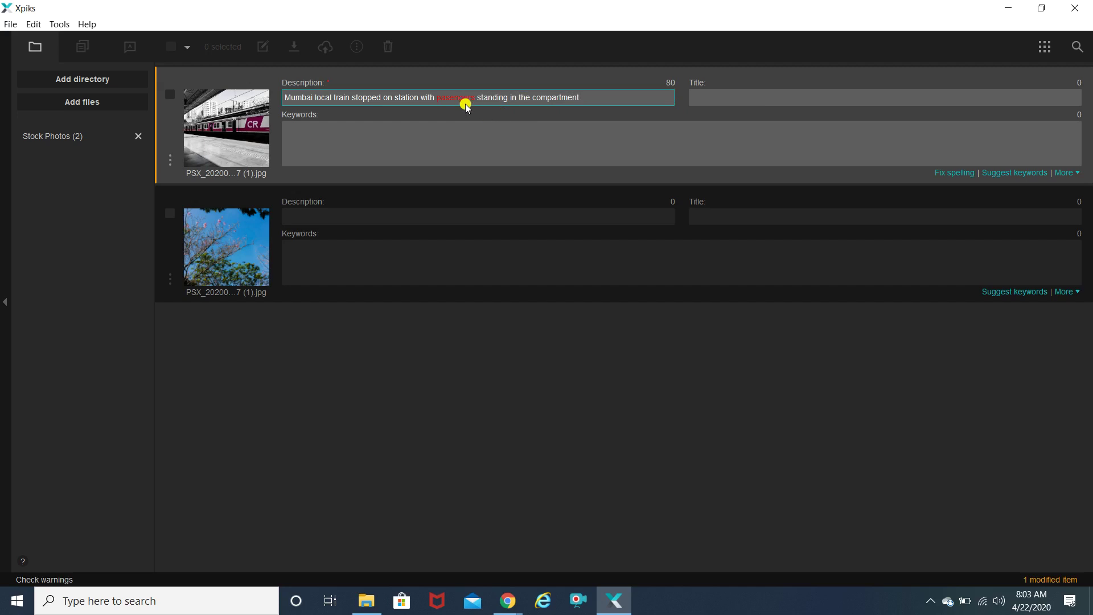
{"action": "left_click", "coordinate": [450, 100]}
{"action": "type", "text": "s"}
Give the train photo the title "Mumbai local train stopped on station with passengers standing in the compartment".
{"action": "left_click", "coordinate": [731, 99]}
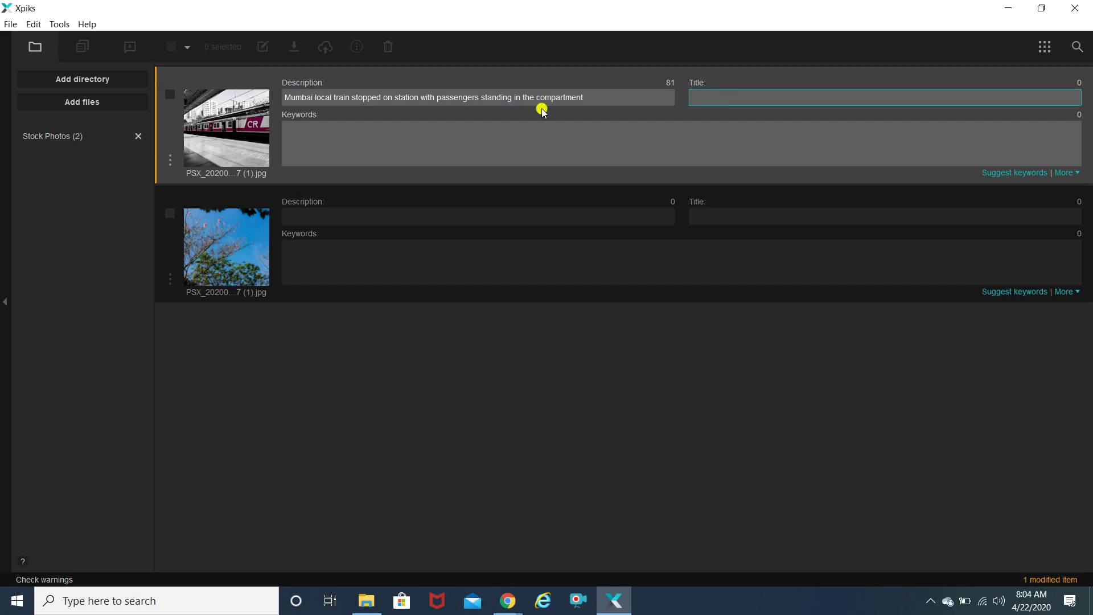
{"action": "left_click", "coordinate": [561, 98]}
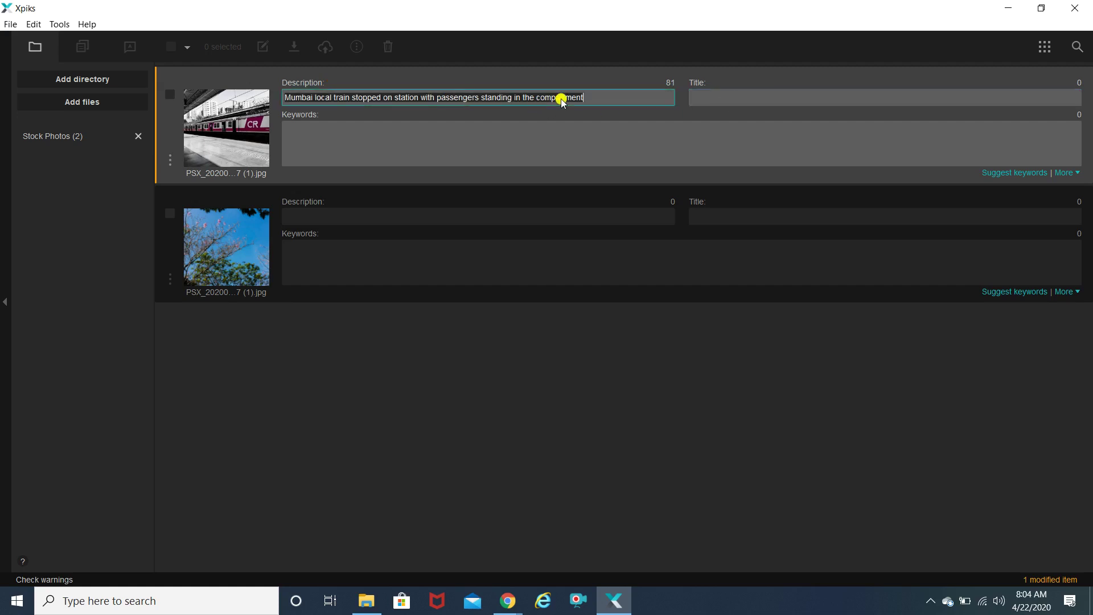
{"action": "left_click", "coordinate": [706, 99]}
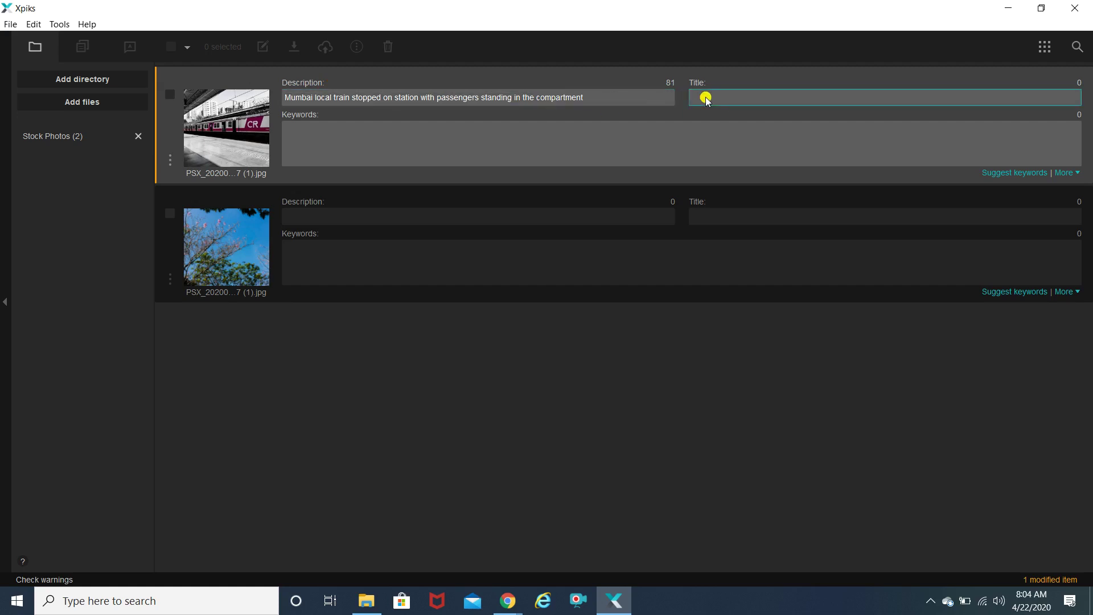
{"action": "type", "text": "Mumbai local train stopped on station with passengers standing in the compartment"}
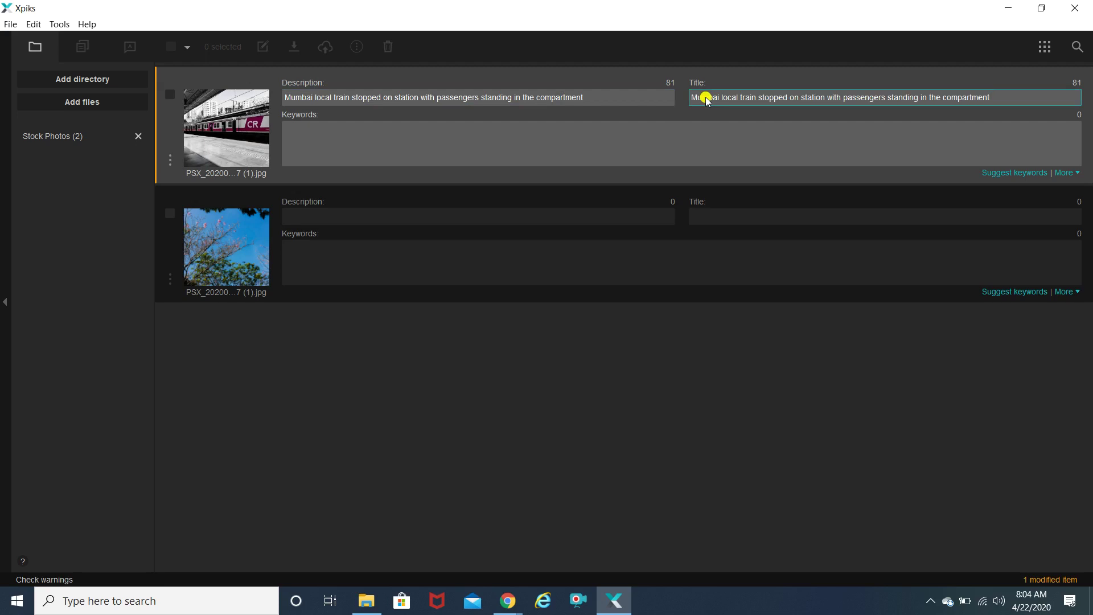
Add the keyword "mumbai" to the train photo and remove it again.
{"action": "left_click", "coordinate": [392, 140]}
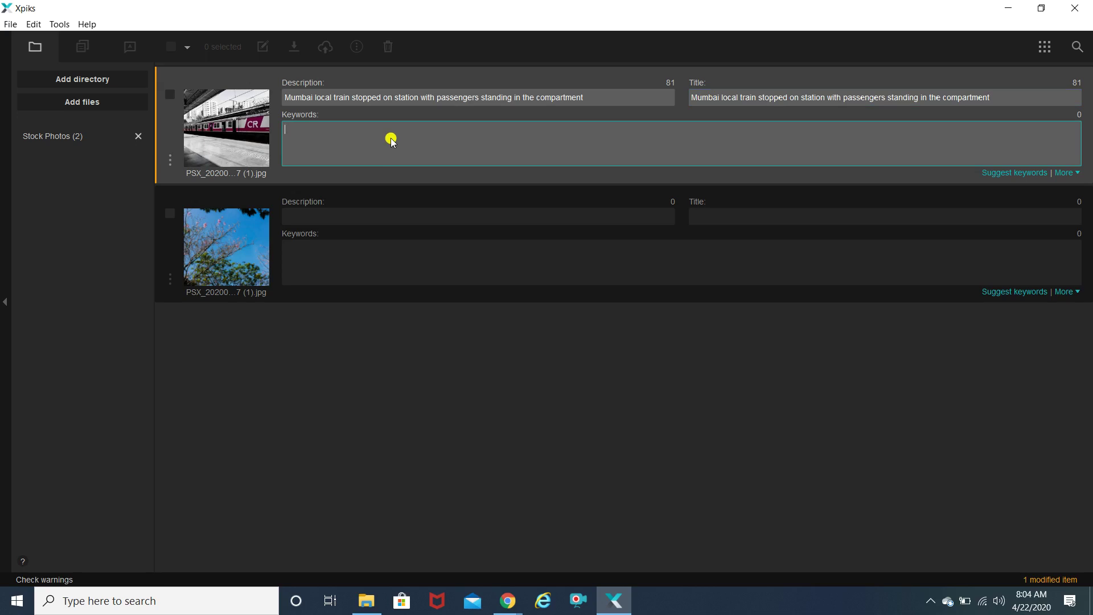
{"action": "type", "text": "mumbai"}
{"action": "key", "text": "Return"}
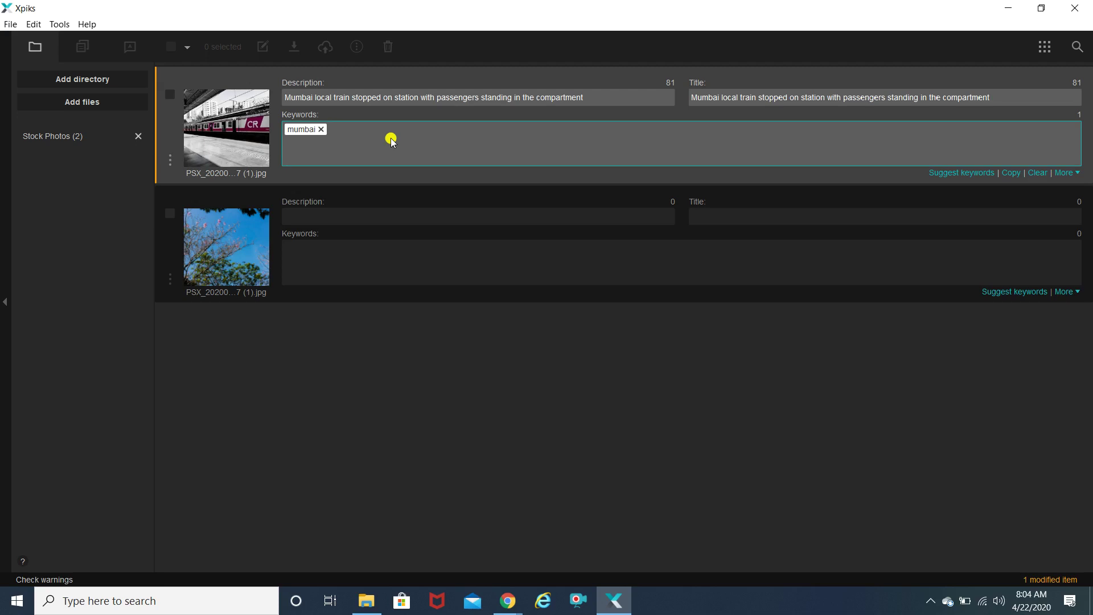
{"action": "key", "text": "BackSpace"}
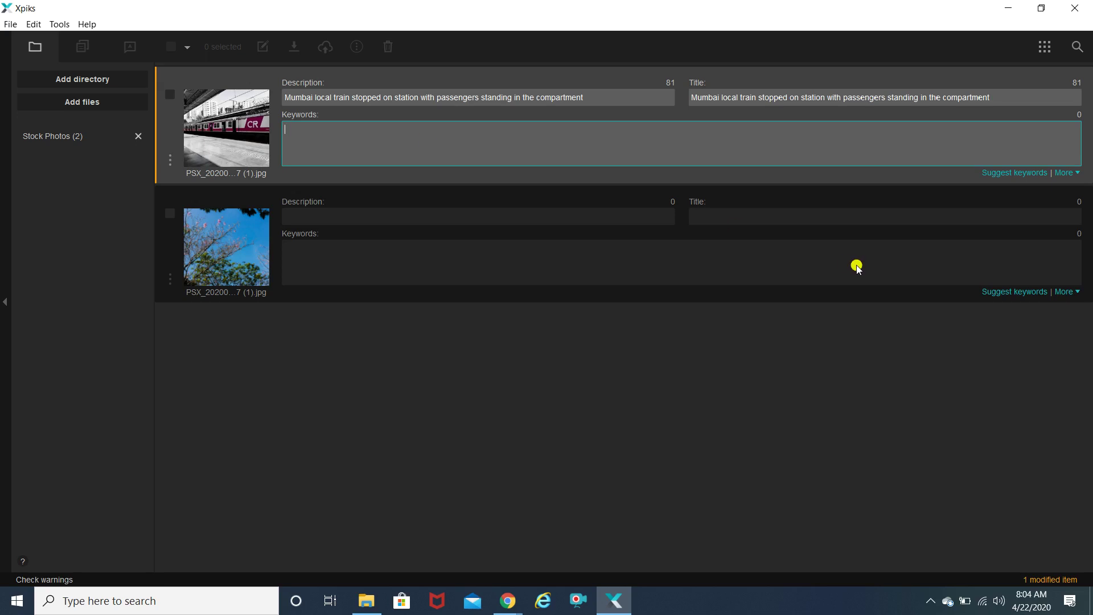
Open keyword suggestions for the train photo and search Adobe Stock for "Mumbai local train".
{"action": "left_click", "coordinate": [1009, 173]}
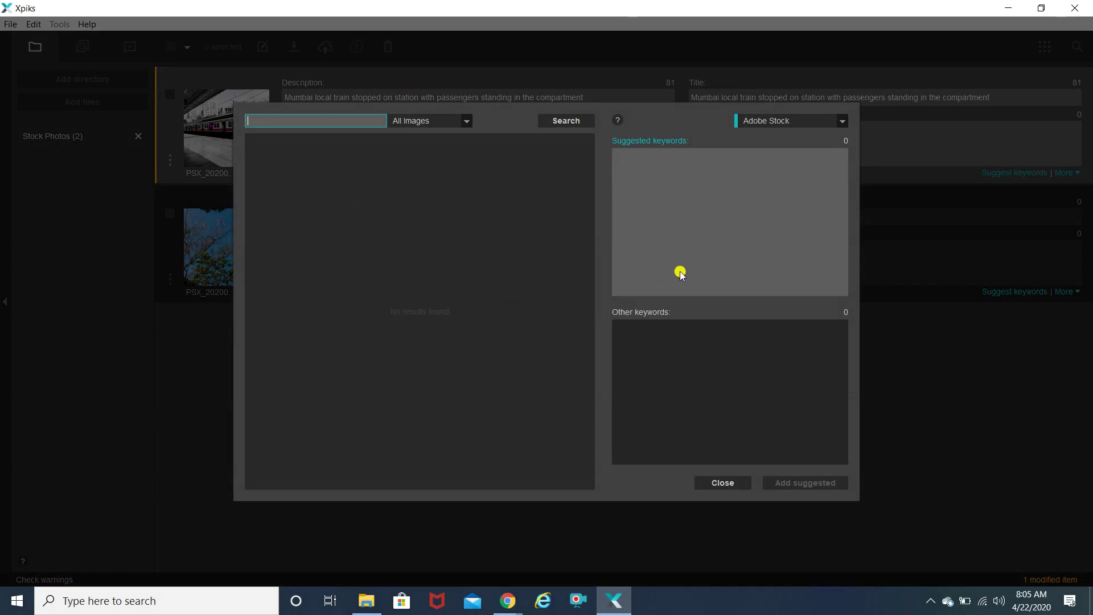
{"action": "left_click", "coordinate": [271, 122]}
{"action": "type", "text": "Mumb"}
{"action": "type", "text": "ai train"}
{"action": "key", "text": "BackSpace"}
{"action": "key", "text": "BackSpace"}
{"action": "key", "text": "BackSpace"}
{"action": "key", "text": "BackSpace"}
{"action": "type", "text": "local train"}
{"action": "key", "text": "Return"}
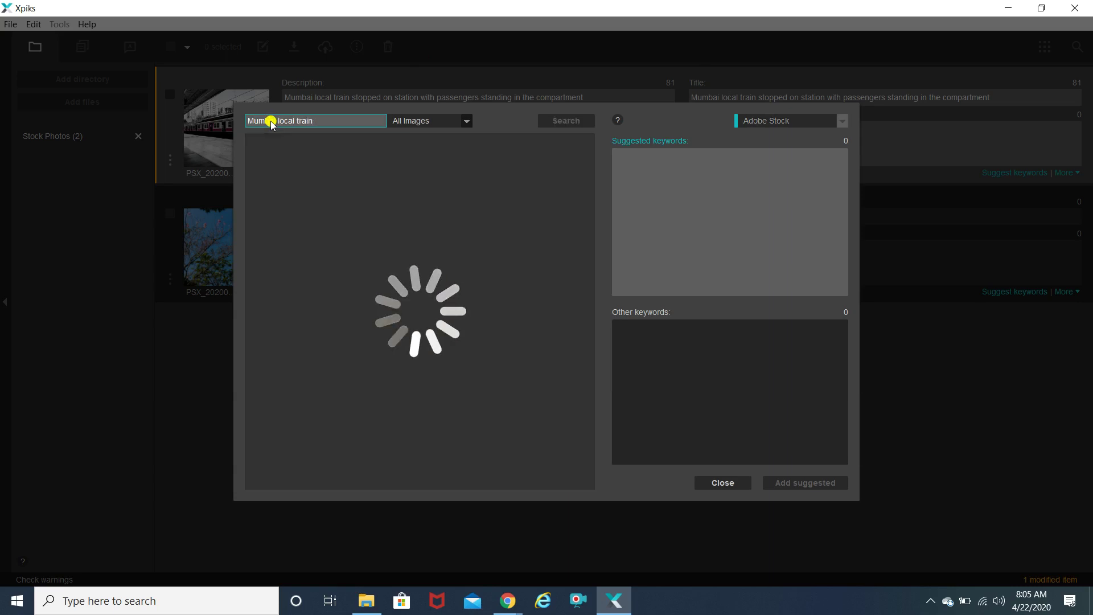
Check the available image type filters and browse the Adobe Stock results for similar train photos.
{"action": "left_click", "coordinate": [466, 122]}
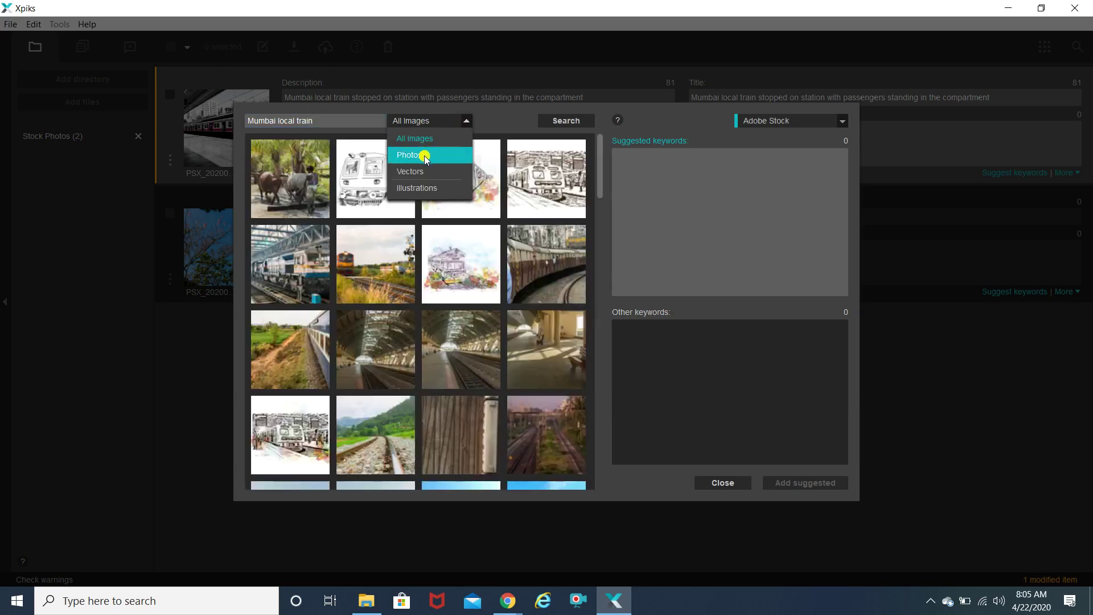
{"action": "left_click", "coordinate": [499, 123]}
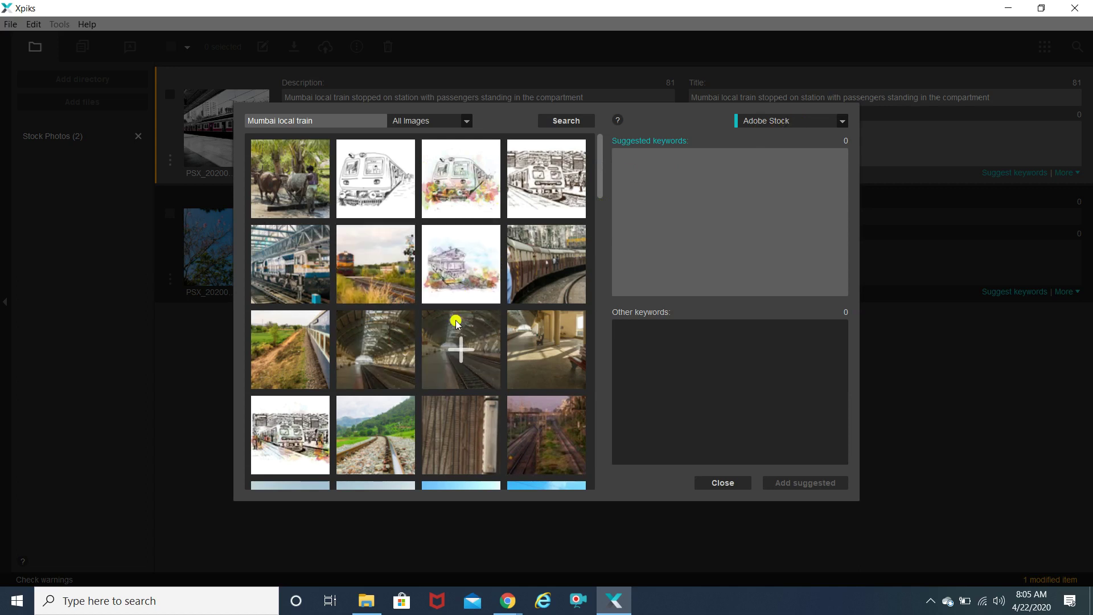
{"action": "scroll", "coordinate": [456, 310], "scroll_direction": "down", "scroll_amount": 3}
{"action": "scroll", "coordinate": [456, 323], "scroll_direction": "down", "scroll_amount": 10}
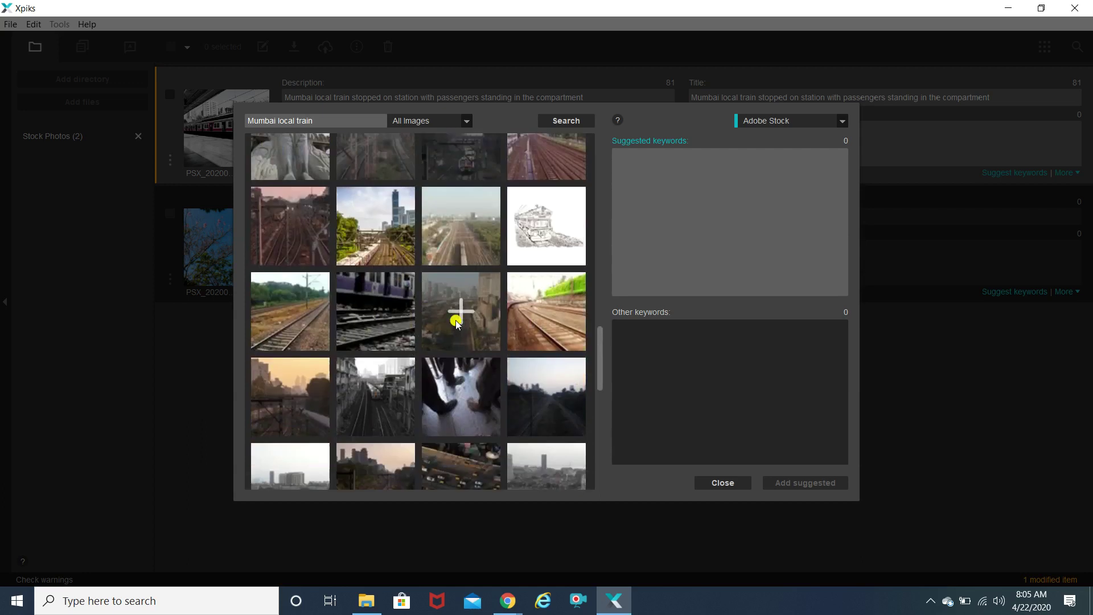
{"action": "scroll", "coordinate": [457, 324], "scroll_direction": "up", "scroll_amount": 5}
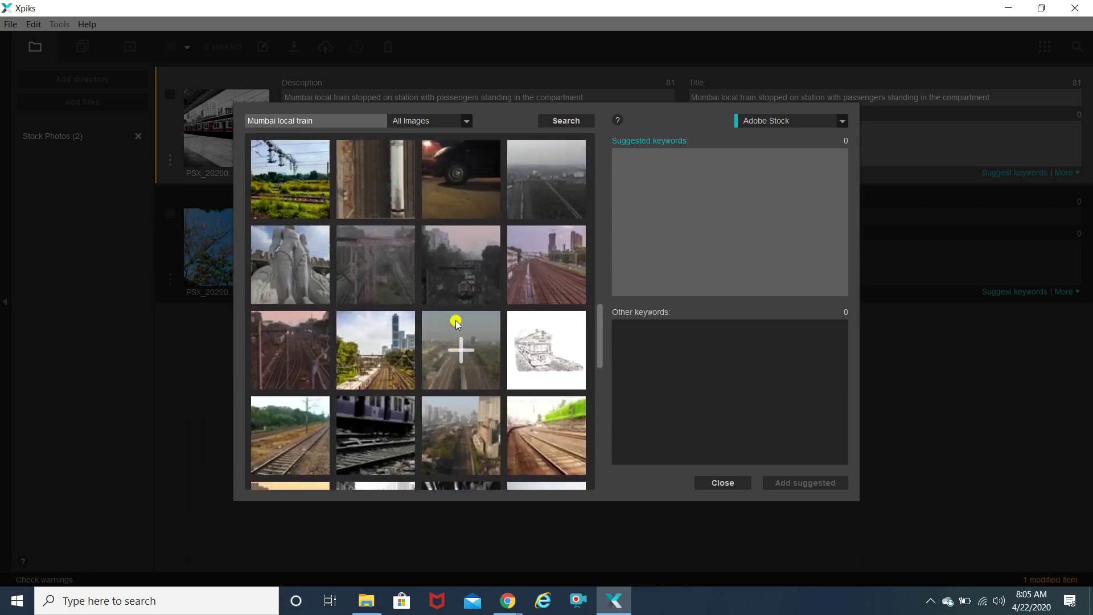
{"action": "scroll", "coordinate": [456, 324], "scroll_direction": "up", "scroll_amount": 8}
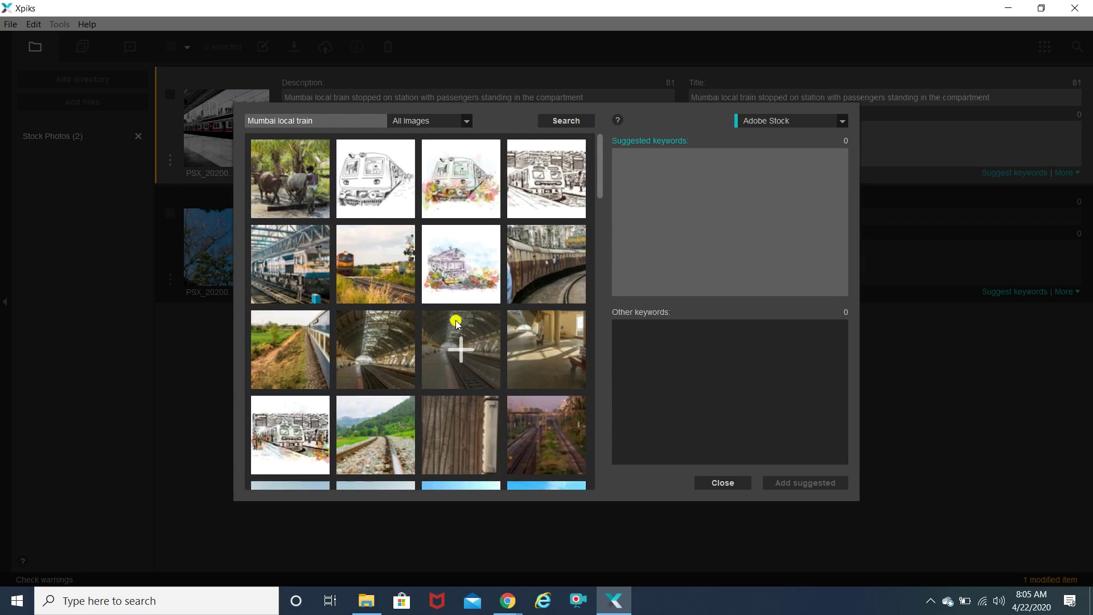
Switch the suggestion source to Shutterstock and search for "Mumbai local train".
{"action": "left_click", "coordinate": [804, 127]}
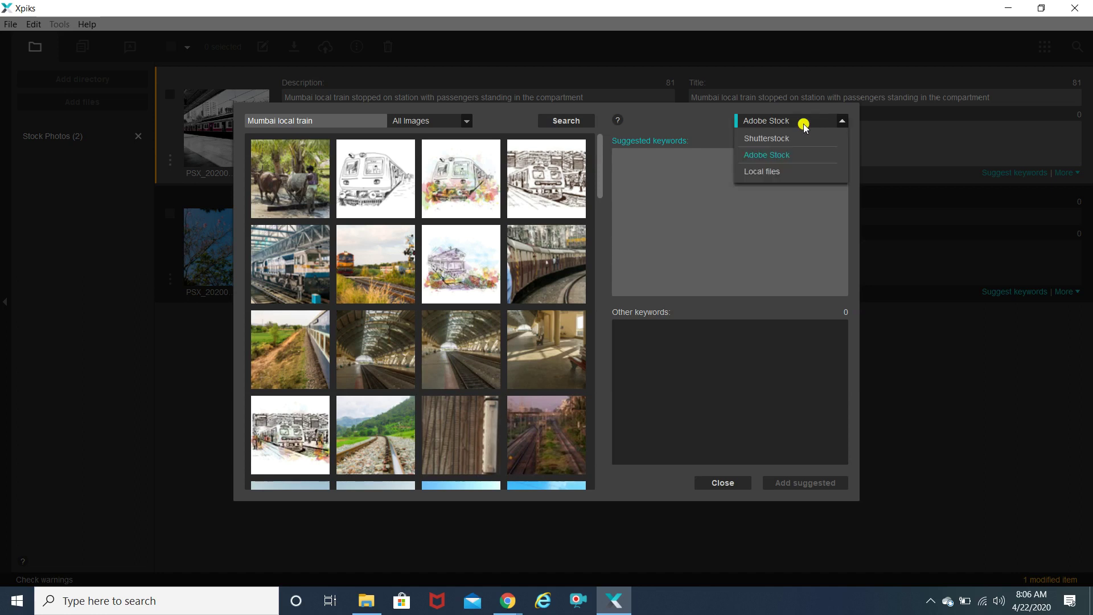
{"action": "left_click", "coordinate": [776, 139]}
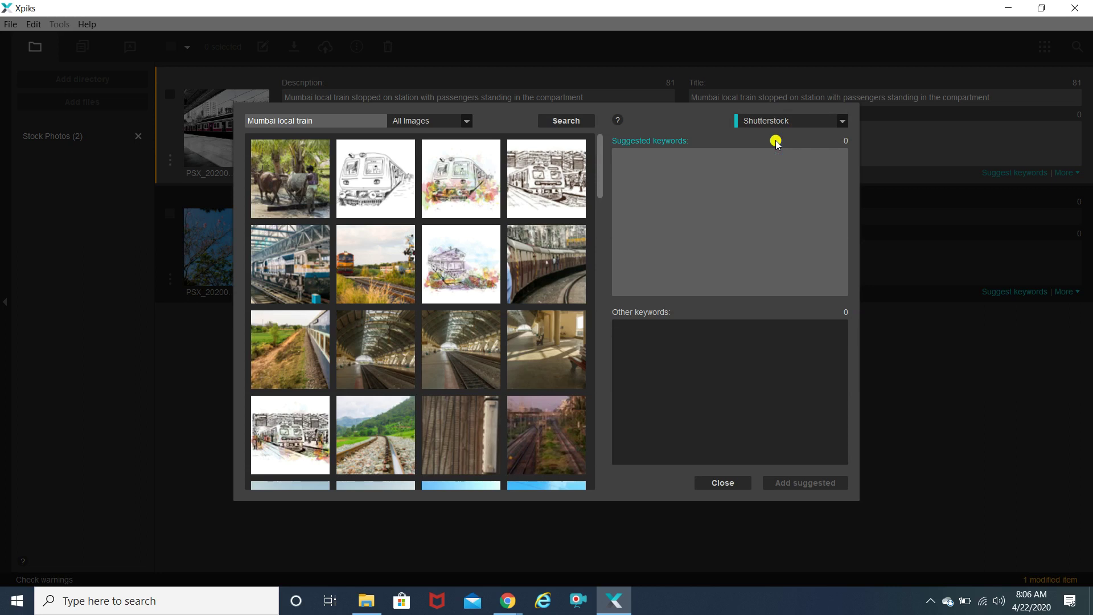
{"action": "left_click", "coordinate": [329, 123]}
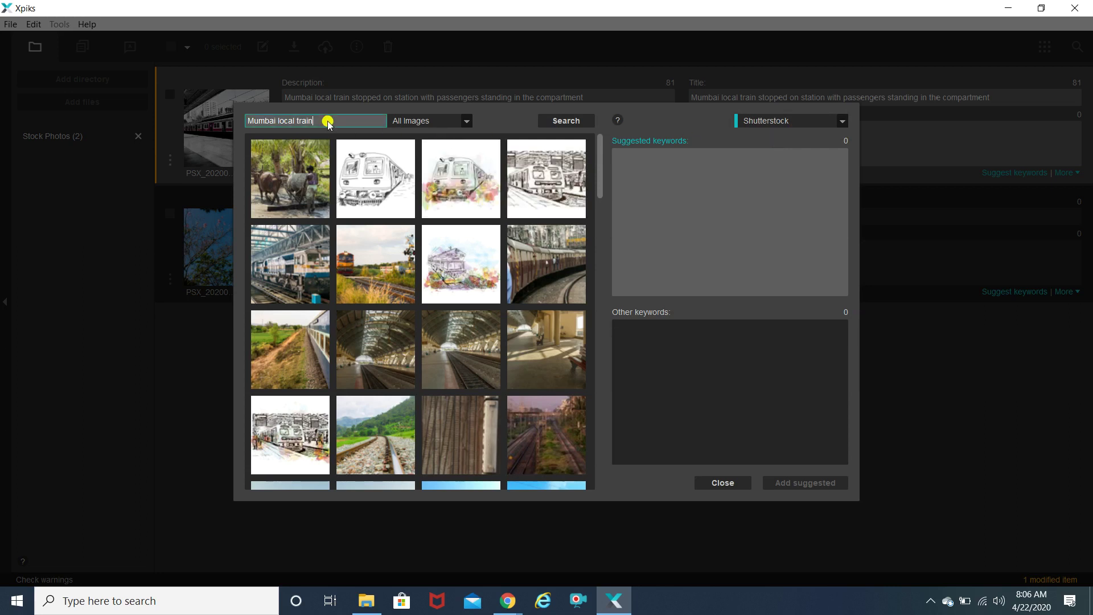
{"action": "key", "text": "Return"}
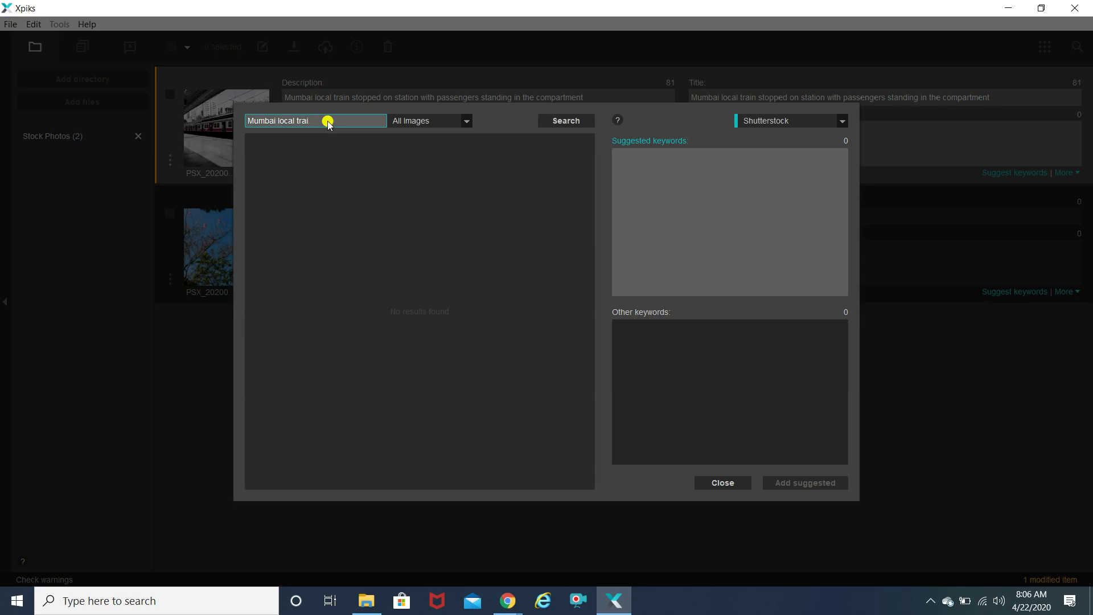
Search Shutterstock for the shorter term "train".
{"action": "key", "text": "BackSpace"}
{"action": "key", "text": "BackSpace"}
{"action": "key", "text": "BackSpace"}
{"action": "key", "text": "BackSpace"}
{"action": "key", "text": "BackSpace"}
{"action": "key", "text": "BackSpace"}
{"action": "key", "text": "BackSpace"}
{"action": "key", "text": "BackSpace"}
{"action": "key", "text": "BackSpace"}
{"action": "key", "text": "BackSpace"}
{"action": "key", "text": "BackSpace"}
{"action": "key", "text": "BackSpace"}
{"action": "key", "text": "BackSpace"}
{"action": "key", "text": "BackSpace"}
{"action": "key", "text": "BackSpace"}
{"action": "key", "text": "BackSpace"}
{"action": "type", "text": "train"}
{"action": "key", "text": "Return"}
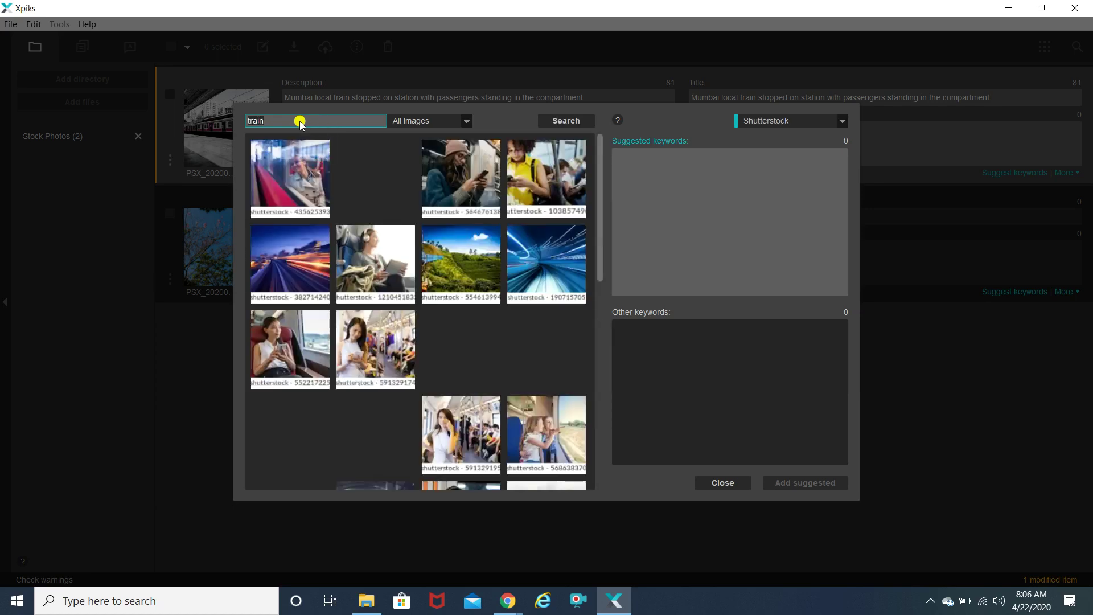
Change the search term to "mumbai local train", set the source back to Adobe Stock and run the search.
{"action": "key", "text": "ctrl+a"}
{"action": "type", "text": "m"}
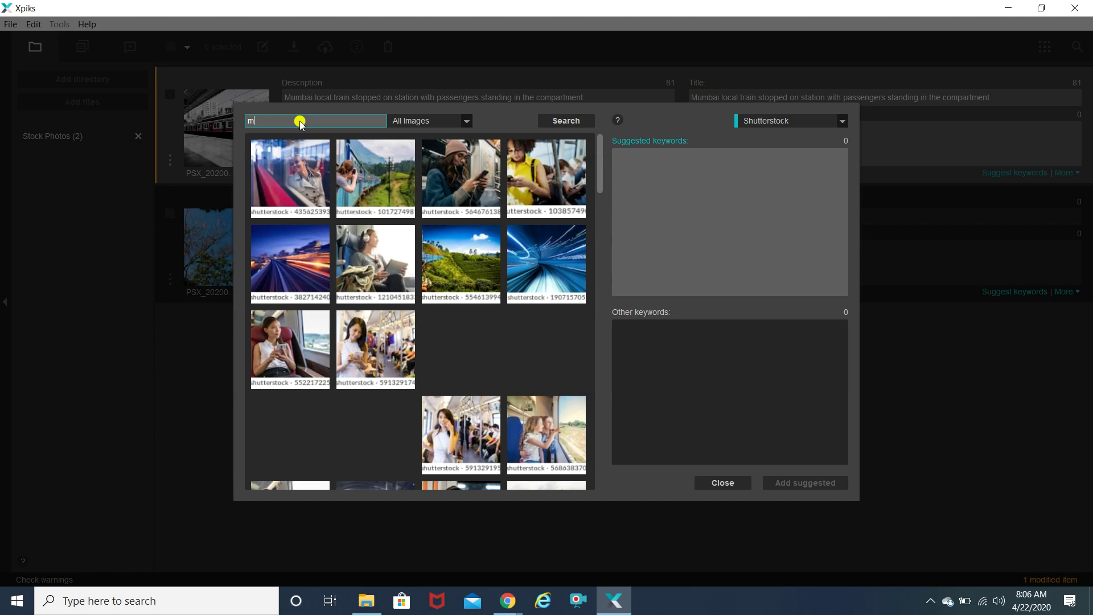
{"action": "type", "text": "umbai local train"}
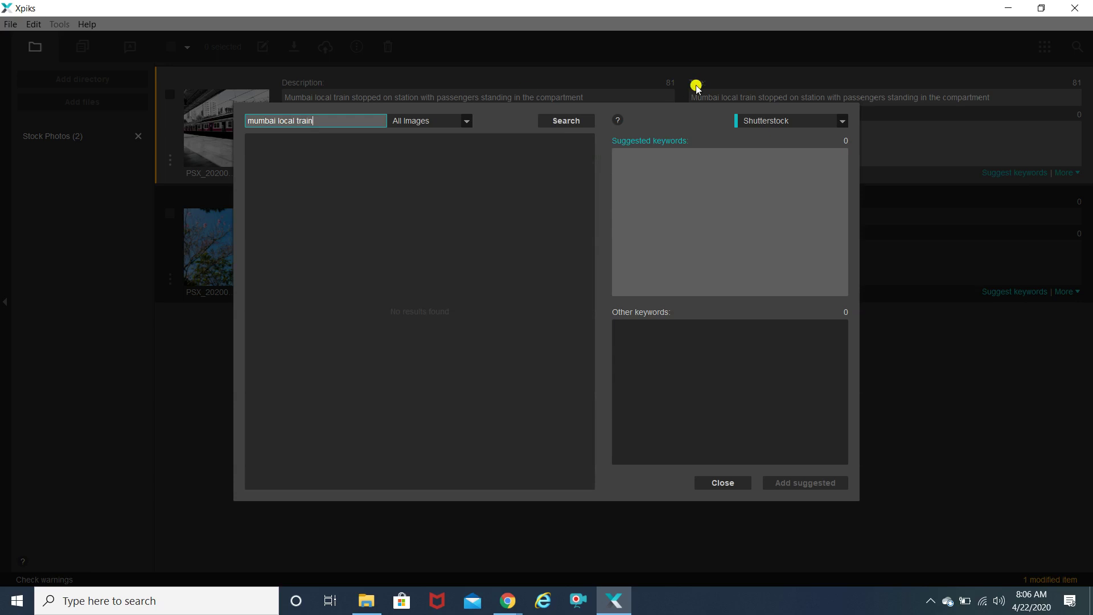
{"action": "left_click", "coordinate": [764, 121]}
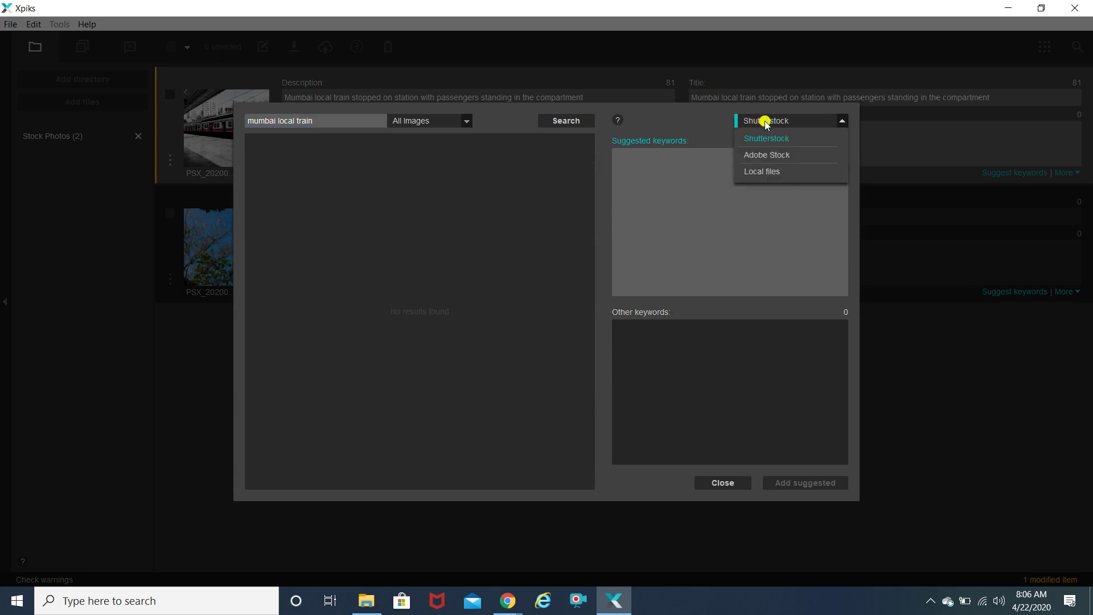
{"action": "left_click", "coordinate": [774, 156]}
{"action": "left_click", "coordinate": [558, 121]}
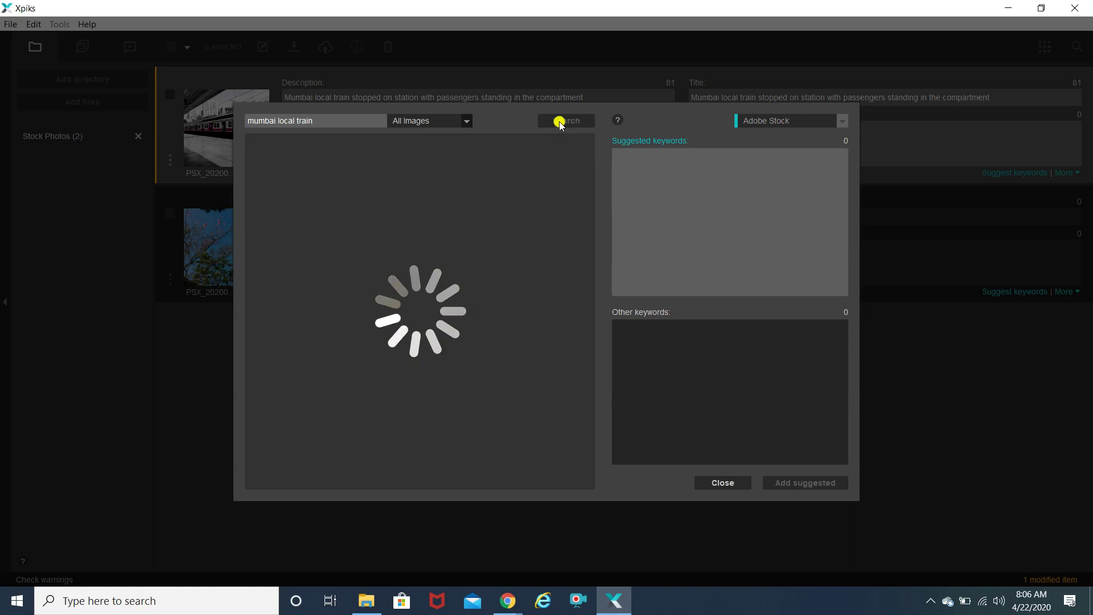
View the train photo from the Stock Photos folder in File Explorer, and select the result of the train on a curved track in Xpiks.
{"action": "mouse_move", "coordinate": [422, 244]}
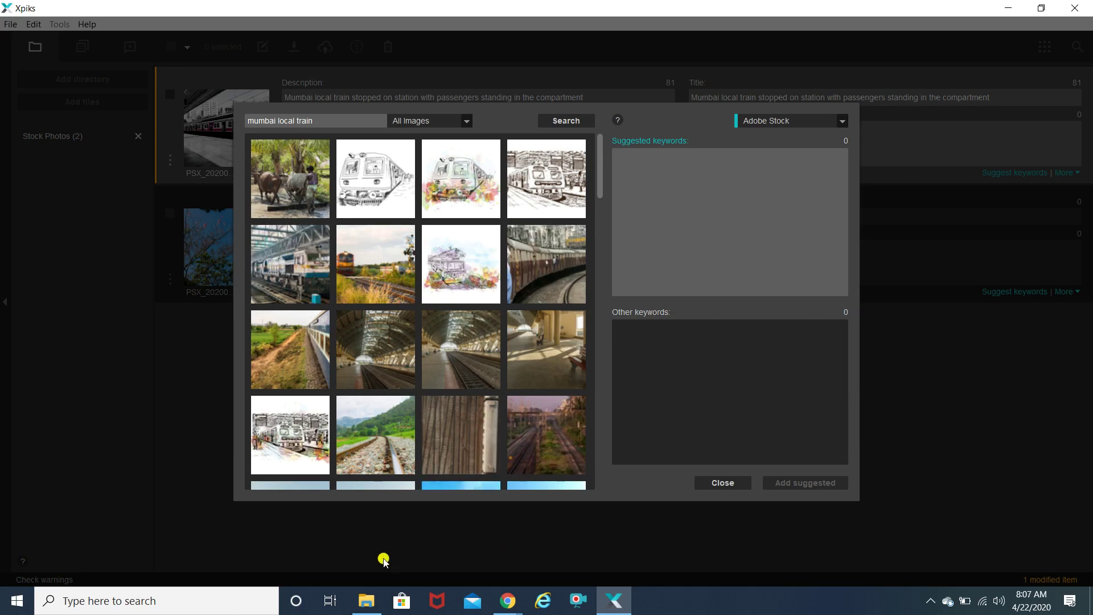
{"action": "left_click", "coordinate": [366, 601]}
{"action": "left_click", "coordinate": [206, 227]}
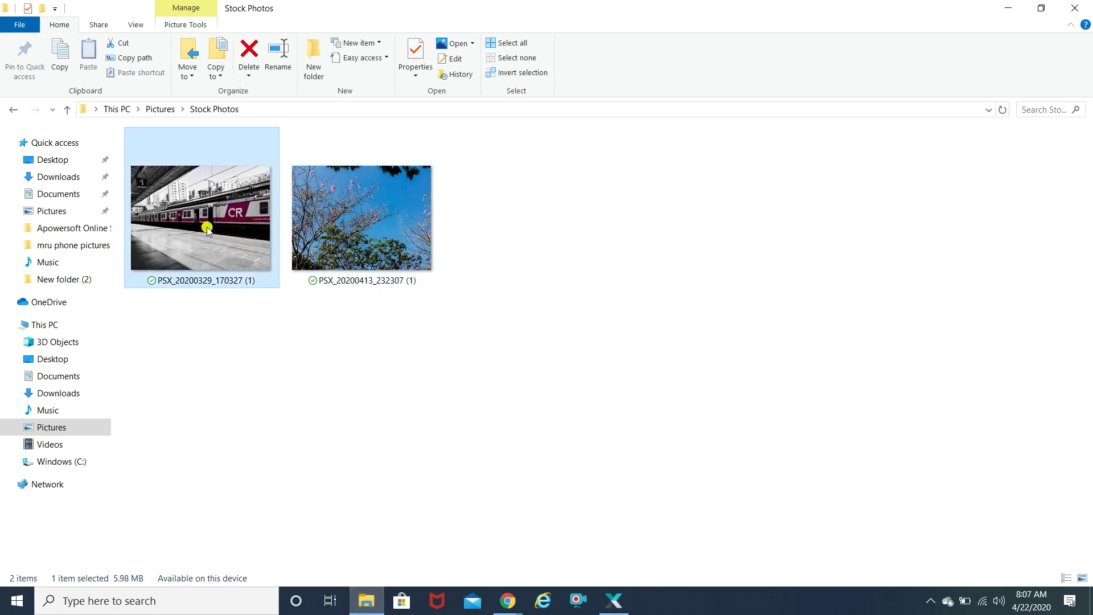
{"action": "double_click", "coordinate": [207, 227]}
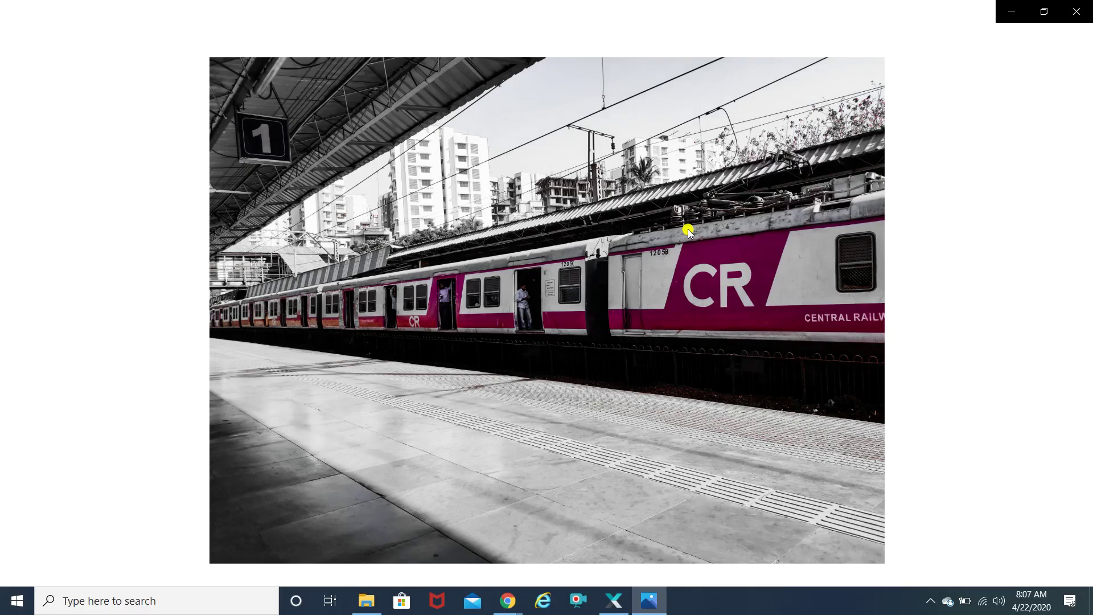
{"action": "left_click", "coordinate": [614, 601]}
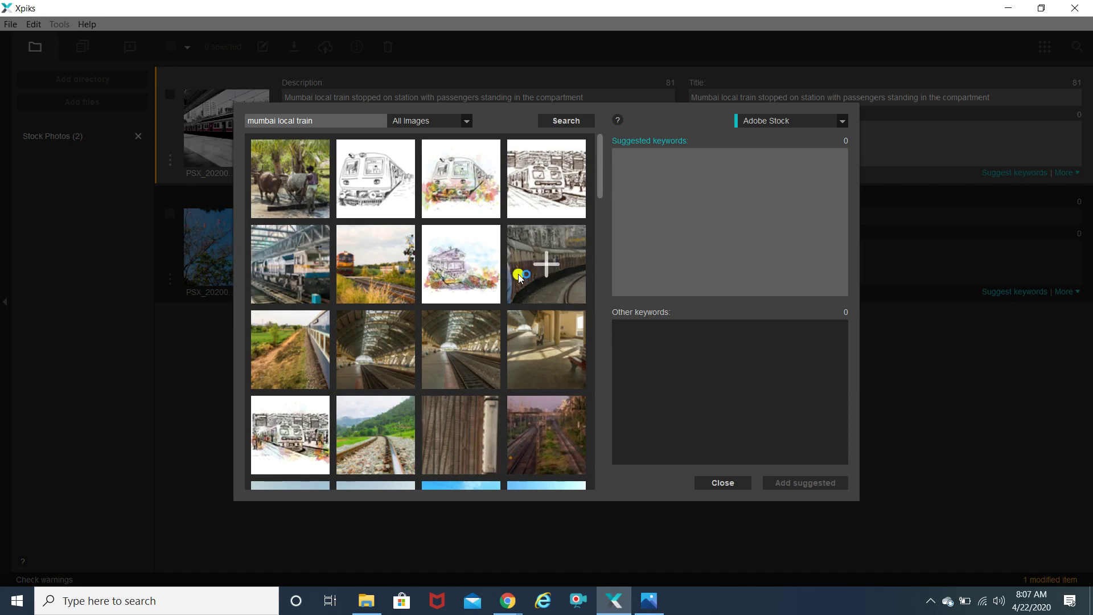
{"action": "left_click", "coordinate": [561, 268]}
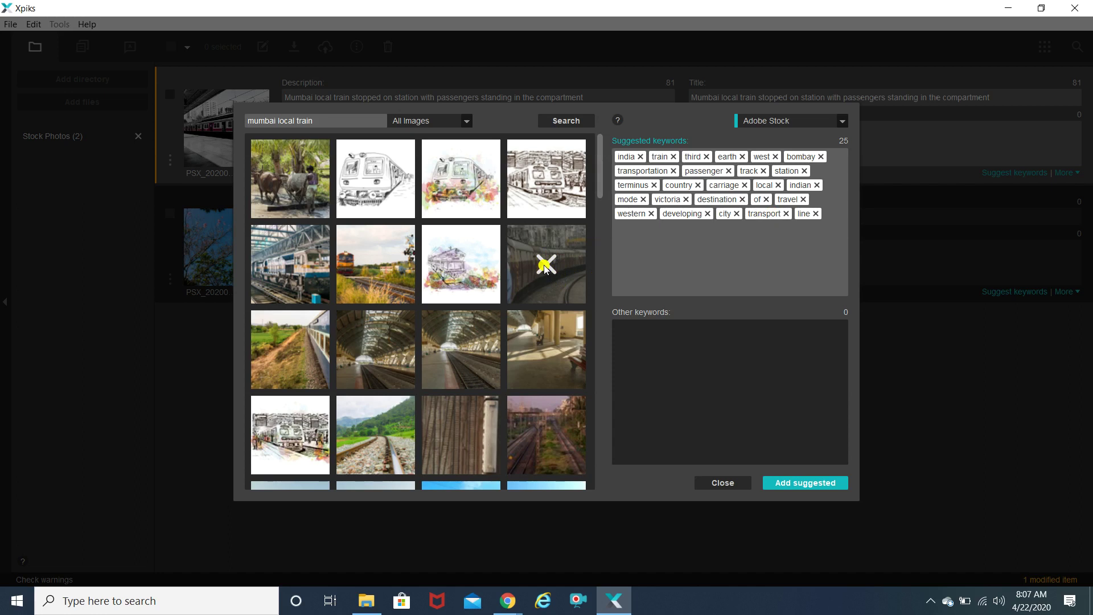
Browse the rest of the Adobe Stock results for more images resembling the local train photo.
{"action": "scroll", "coordinate": [545, 267], "scroll_direction": "down", "scroll_amount": 15}
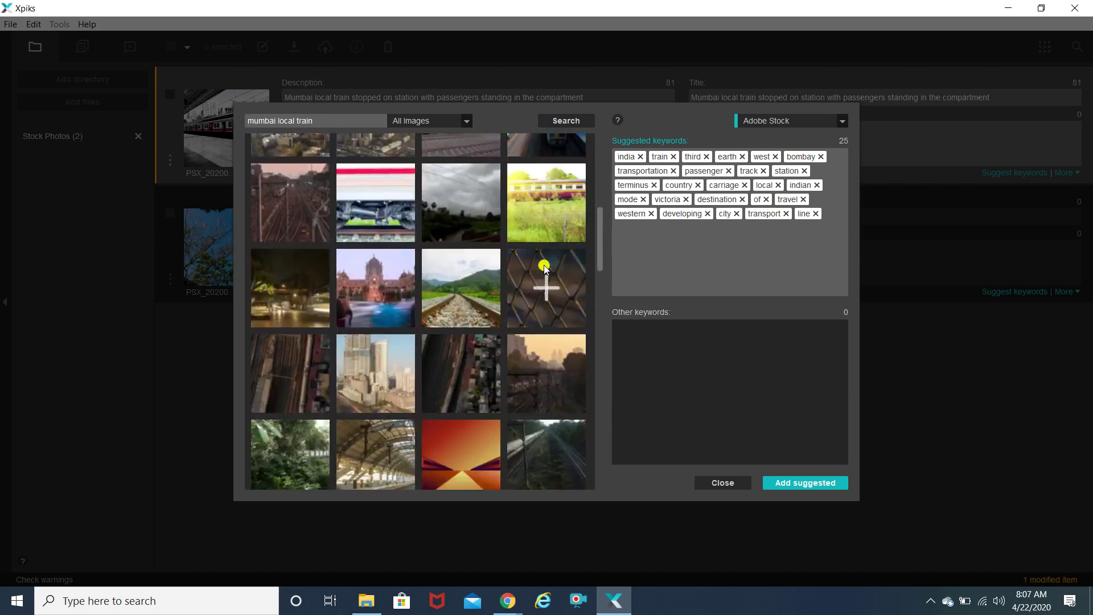
{"action": "scroll", "coordinate": [545, 269], "scroll_direction": "down", "scroll_amount": 3}
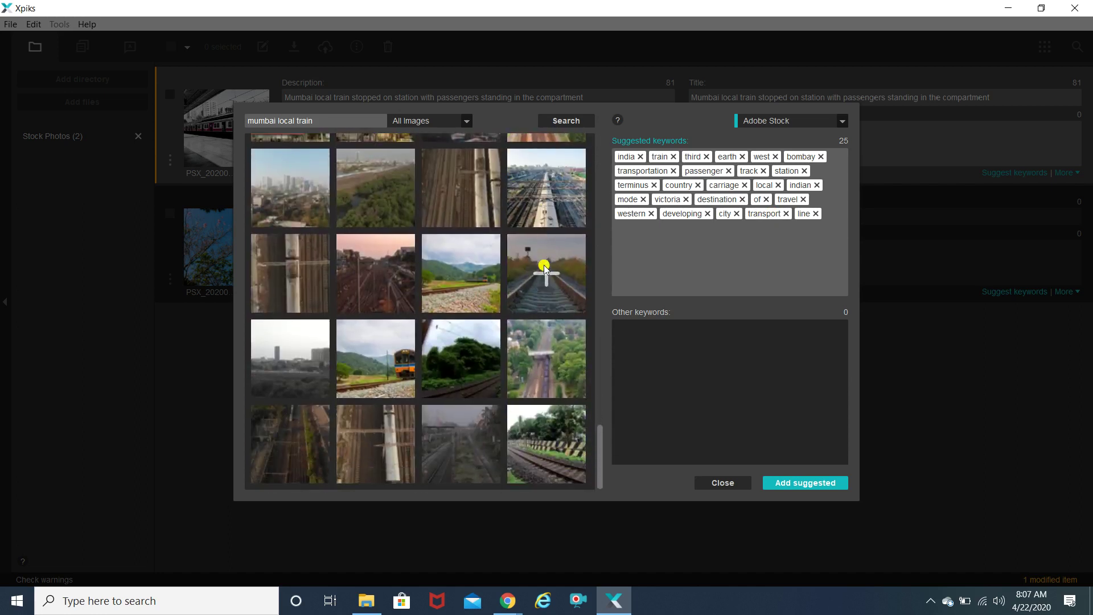
{"action": "scroll", "coordinate": [544, 267], "scroll_direction": "up", "scroll_amount": 4}
{"action": "scroll", "coordinate": [545, 267], "scroll_direction": "up", "scroll_amount": 2}
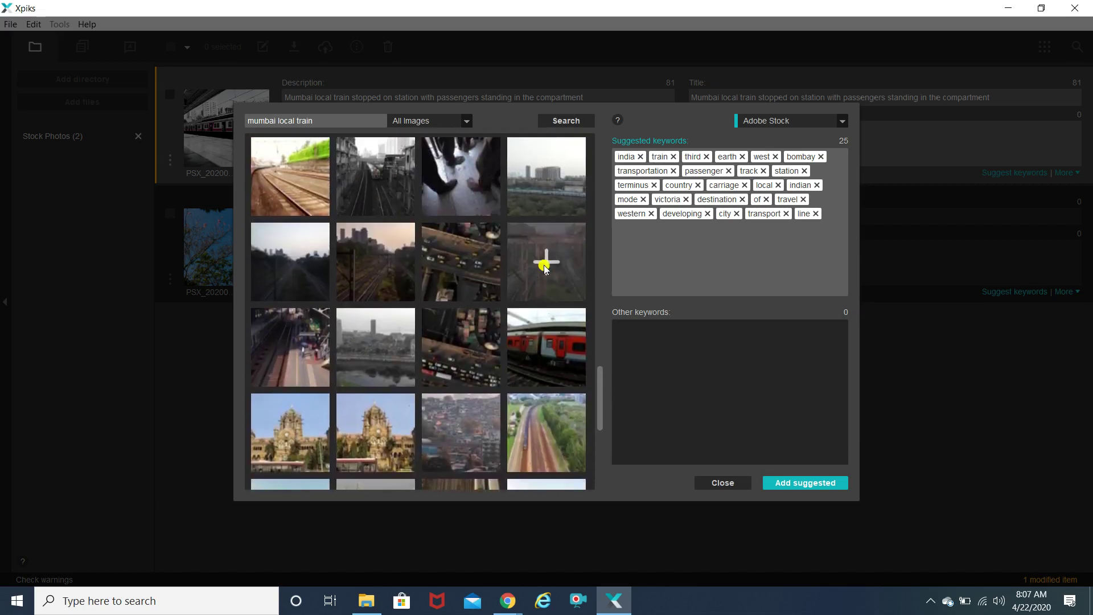
{"action": "scroll", "coordinate": [544, 267], "scroll_direction": "up", "scroll_amount": 10}
{"action": "scroll", "coordinate": [545, 267], "scroll_direction": "up", "scroll_amount": 1}
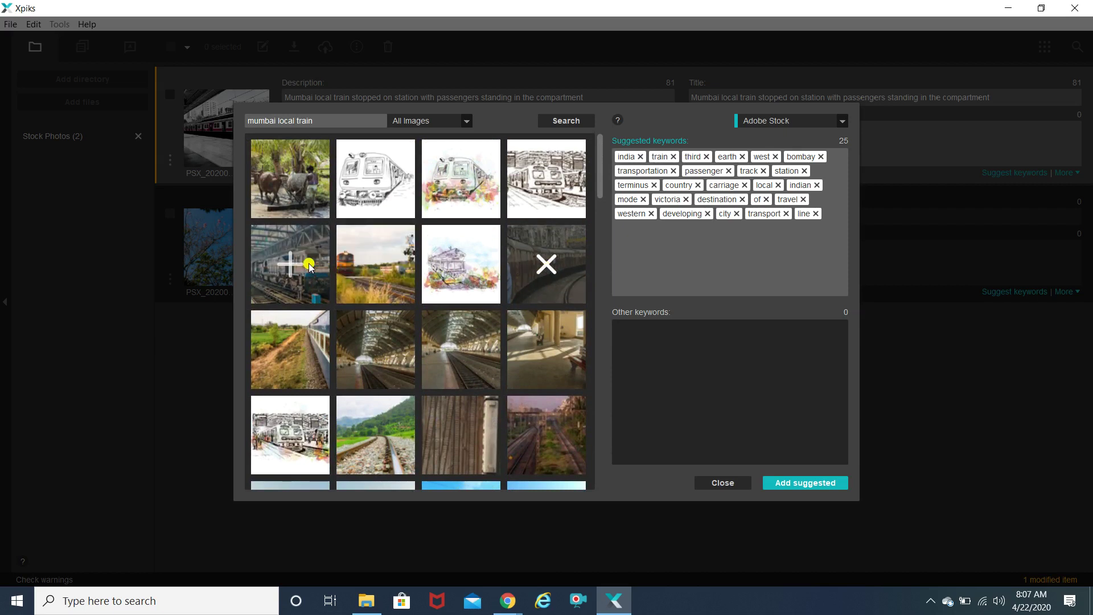
{"action": "scroll", "coordinate": [439, 275], "scroll_direction": "down", "scroll_amount": 10}
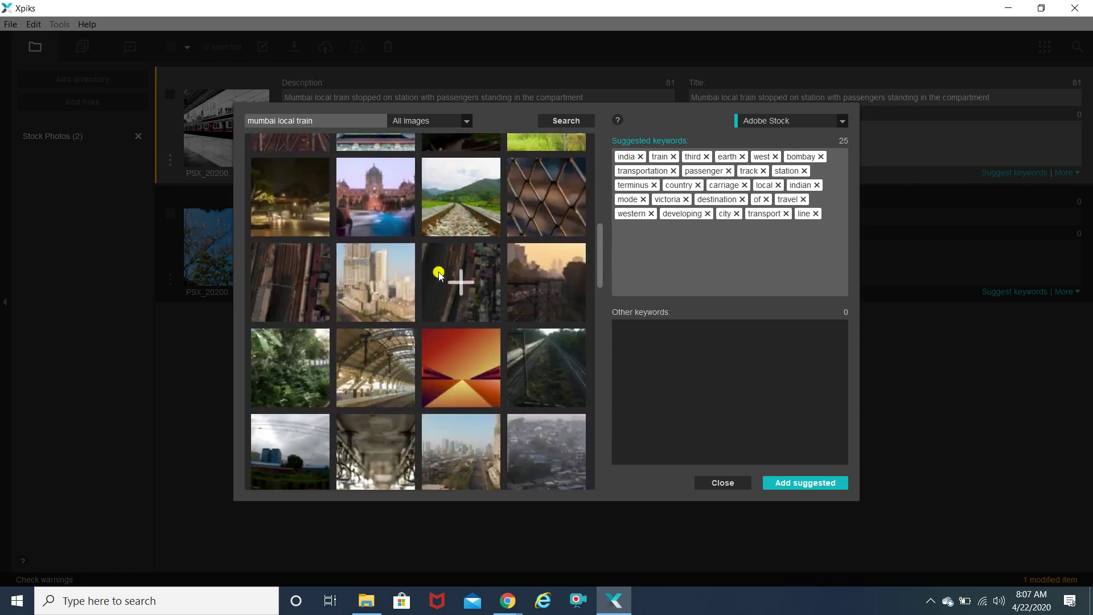
{"action": "scroll", "coordinate": [439, 275], "scroll_direction": "down", "scroll_amount": 8}
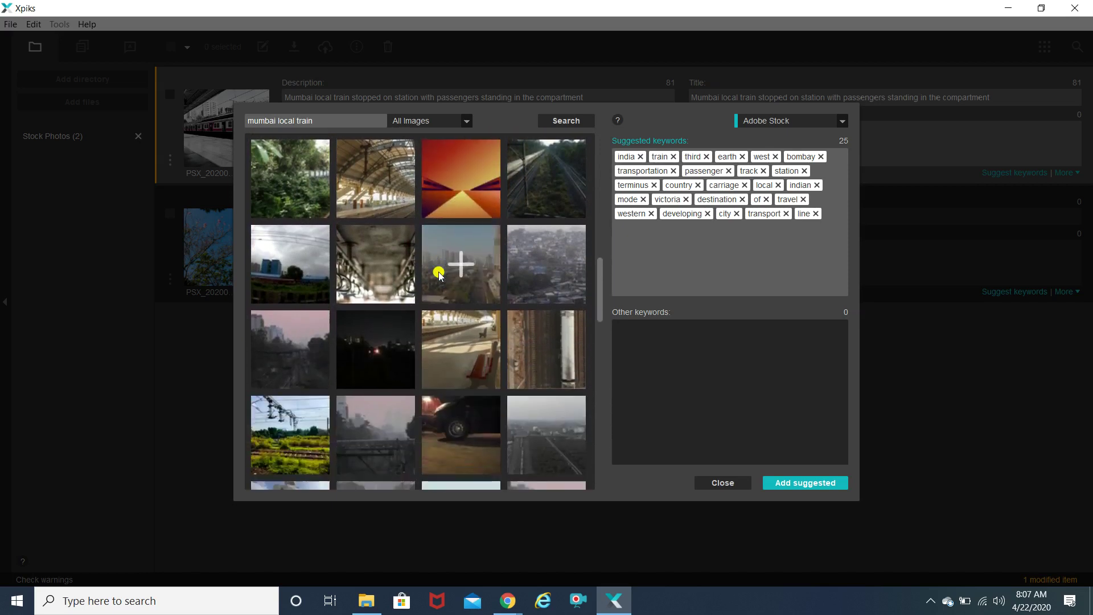
{"action": "scroll", "coordinate": [439, 275], "scroll_direction": "down", "scroll_amount": 8}
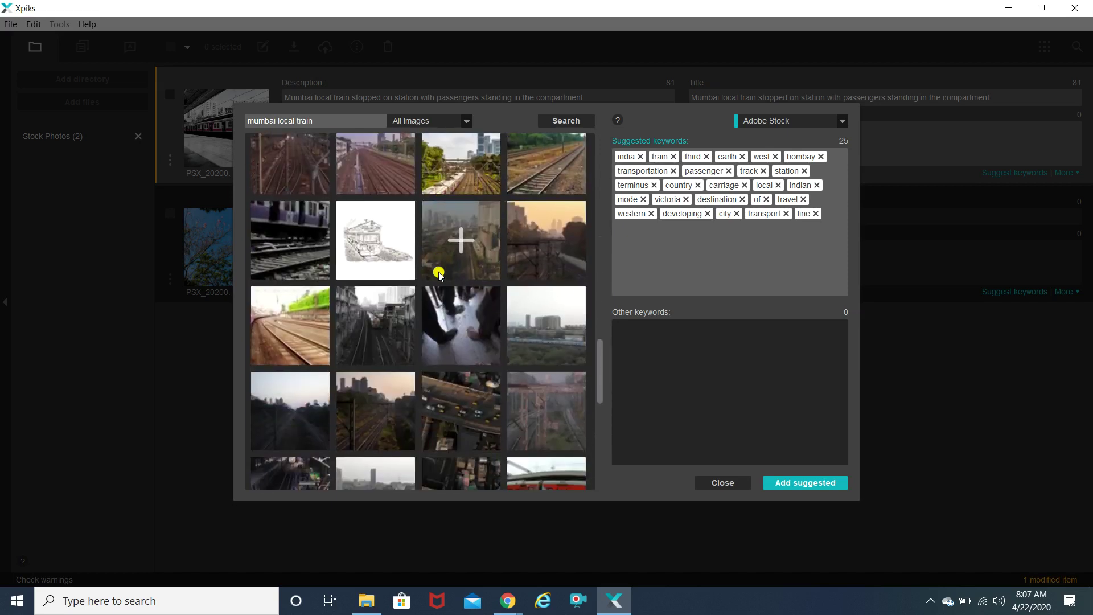
{"action": "scroll", "coordinate": [439, 275], "scroll_direction": "down", "scroll_amount": 8}
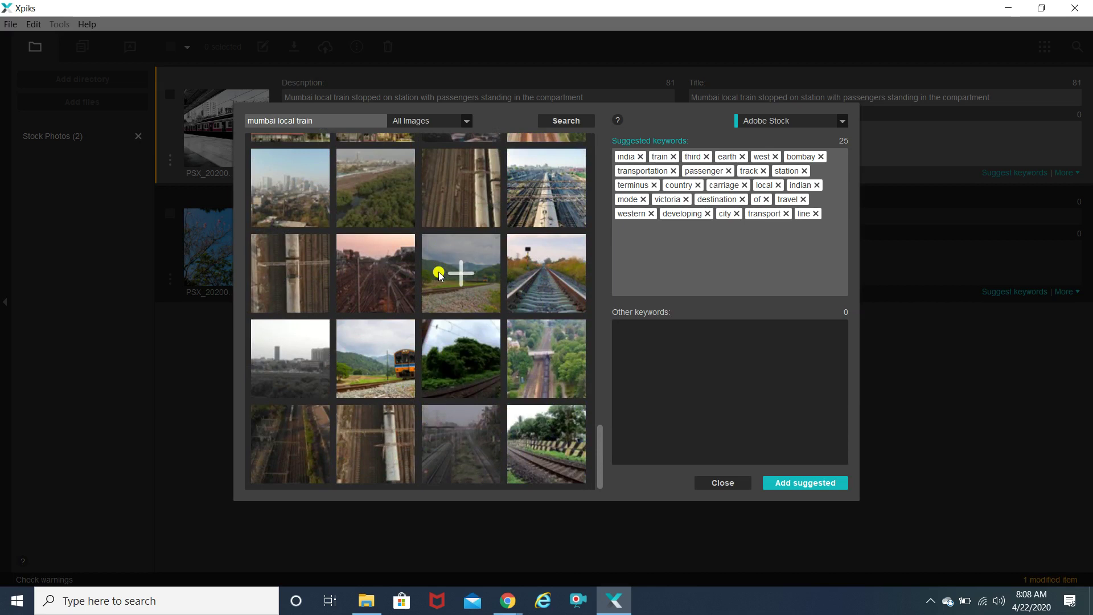
{"action": "scroll", "coordinate": [439, 275], "scroll_direction": "up", "scroll_amount": 10}
{"action": "scroll", "coordinate": [439, 275], "scroll_direction": "up", "scroll_amount": 5}
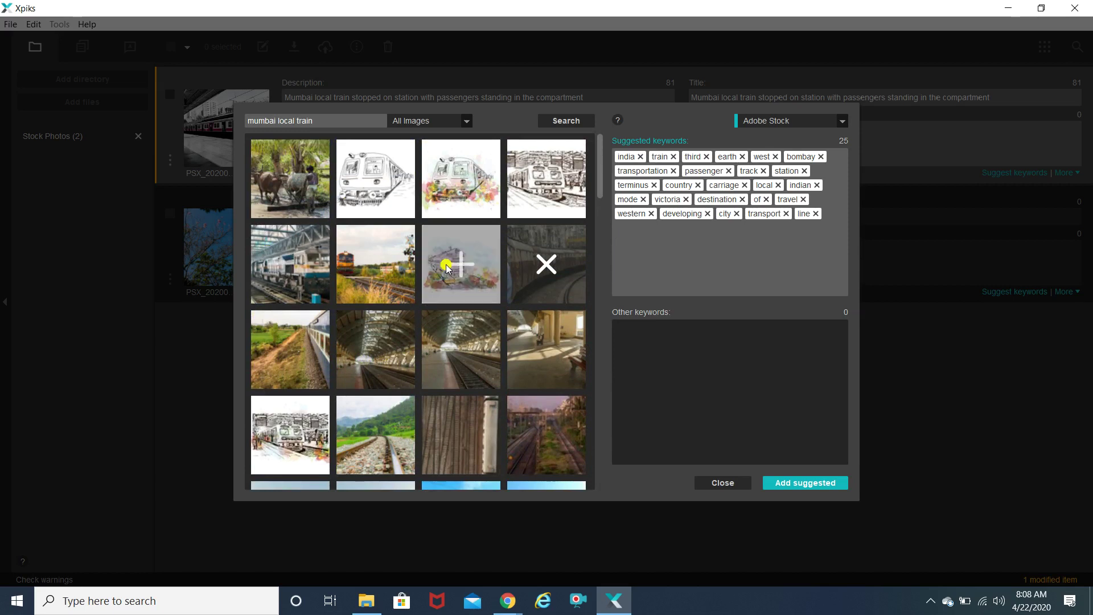
Compare the suggested keywords with and without the blue-and-white station locomotive result selected.
{"action": "left_click", "coordinate": [290, 266]}
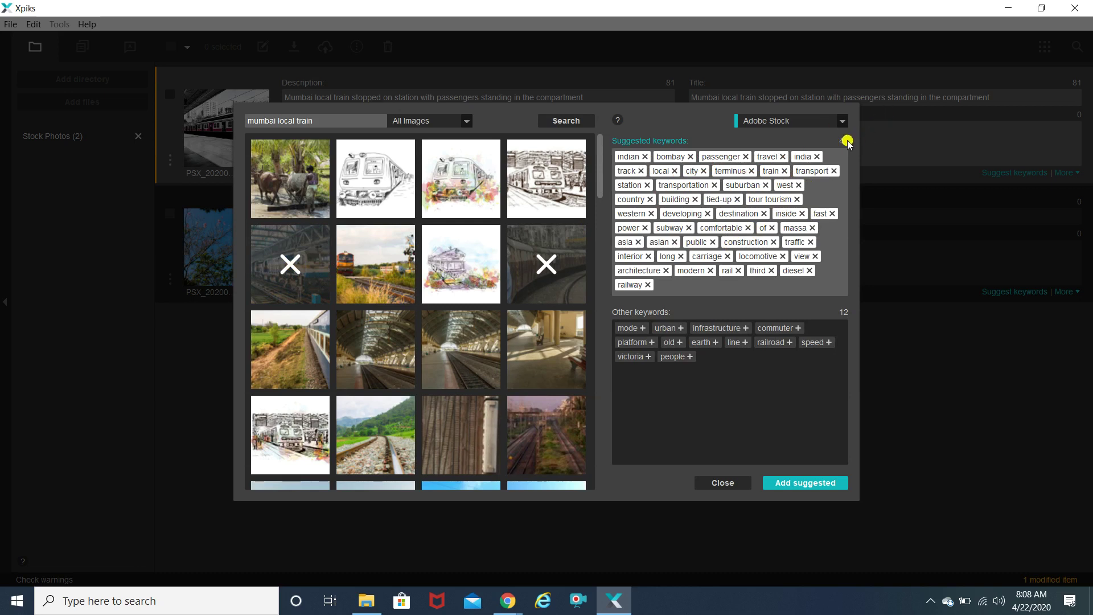
{"action": "left_click", "coordinate": [289, 265]}
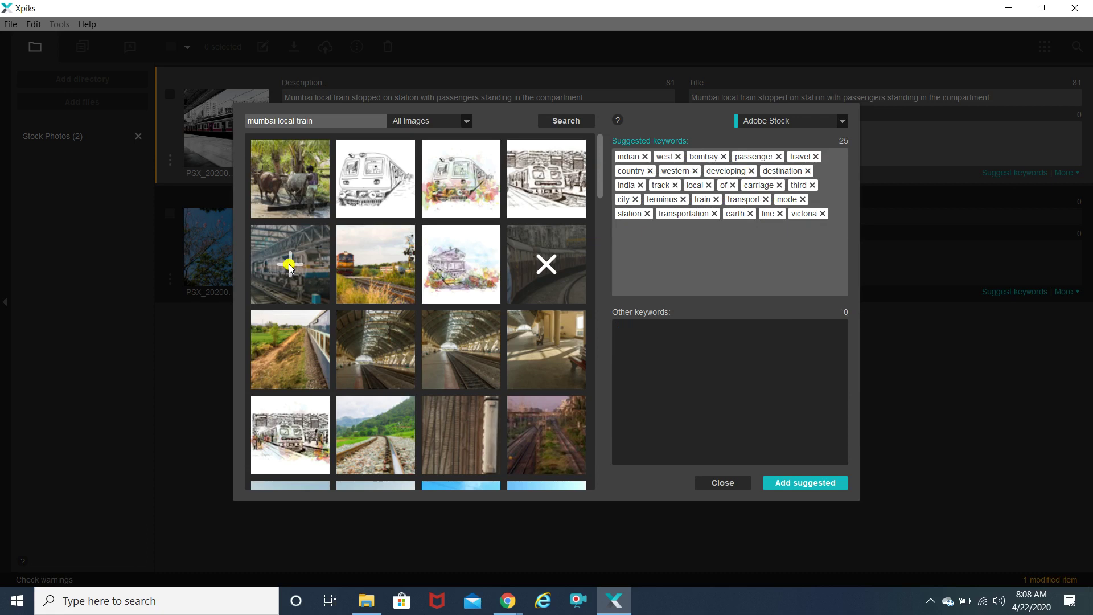
{"action": "left_click", "coordinate": [289, 265]}
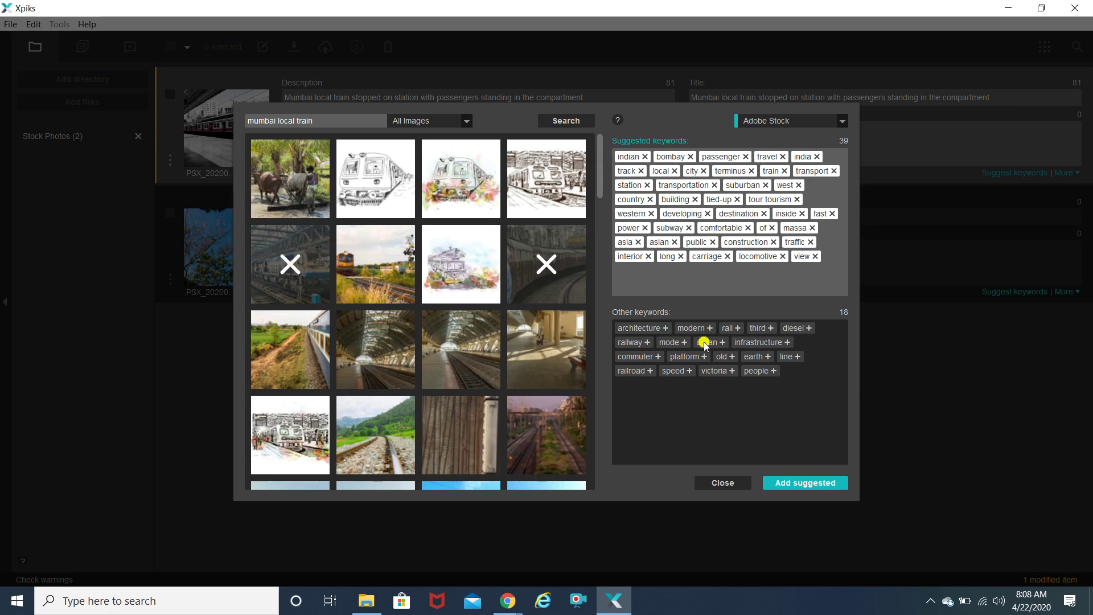
{"action": "left_click", "coordinate": [290, 265]}
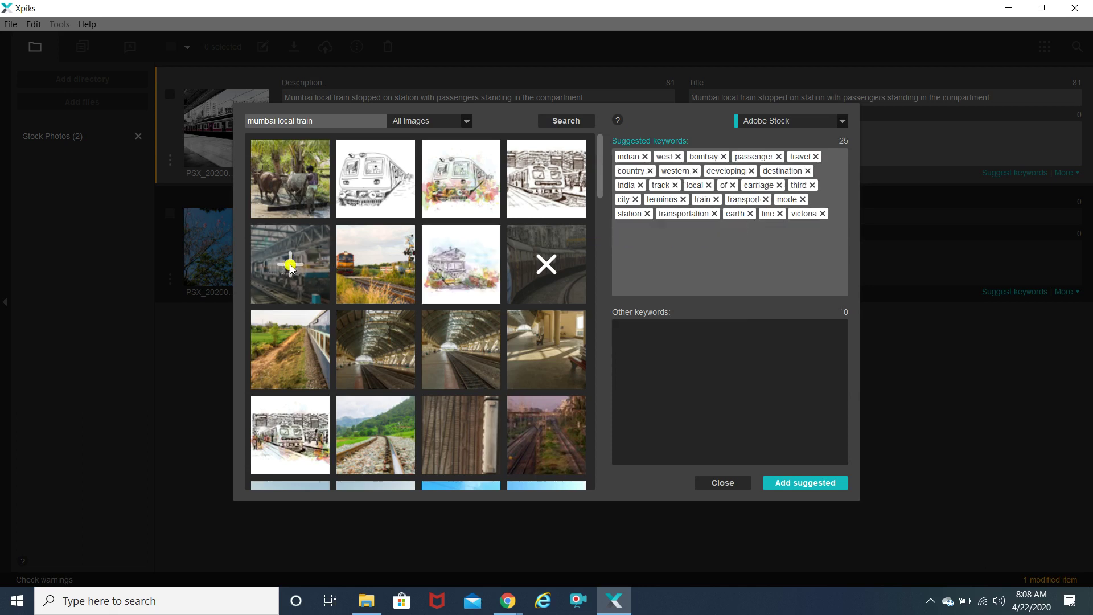
Include the blue-and-white station locomotive result and add the combined suggested keywords to the train photo, closing the suggestions.
{"action": "left_click", "coordinate": [290, 265]}
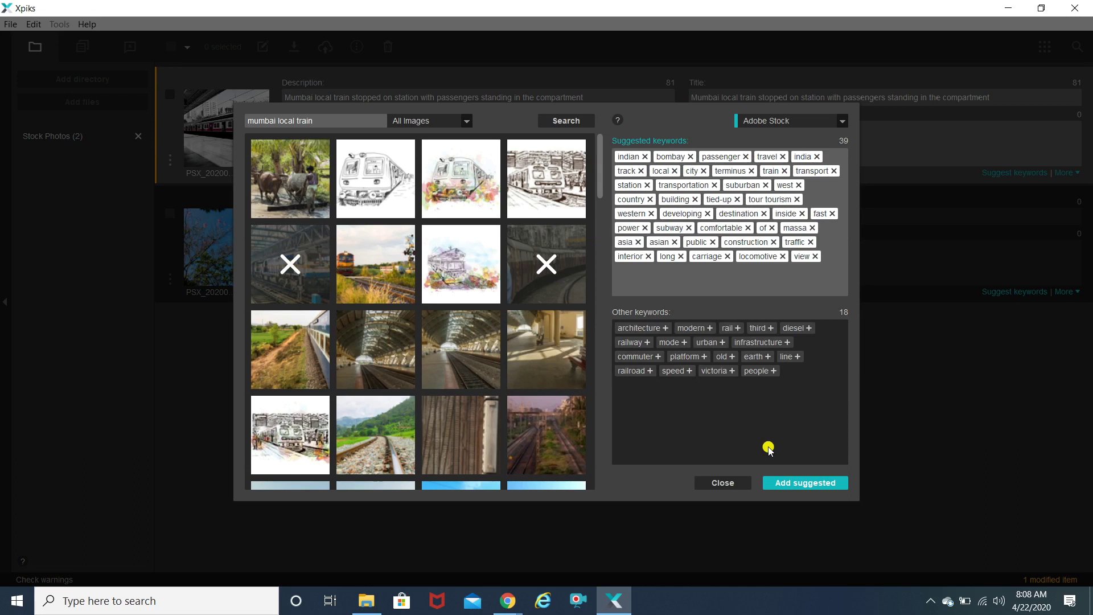
{"action": "left_click", "coordinate": [800, 483]}
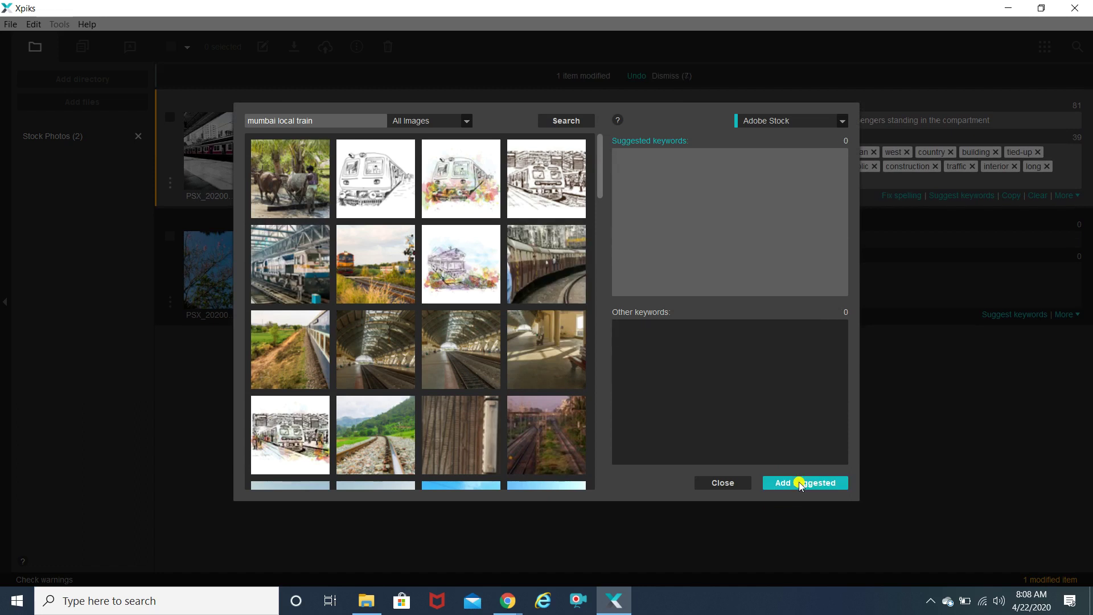
{"action": "left_click", "coordinate": [730, 483]}
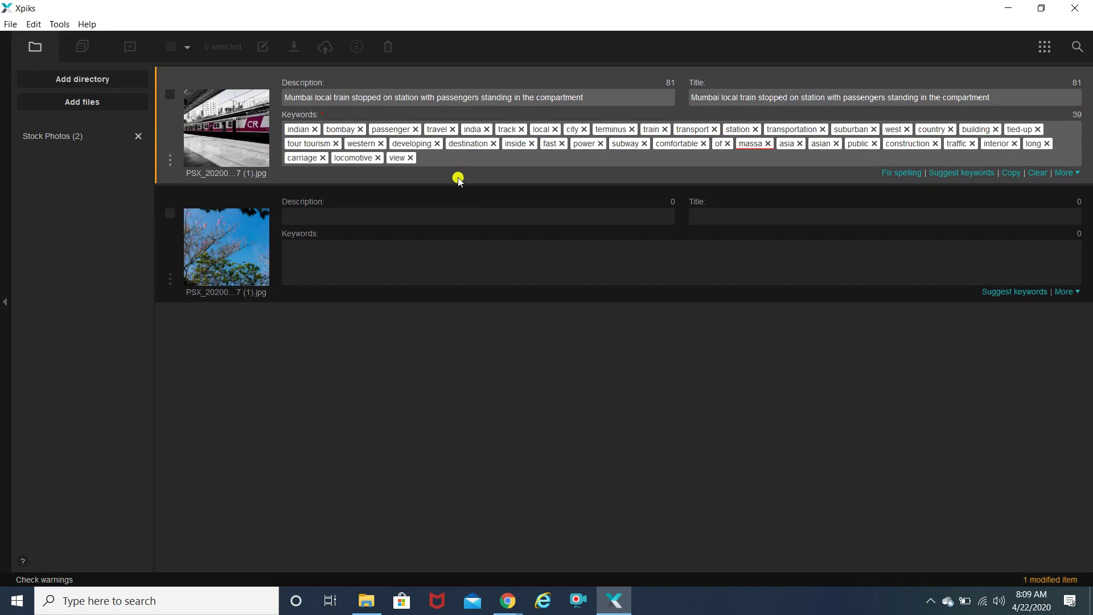
Search the keyword suggestions again for "mumbai local train", preview the keywords of the train beside the green field, and close without adding them.
{"action": "left_click", "coordinate": [450, 161]}
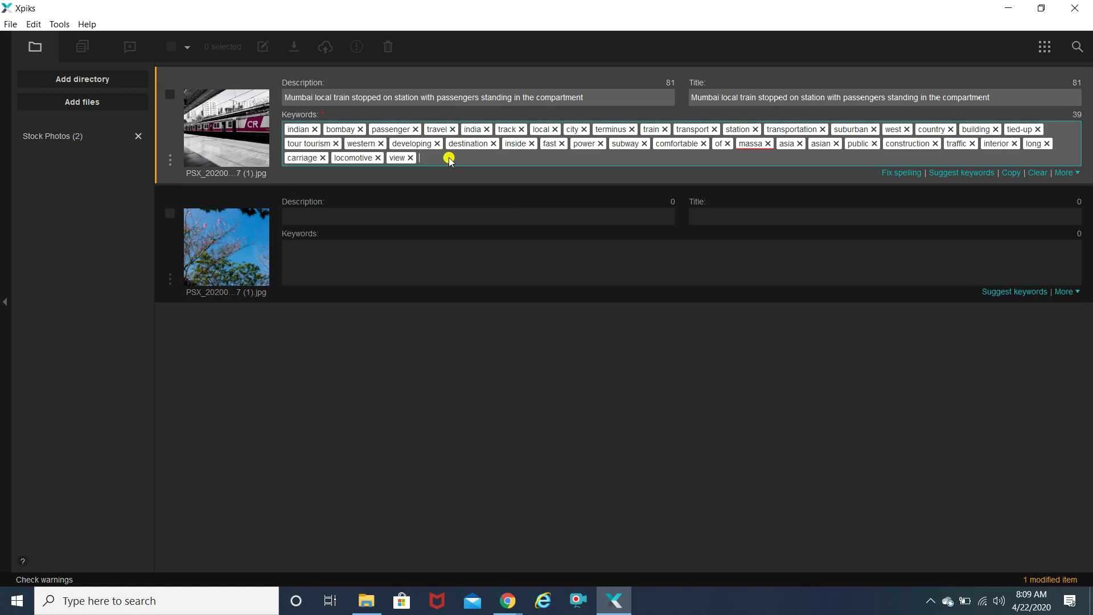
{"action": "left_click", "coordinate": [955, 173]}
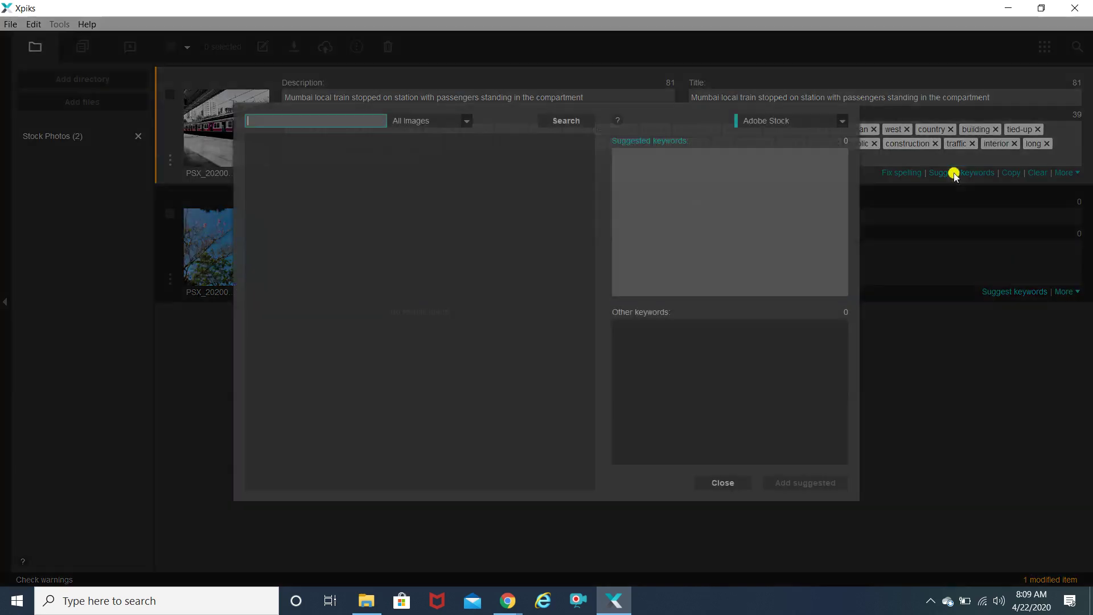
{"action": "type", "text": "mumbai local train"}
{"action": "key", "text": "Return"}
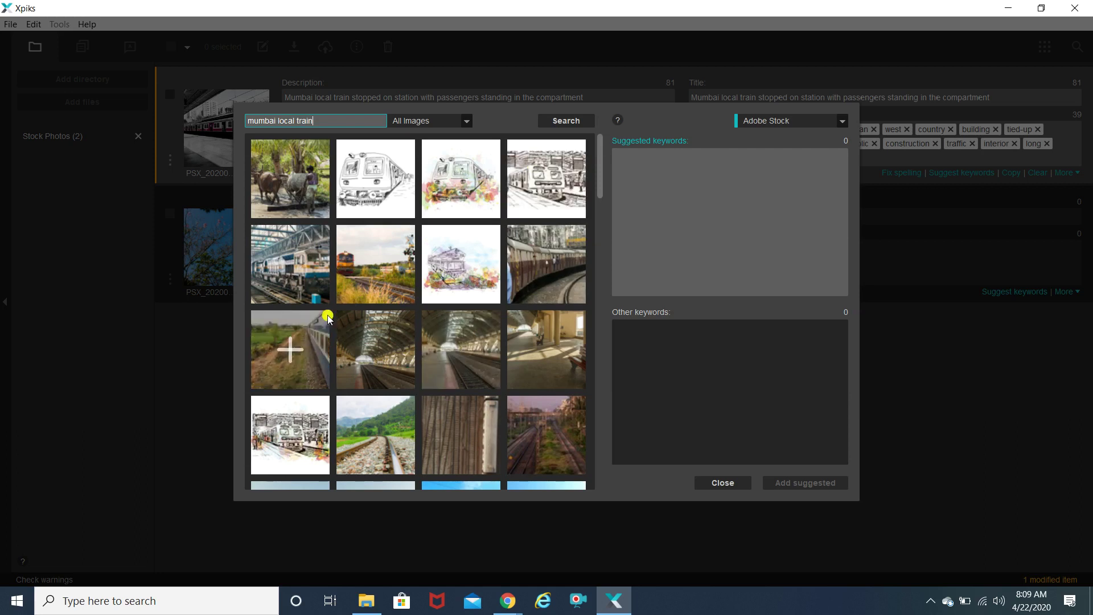
{"action": "left_click", "coordinate": [296, 353]}
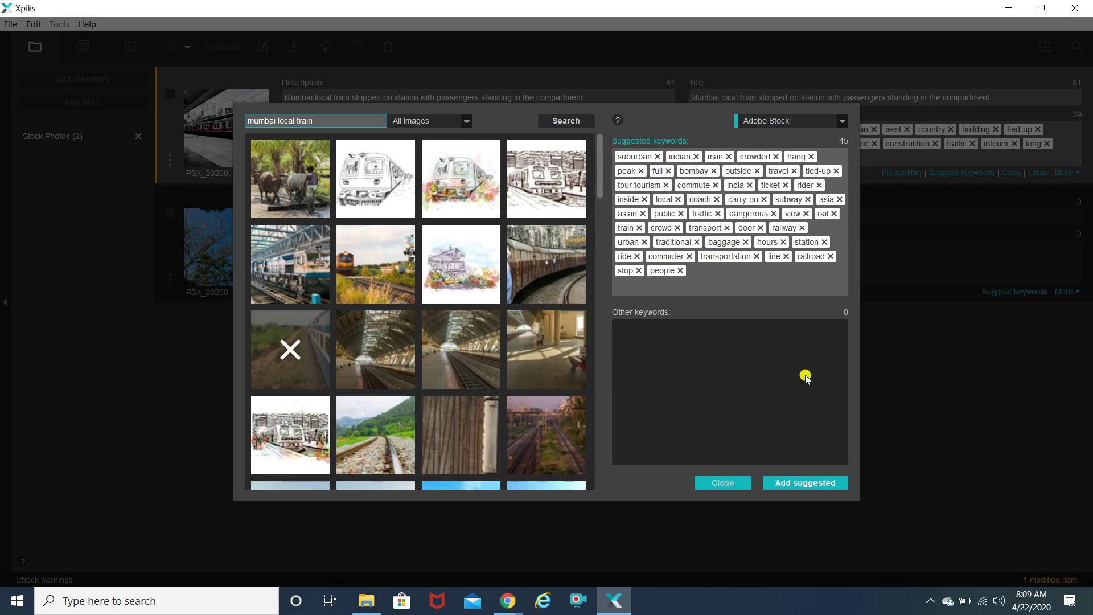
{"action": "key", "text": "Escape"}
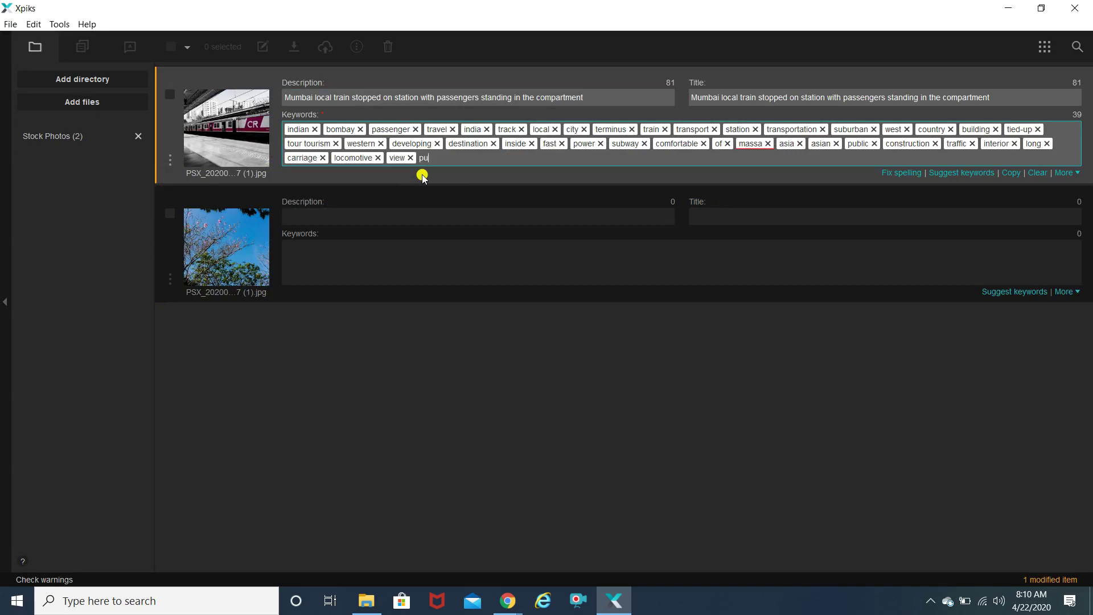
Add the keywords "purple", "central" and "railway" to the train photo.
{"action": "type", "text": "rple"}
{"action": "left_click", "coordinate": [424, 176]}
{"action": "type", "text": "central"}
{"action": "key", "text": "Return"}
{"action": "type", "text": "railway"}
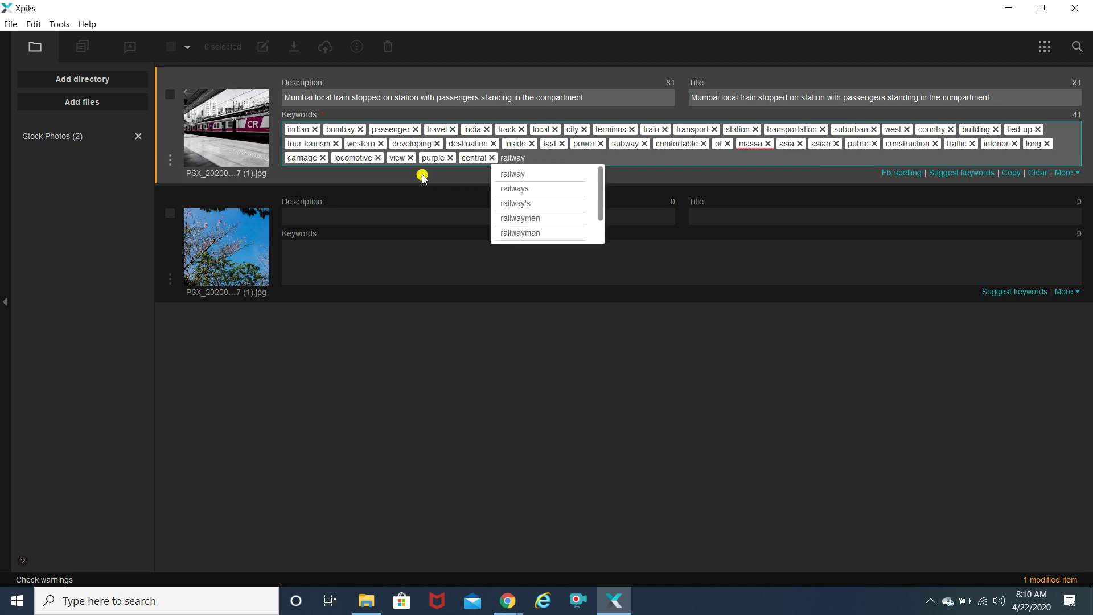
{"action": "key", "text": "Return"}
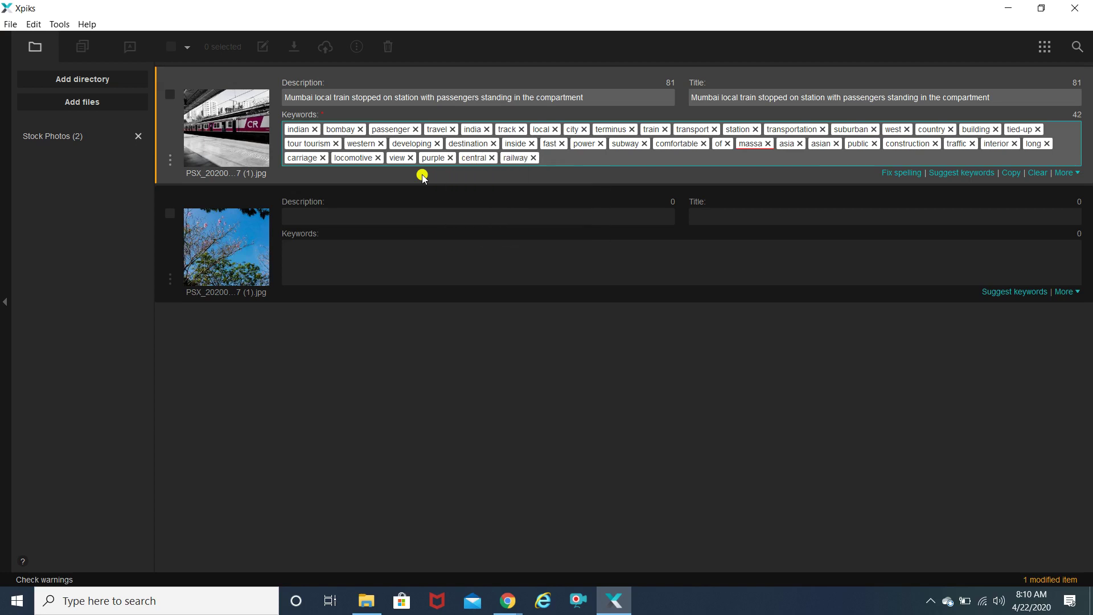
Try to add the keyword "central" to the train photo a second time.
{"action": "type", "text": "cen"}
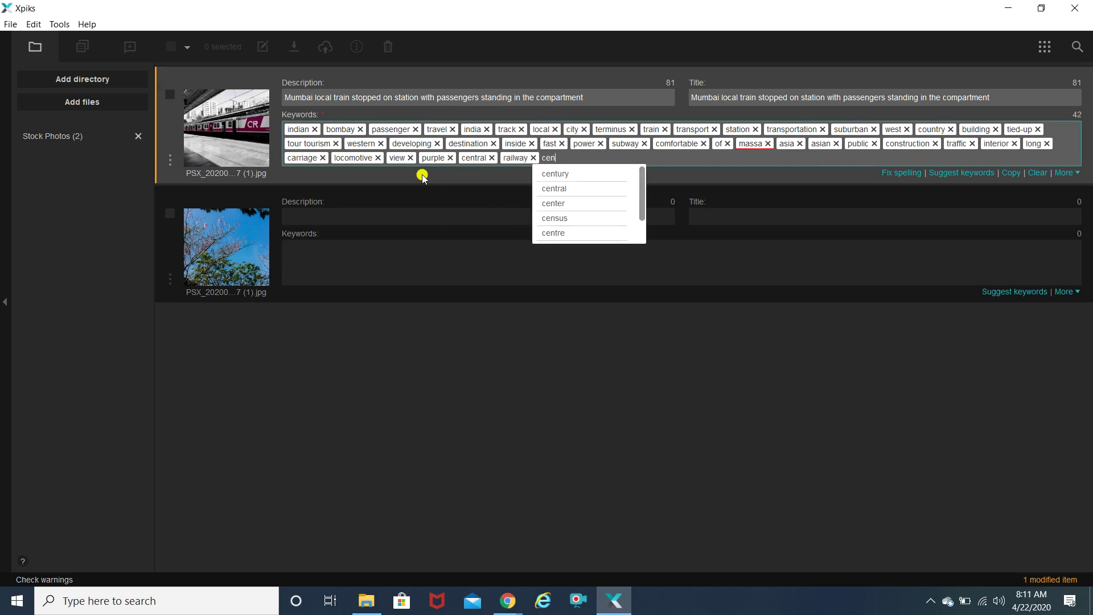
{"action": "type", "text": "tral"}
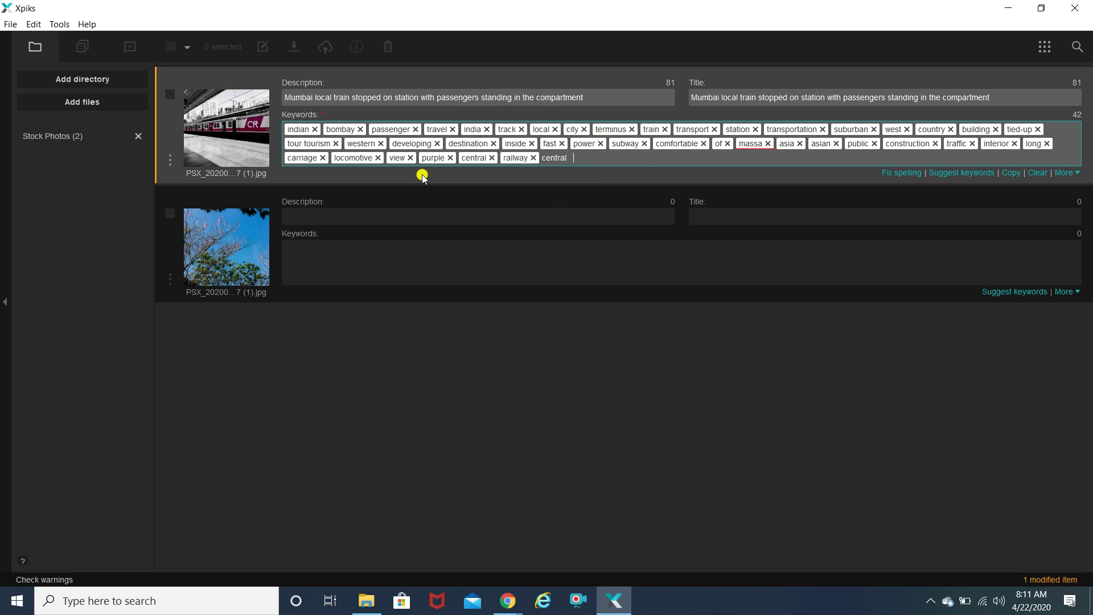
{"action": "key", "text": "Return"}
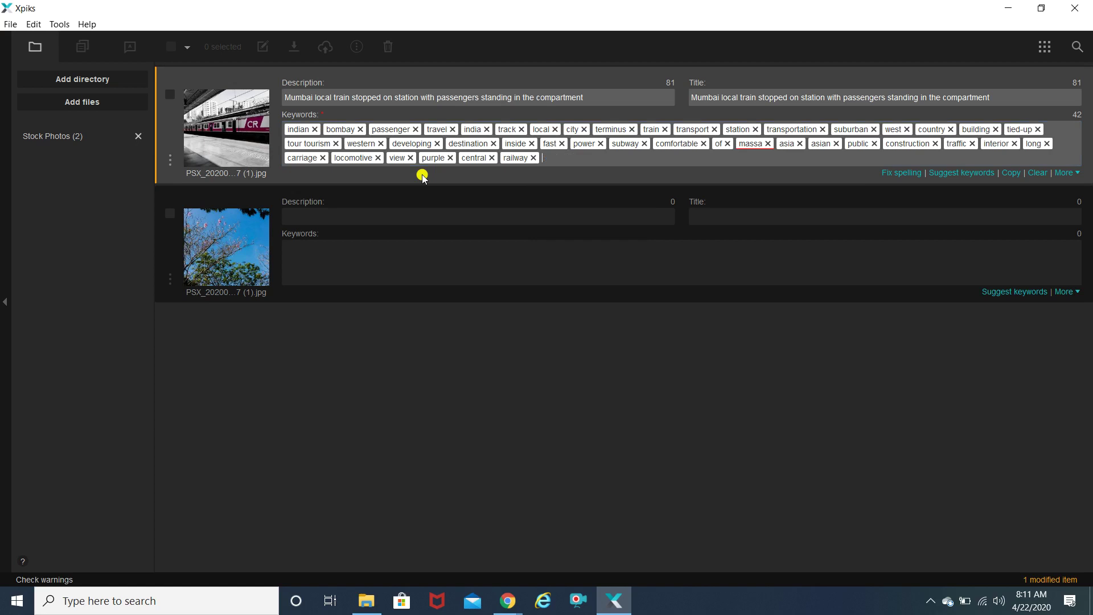
{"action": "type", "text": "cen"}
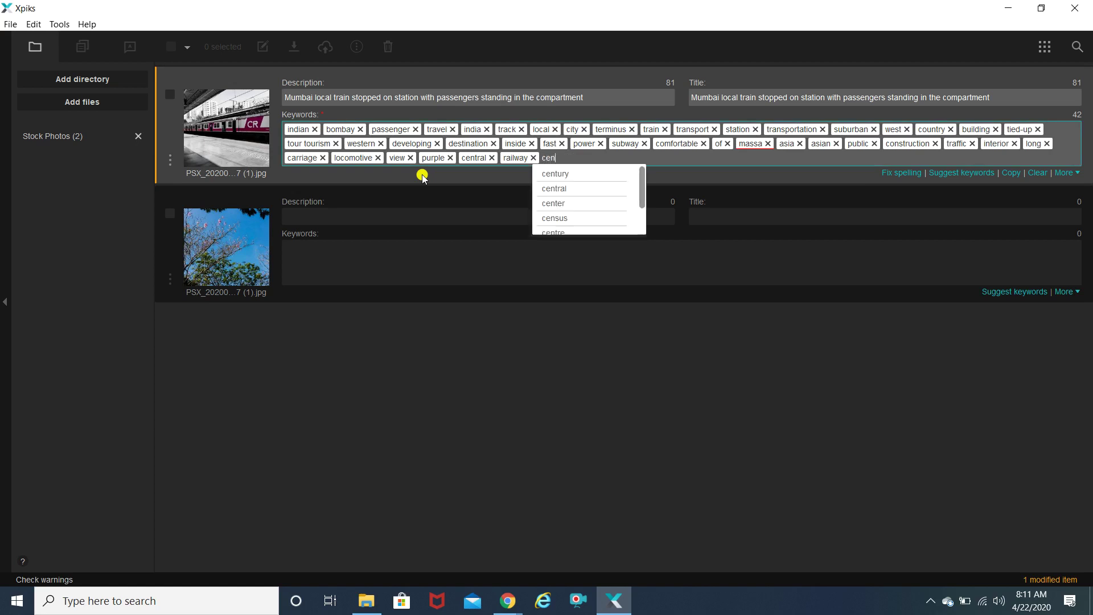
{"action": "type", "text": "tral"}
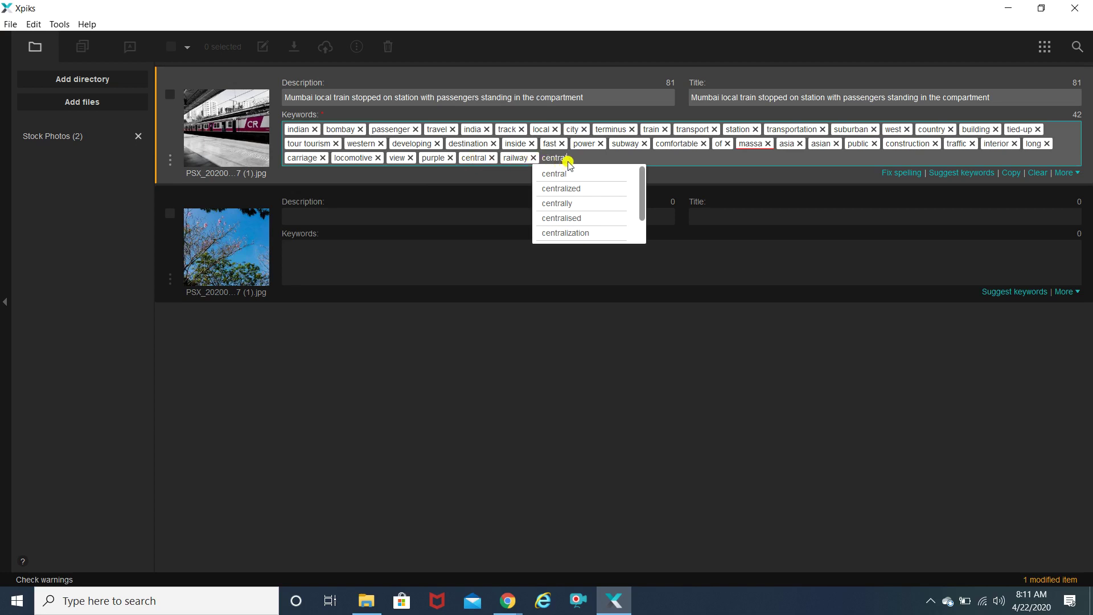
{"action": "key", "text": "Return"}
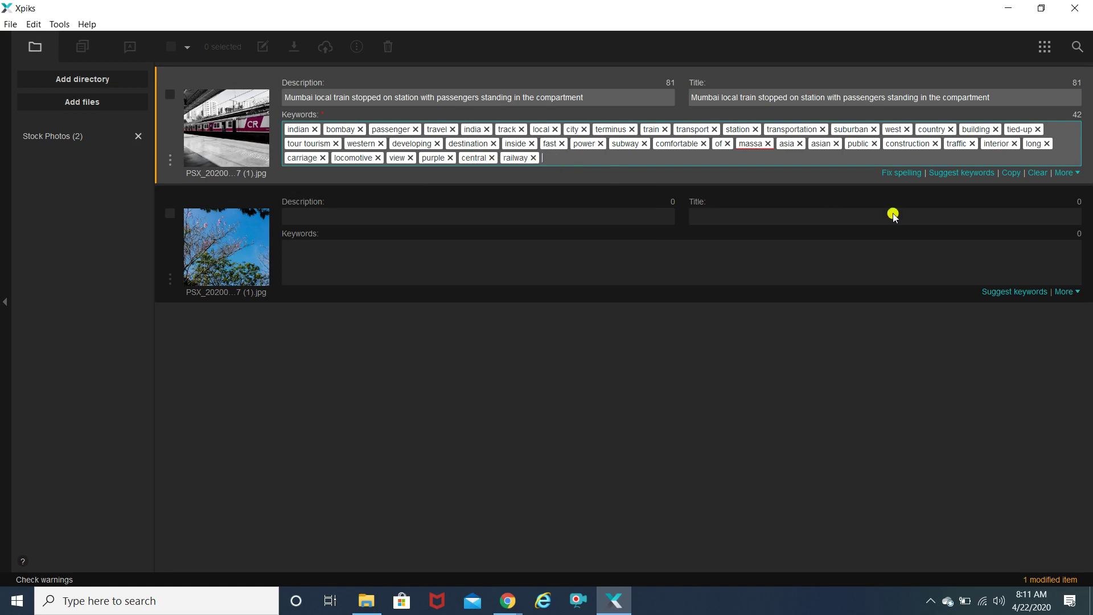
Switch to File Explorer and view the tree photo from the Stock Photos folder in full, then minimize the viewer.
{"action": "left_click", "coordinate": [313, 221]}
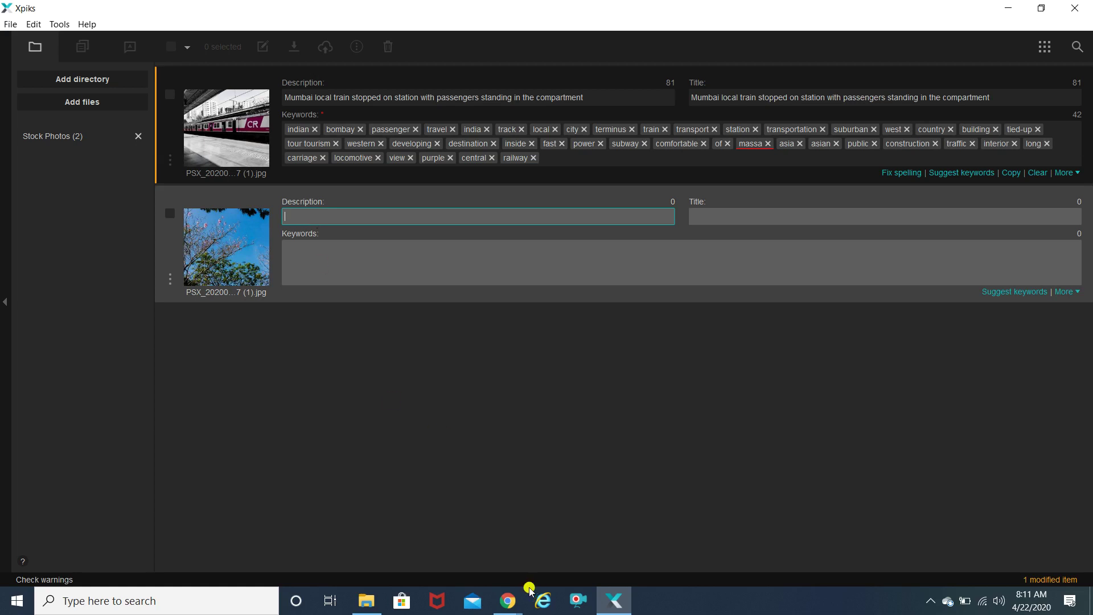
{"action": "left_click", "coordinate": [366, 600]}
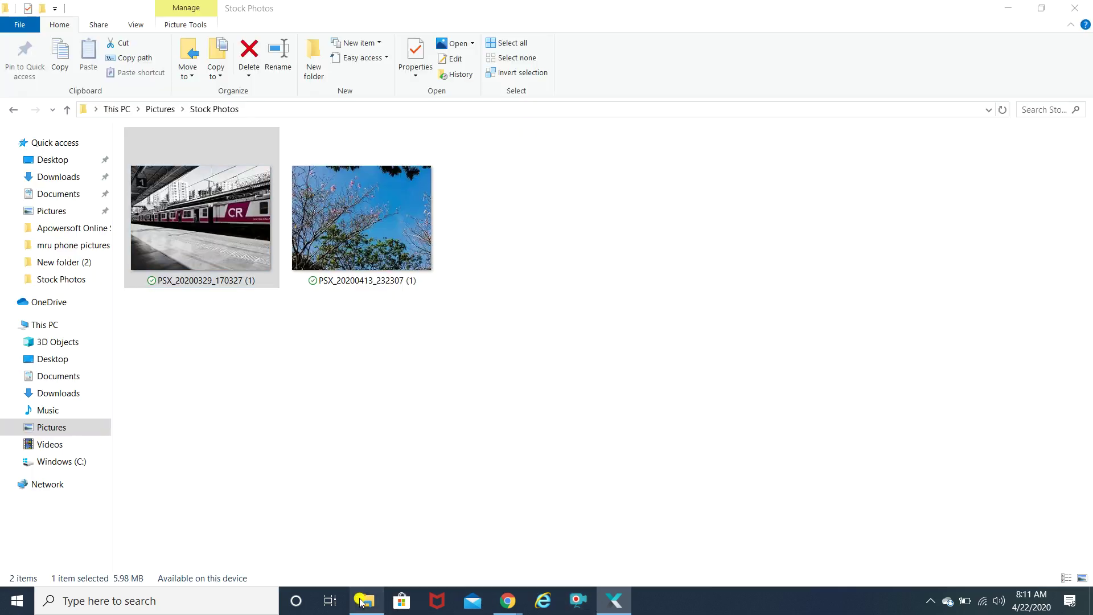
{"action": "double_click", "coordinate": [368, 227]}
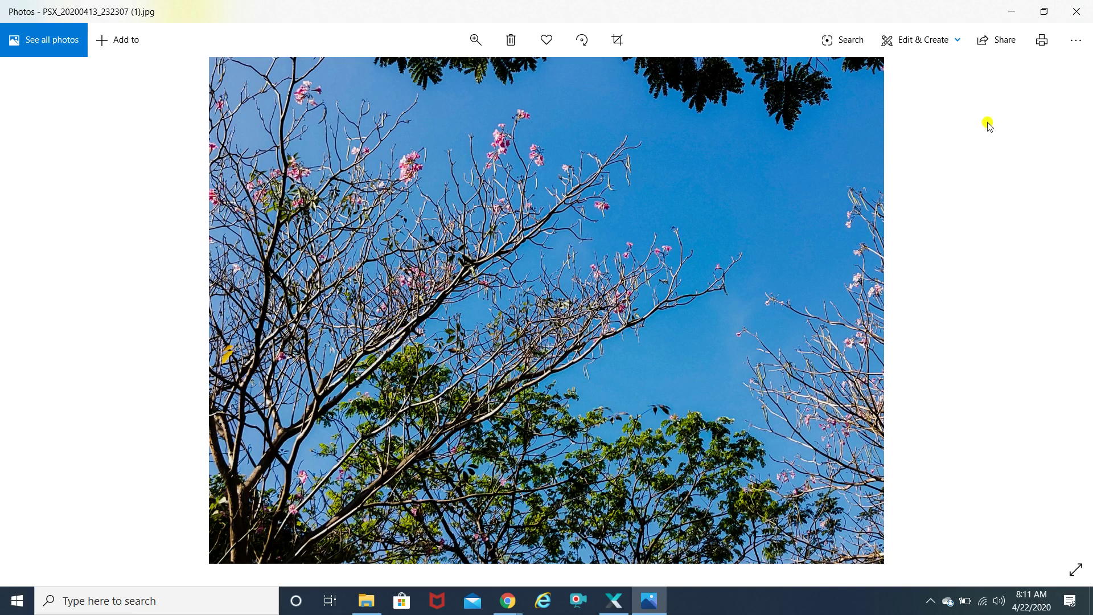
{"action": "left_click", "coordinate": [1007, 13]}
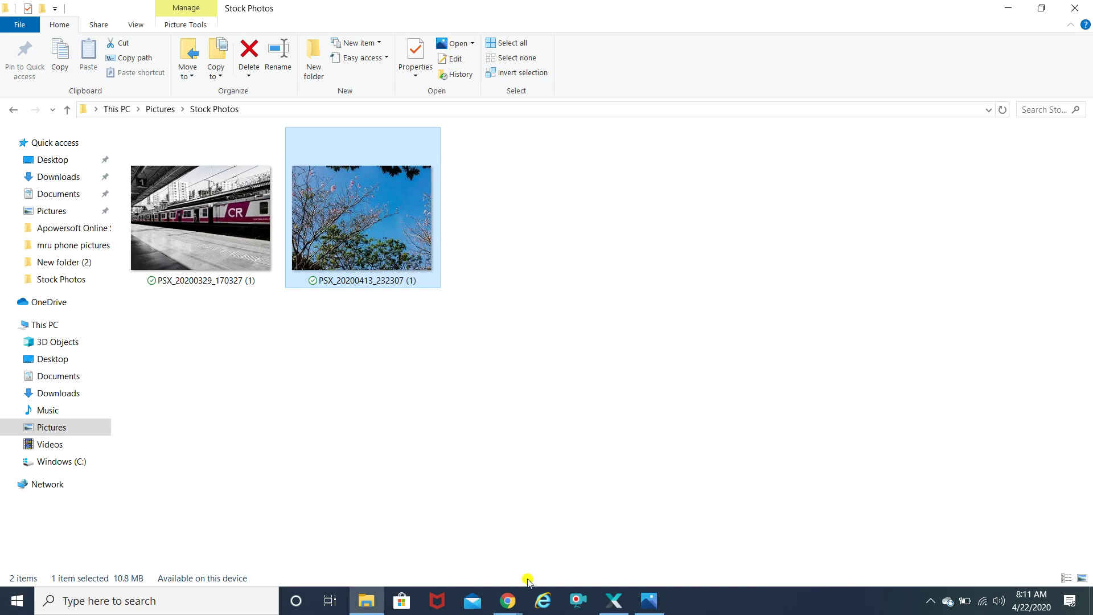
Return to Xpiks and set the tree photo's description and title to "pink flowers on trees during spring season".
{"action": "left_click", "coordinate": [617, 601]}
{"action": "type", "text": "pink flowers on tr"}
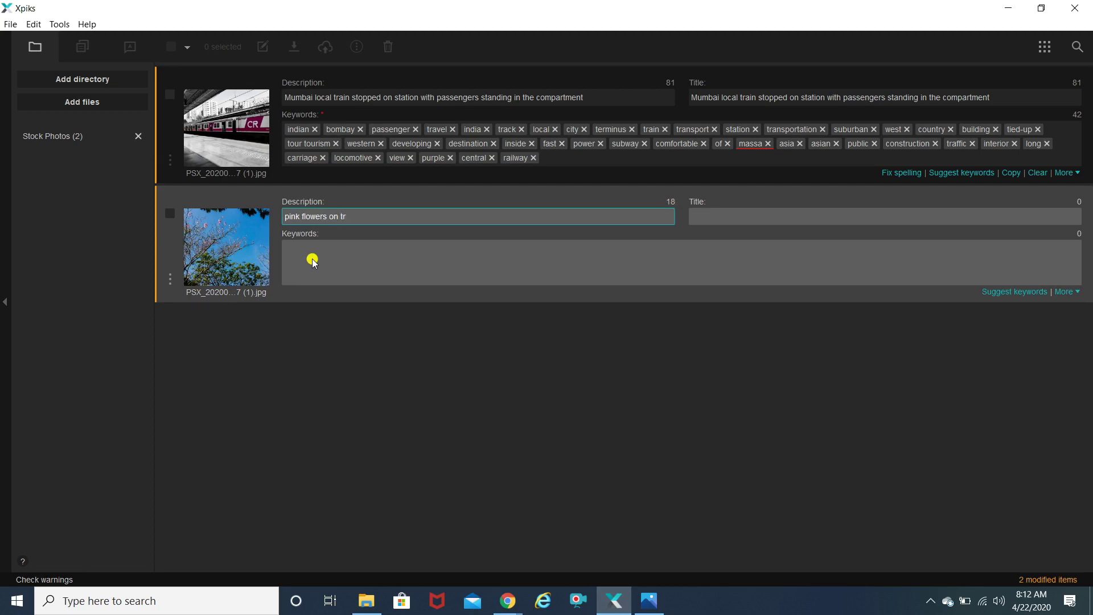
{"action": "type", "text": "ees during spring season"}
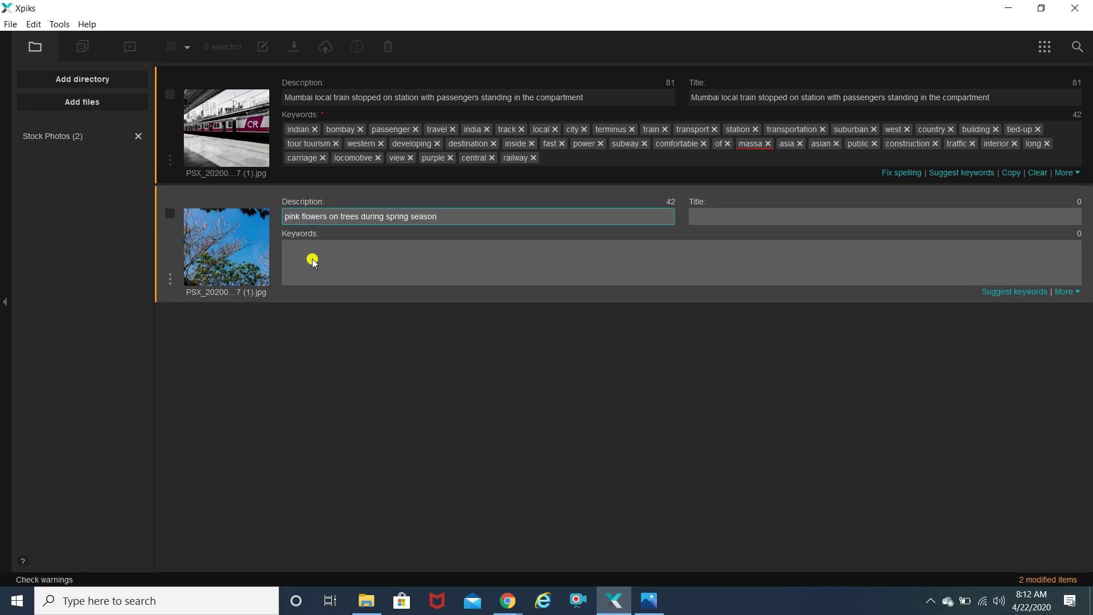
{"action": "key", "text": "ctrl+a"}
{"action": "key", "text": "ctrl+c"}
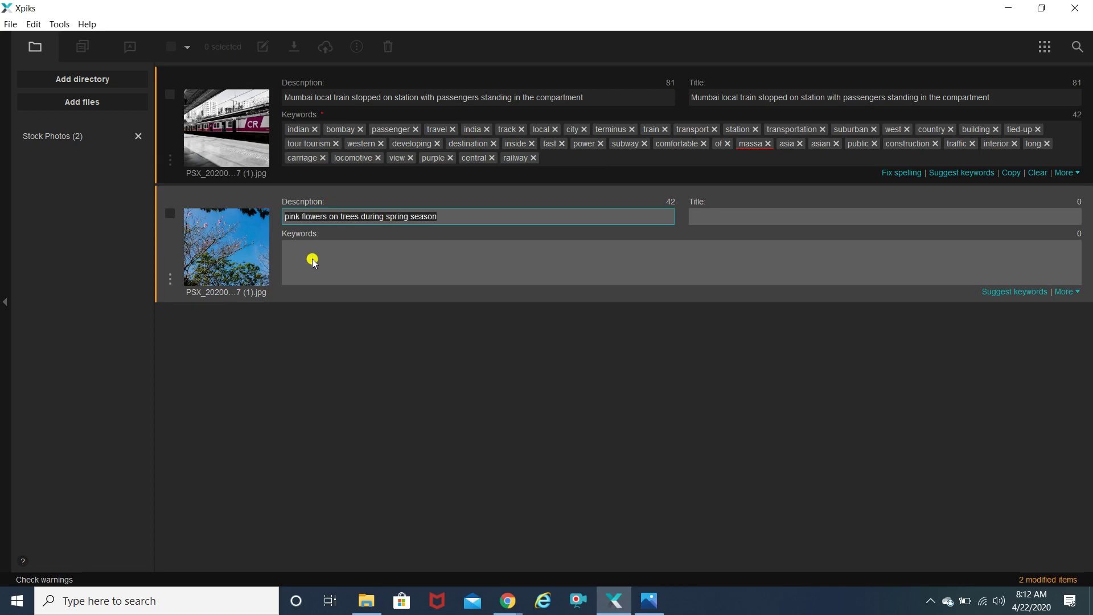
{"action": "key", "text": "Tab"}
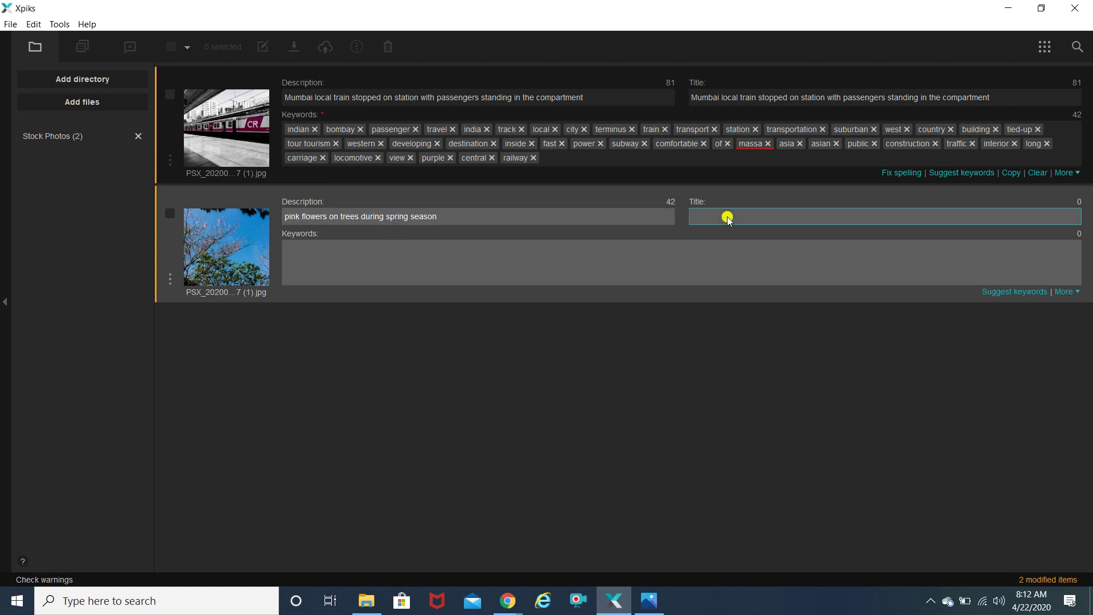
{"action": "key", "text": "ctrl+v"}
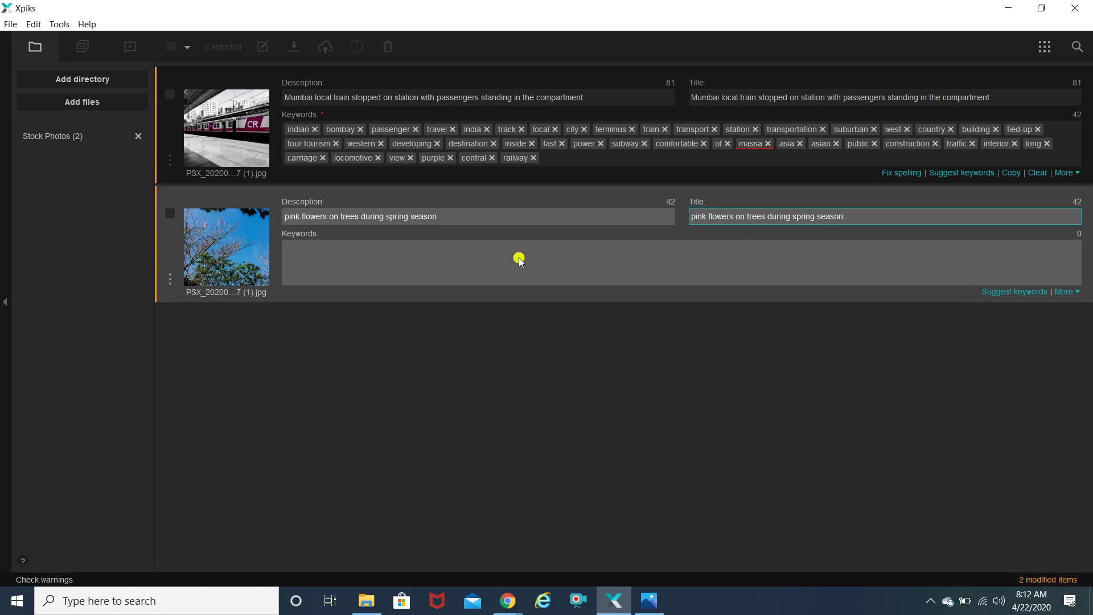
Remove the keyword "massa" from the train photo.
{"action": "left_click", "coordinate": [769, 144]}
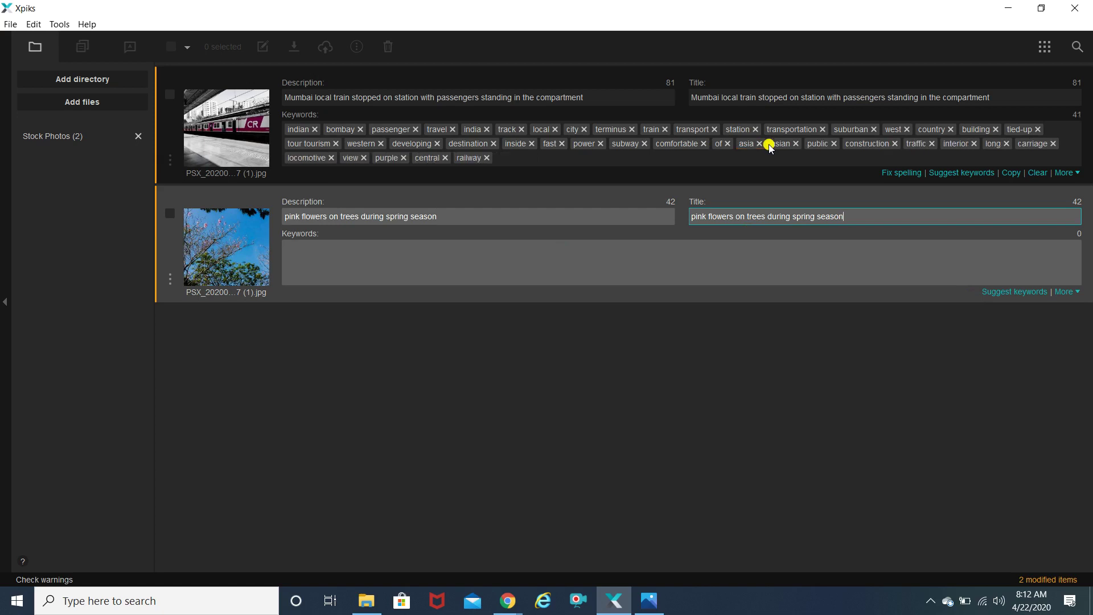
Search the keyword suggestions for the tree photo with the phrase "pink flowers on trees".
{"action": "left_click", "coordinate": [363, 260]}
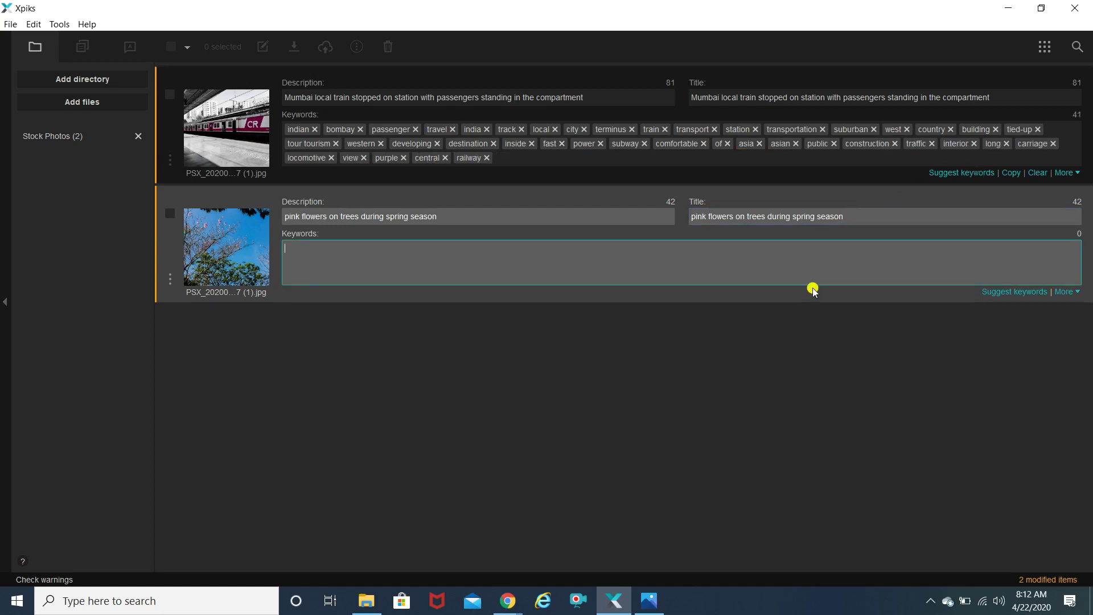
{"action": "left_click", "coordinate": [1002, 291]}
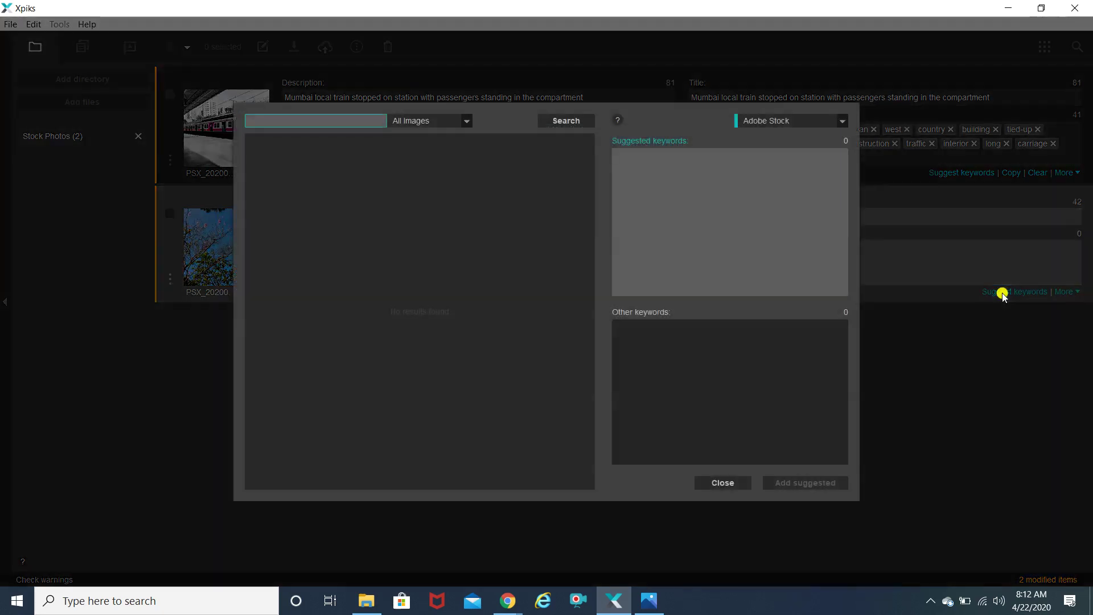
{"action": "type", "text": "pink "}
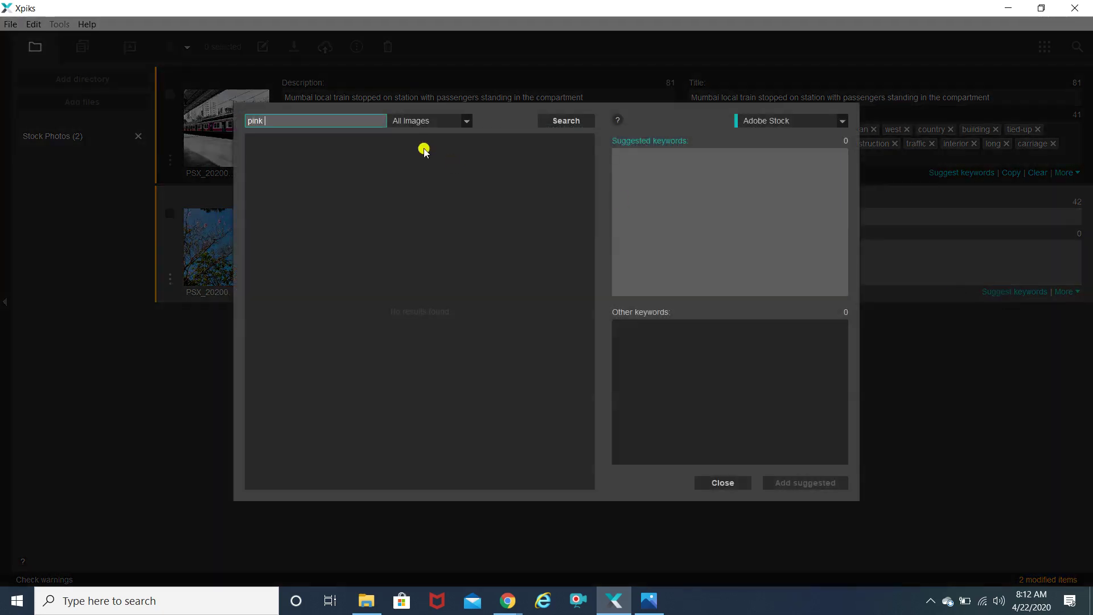
{"action": "type", "text": "flowers on trees"}
{"action": "key", "text": "Return"}
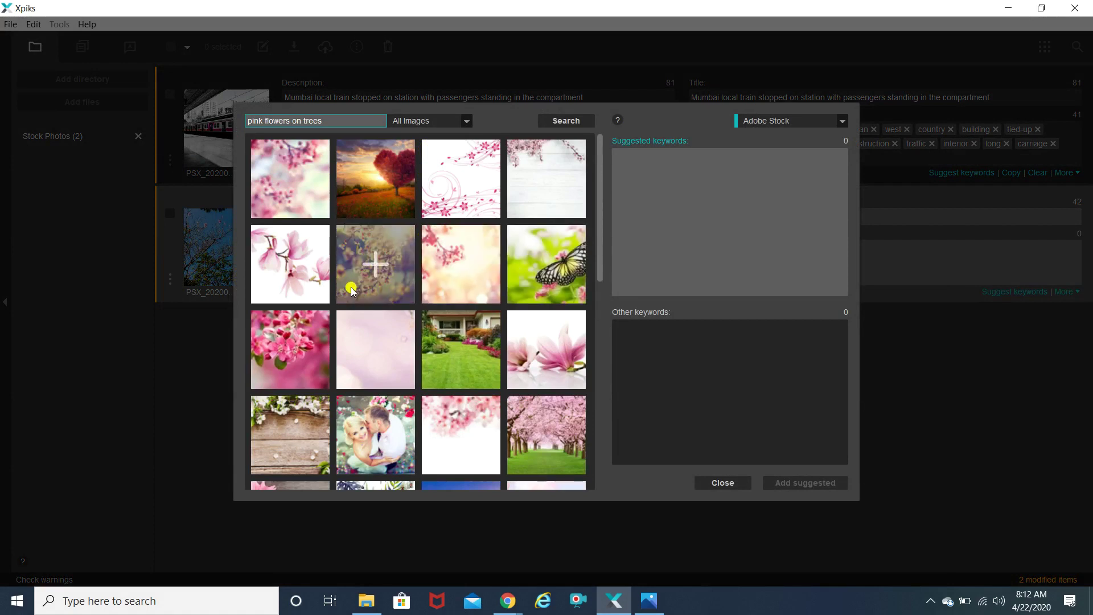
Use the blossoming tree avenue and the pale pink blossom branch results as keyword sources, leaving out the dark pink blossom result.
{"action": "left_click", "coordinate": [301, 321]}
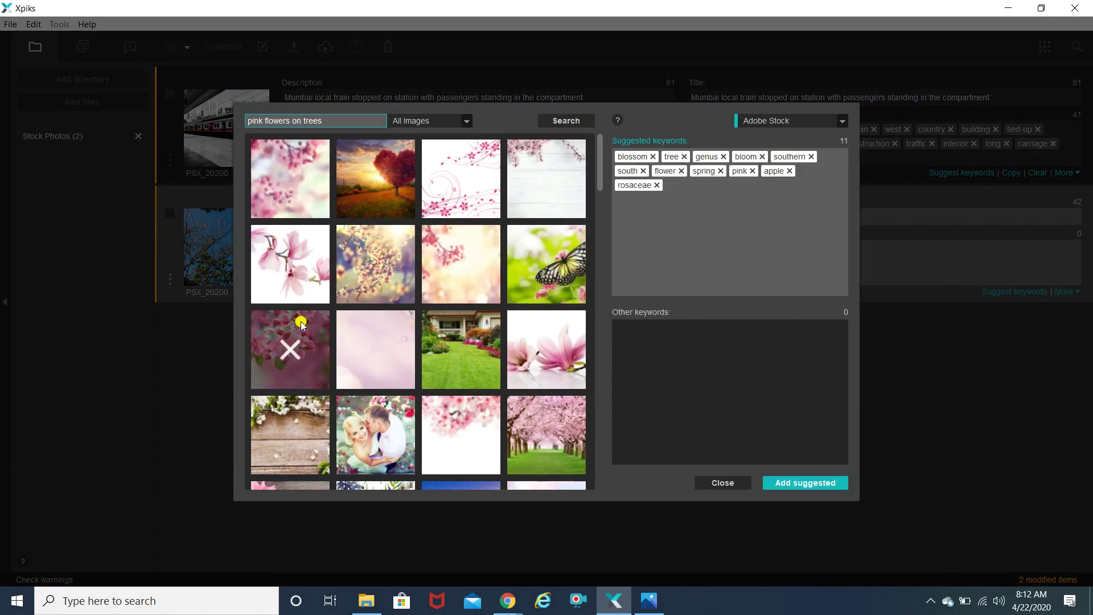
{"action": "scroll", "coordinate": [472, 369], "scroll_direction": "down", "scroll_amount": 3}
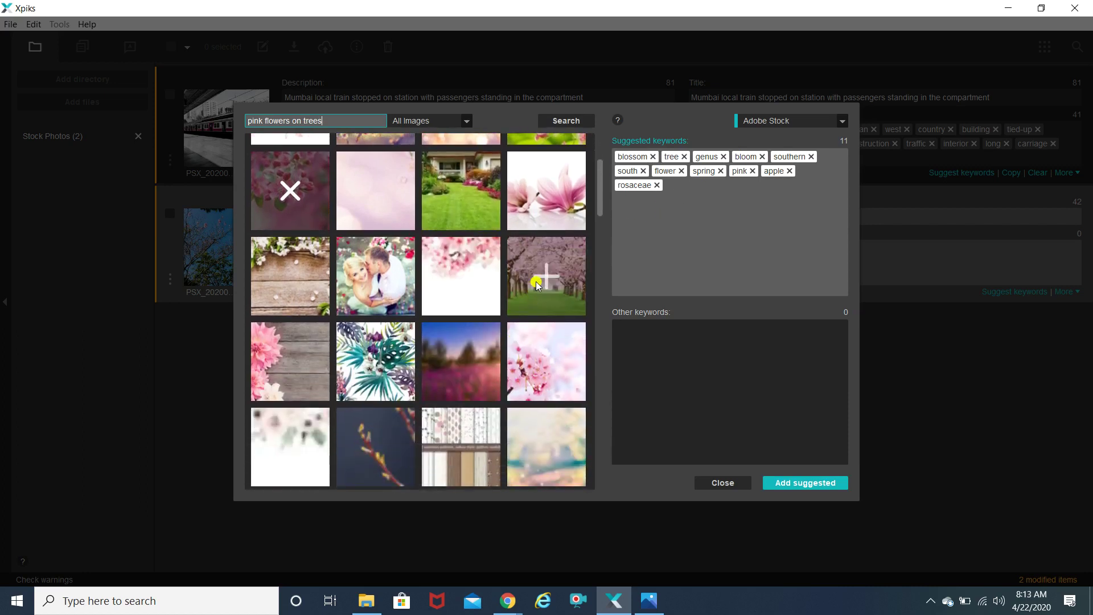
{"action": "left_click", "coordinate": [537, 283]}
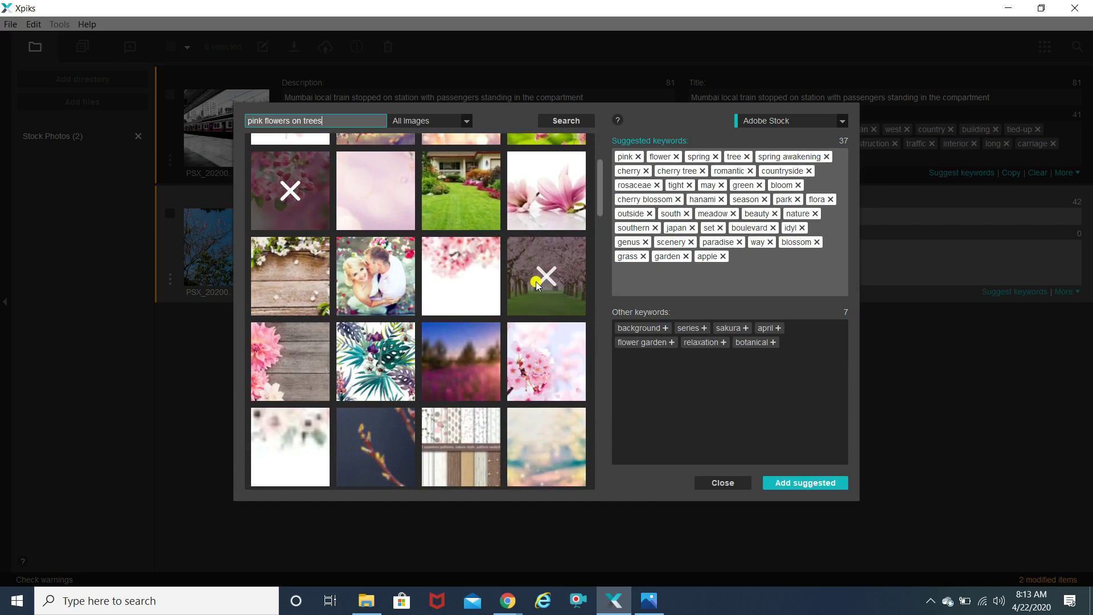
{"action": "left_click", "coordinate": [537, 368]}
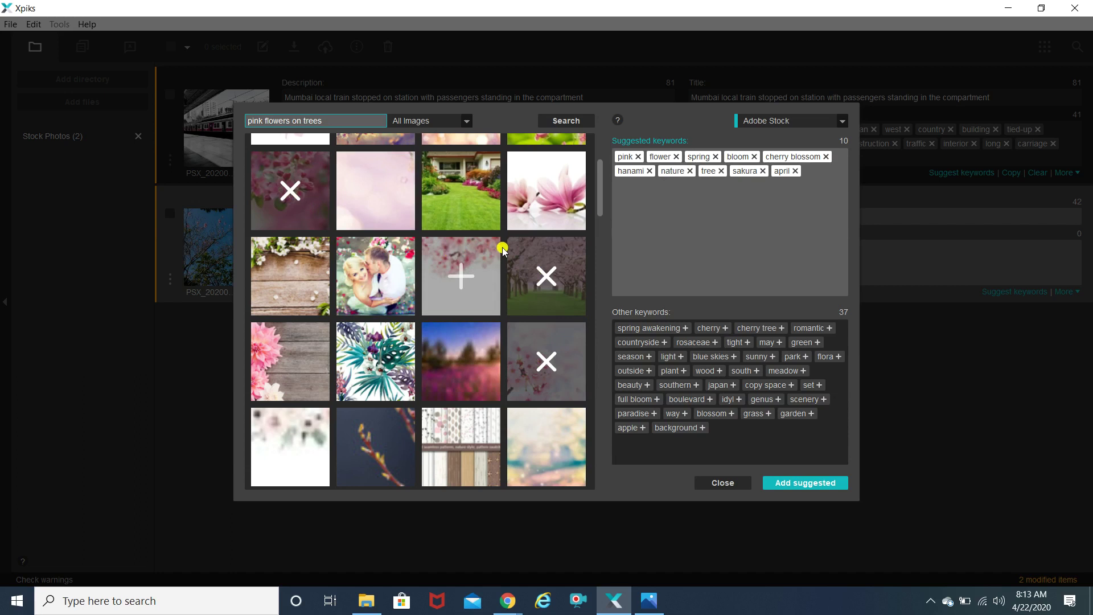
{"action": "left_click", "coordinate": [290, 195]}
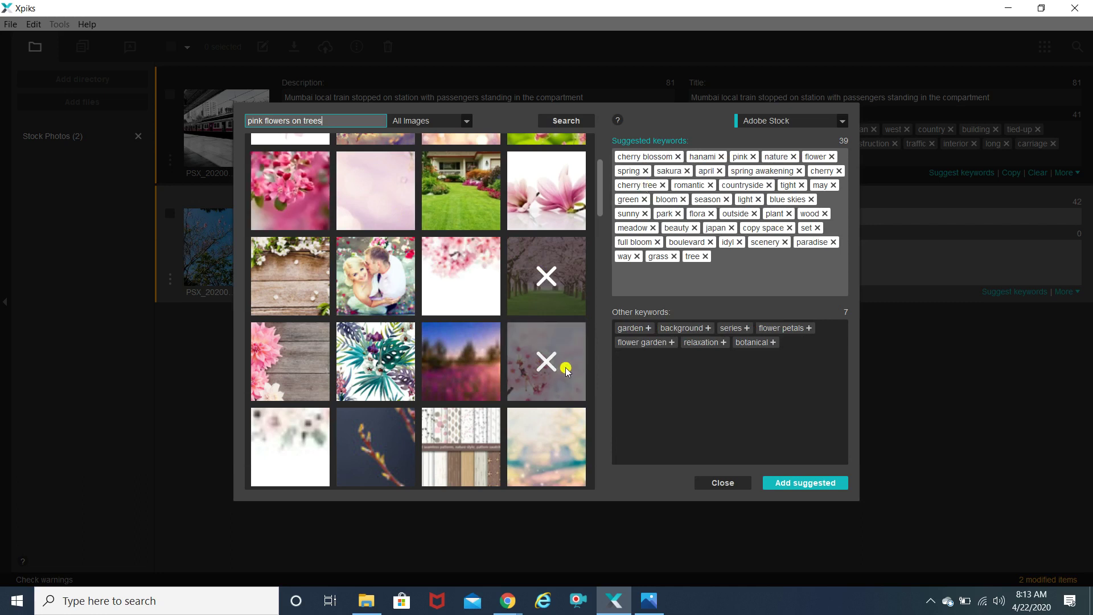
{"action": "left_click", "coordinate": [545, 366]}
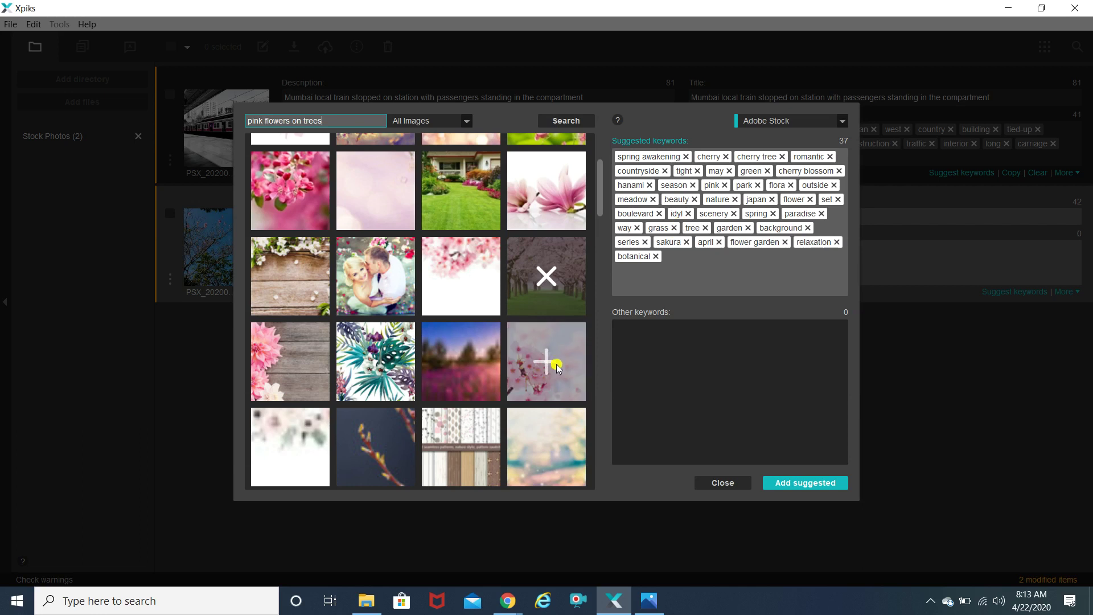
{"action": "left_click", "coordinate": [545, 367]}
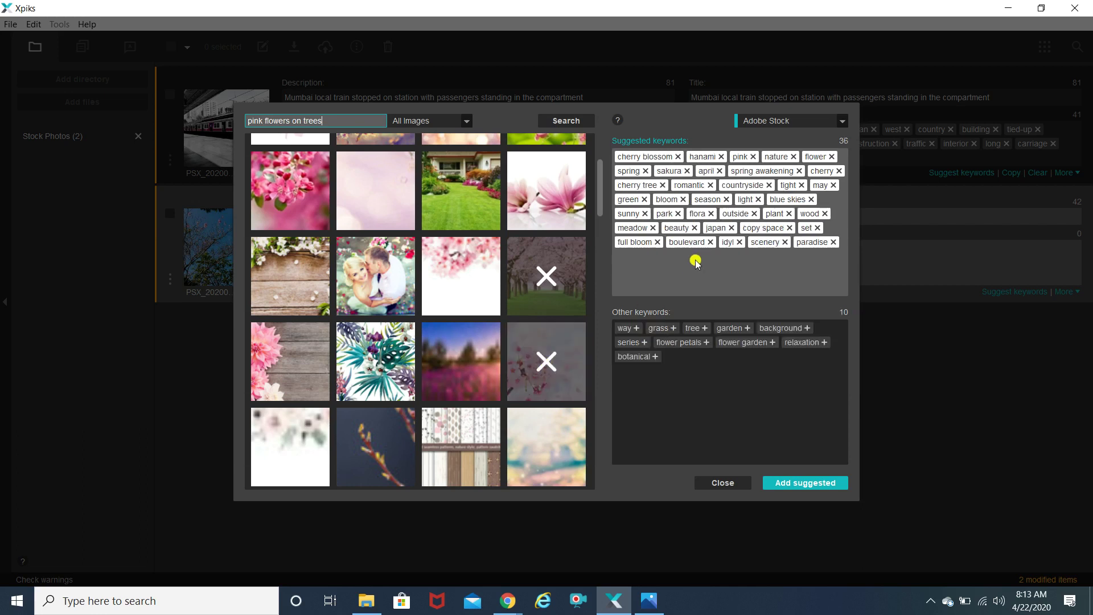
{"action": "left_click", "coordinate": [548, 355]}
{"action": "left_click", "coordinate": [547, 354]}
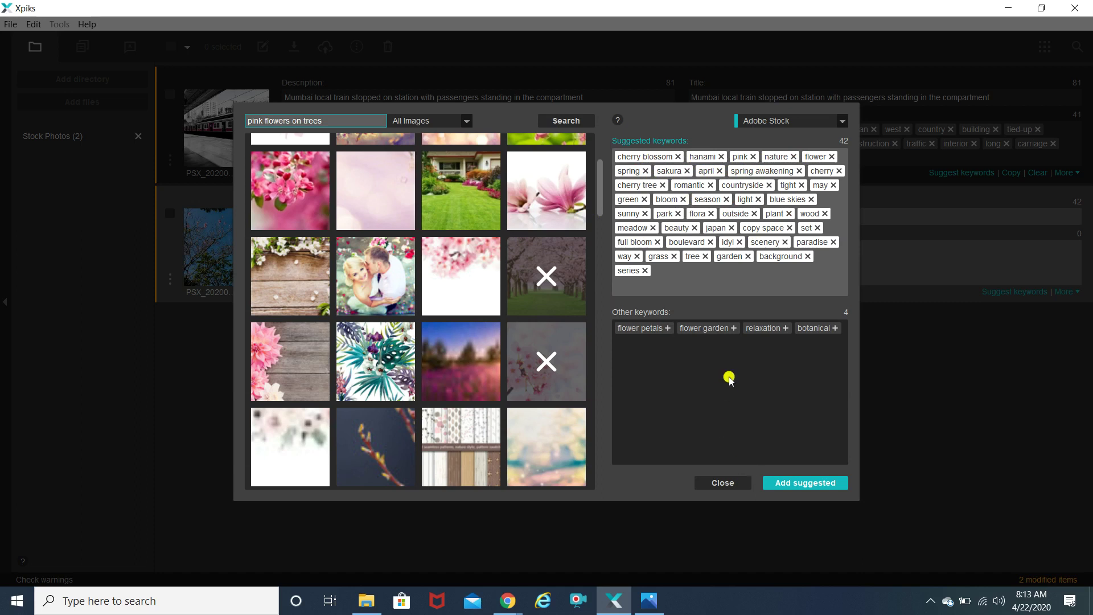
Include "flower petals" and "flower garden" and add all suggested keywords to the tree photo, closing the suggestions.
{"action": "left_click", "coordinate": [668, 329]}
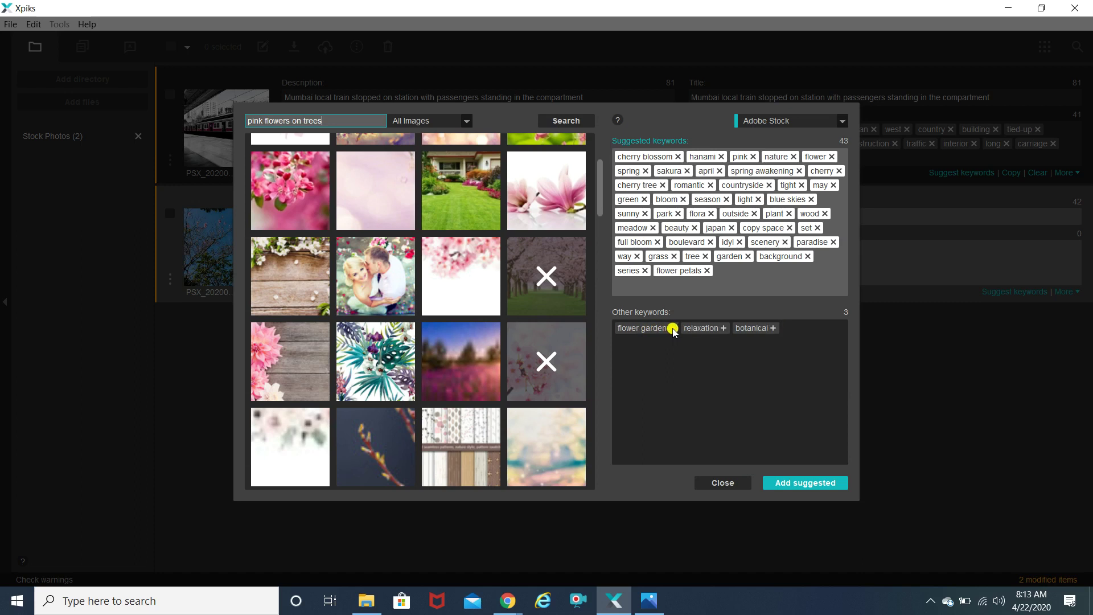
{"action": "left_click", "coordinate": [669, 329]}
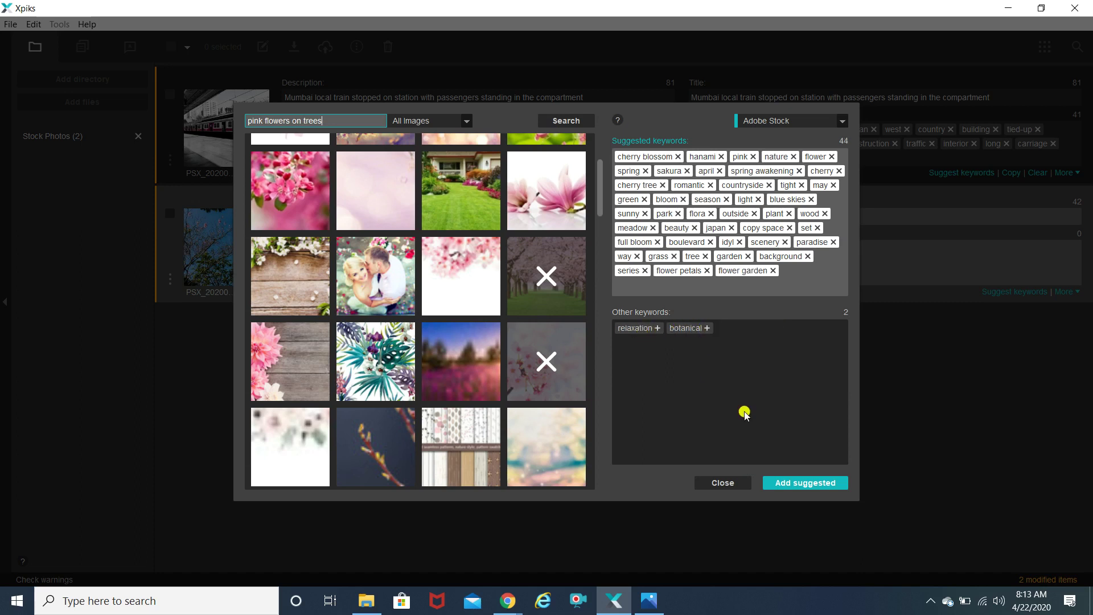
{"action": "left_click", "coordinate": [792, 490]}
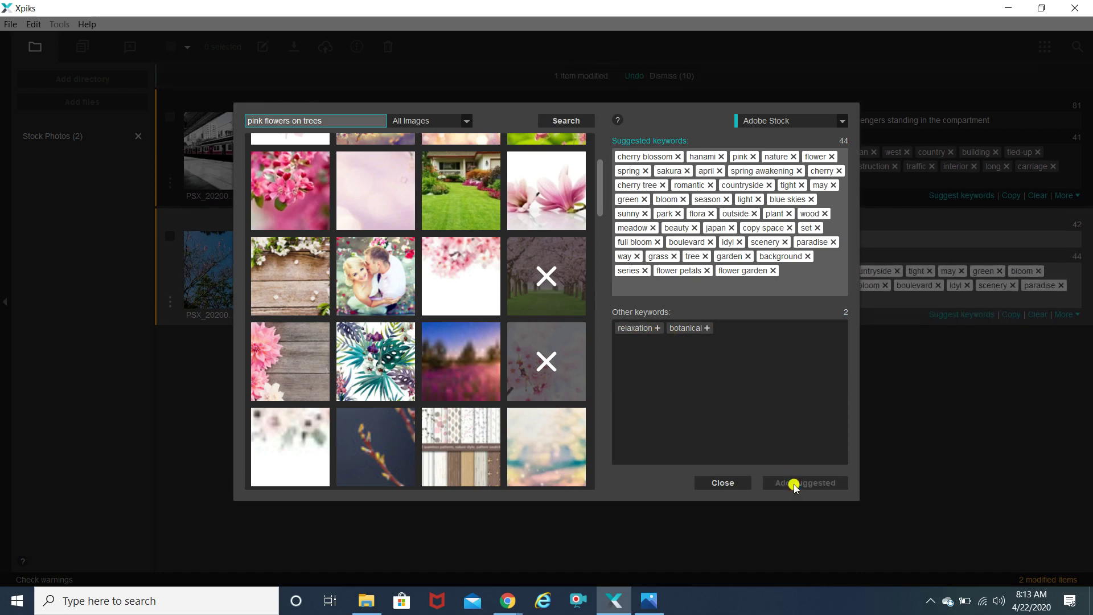
{"action": "left_click", "coordinate": [723, 484]}
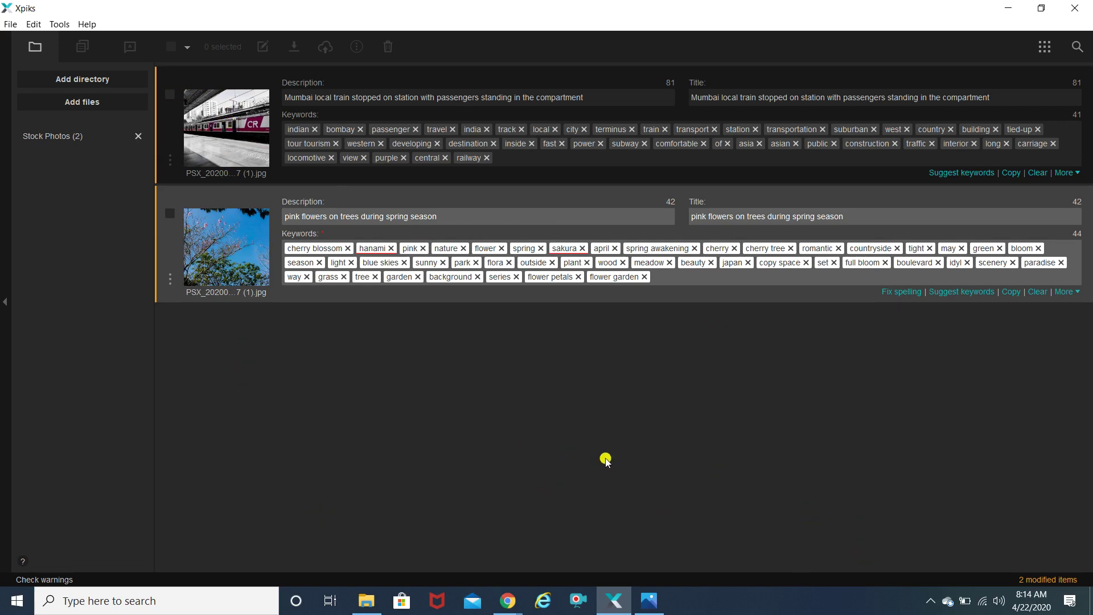
Select all modified photos in the list.
{"action": "left_click", "coordinate": [170, 94]}
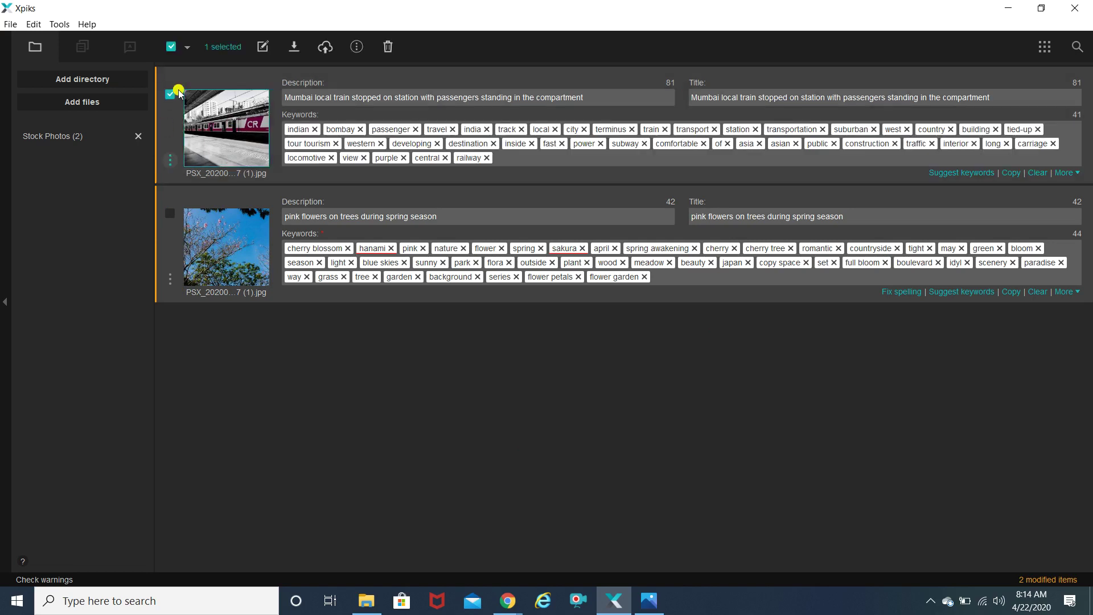
{"action": "left_click", "coordinate": [186, 49]}
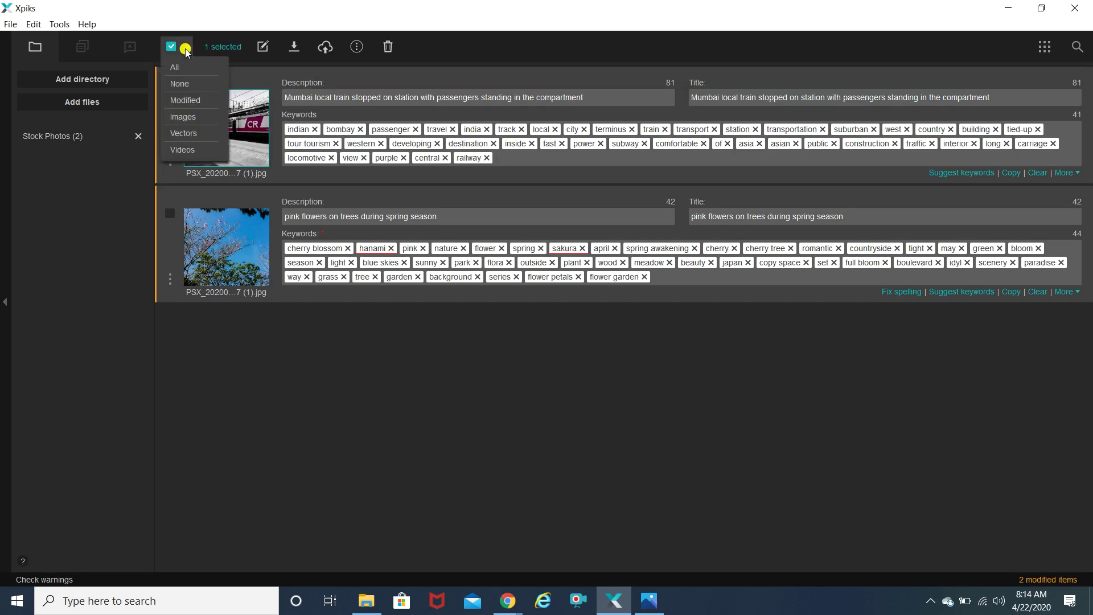
{"action": "left_click", "coordinate": [186, 102]}
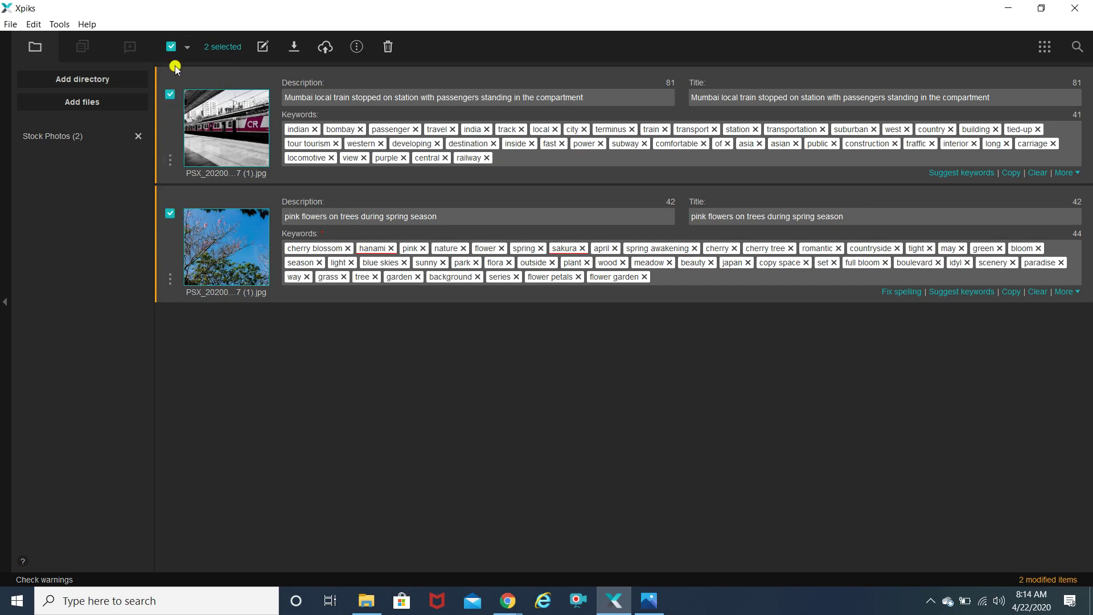
Export the metadata of both selected photos, leaving the backup of each file off.
{"action": "left_click", "coordinate": [297, 48]}
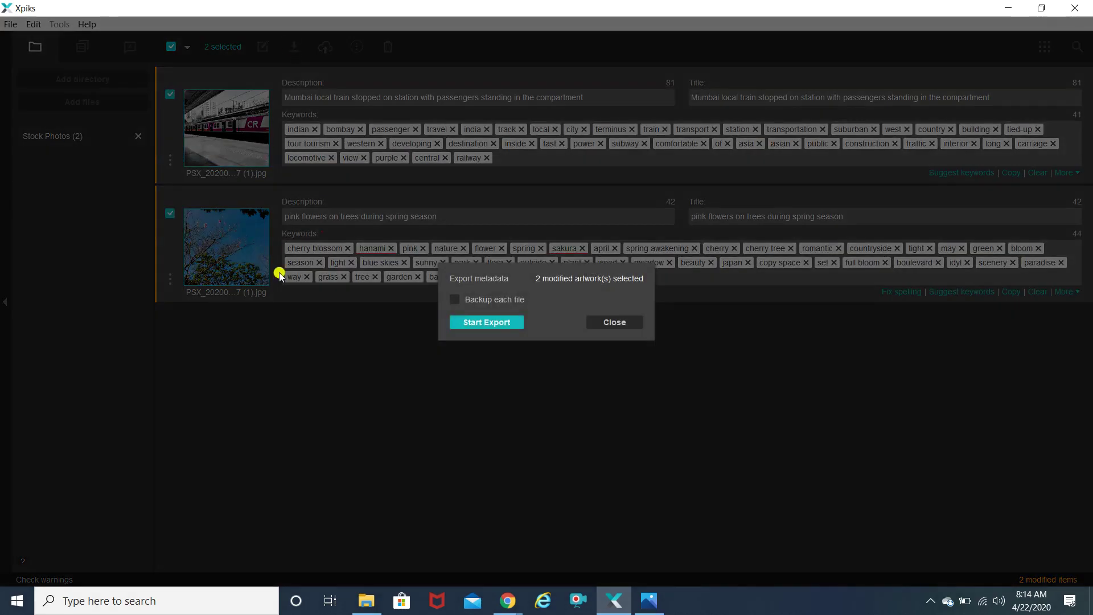
{"action": "left_click", "coordinate": [500, 300]}
{"action": "left_click", "coordinate": [506, 304]}
{"action": "left_click", "coordinate": [454, 300]}
{"action": "left_click", "coordinate": [454, 297]}
{"action": "left_click", "coordinate": [497, 324]}
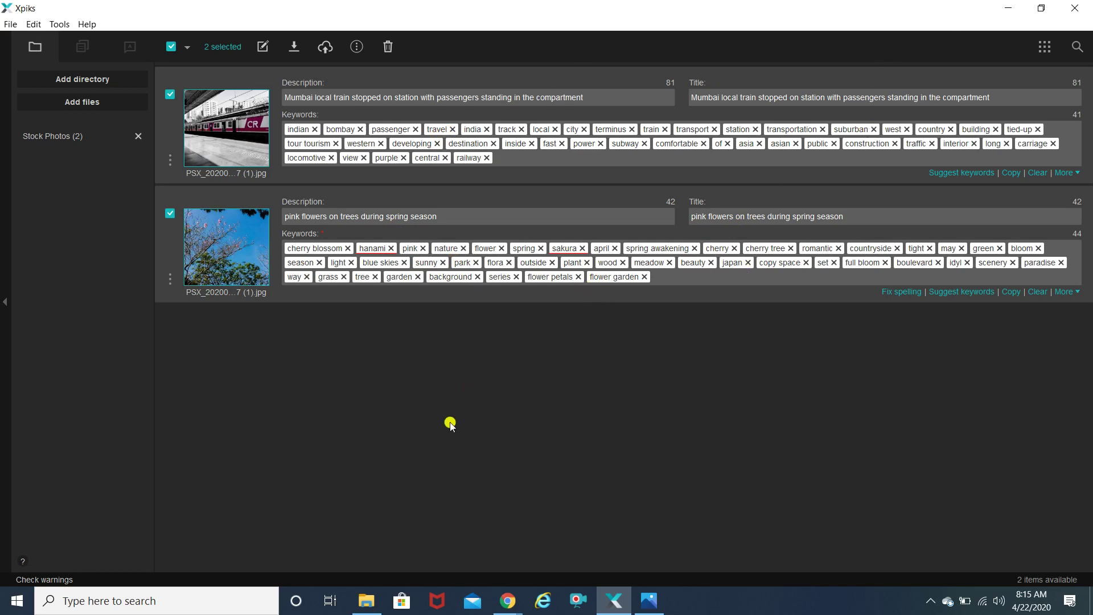
Check the saved tags and title of the two photos in File Explorer's Stock Photos folder and return to Xpiks.
{"action": "mouse_move", "coordinate": [370, 600]}
{"action": "left_click", "coordinate": [369, 581]}
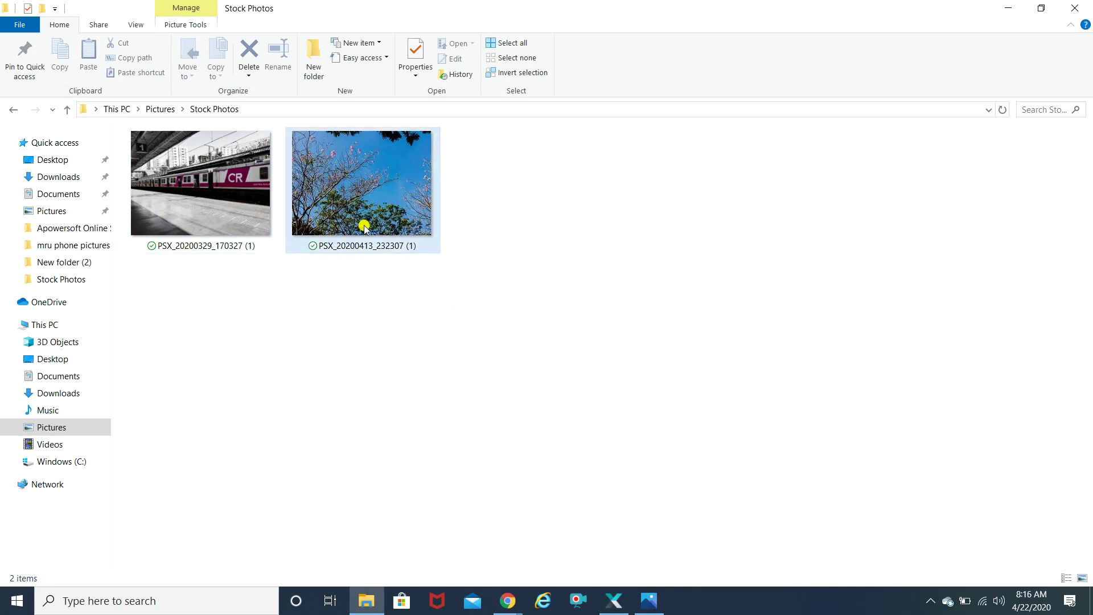
{"action": "mouse_move", "coordinate": [306, 193]}
{"action": "mouse_move", "coordinate": [348, 214]}
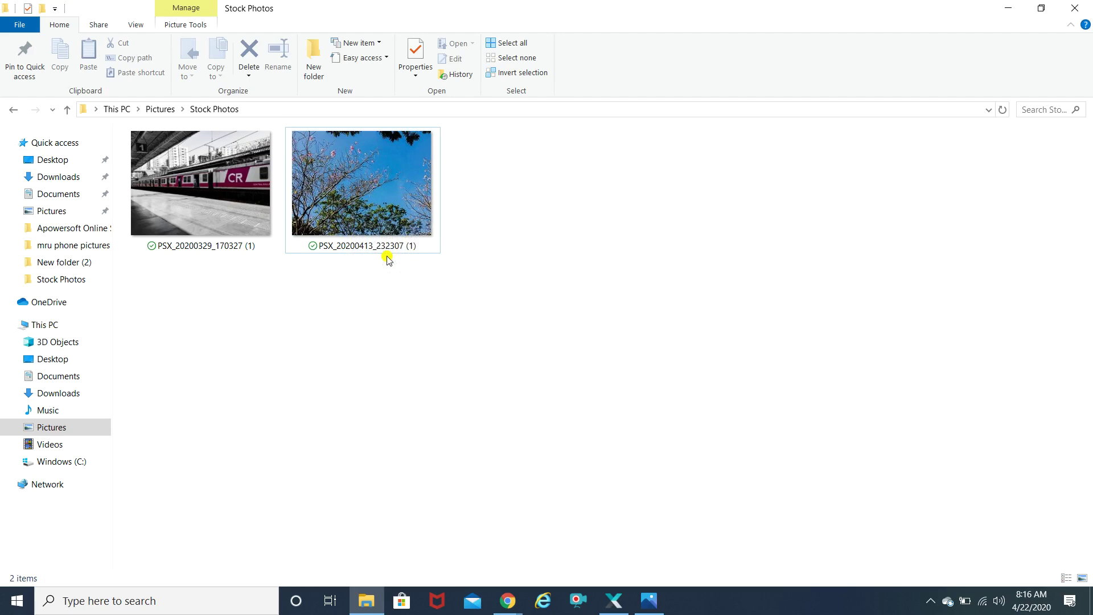
{"action": "mouse_move", "coordinate": [364, 186]}
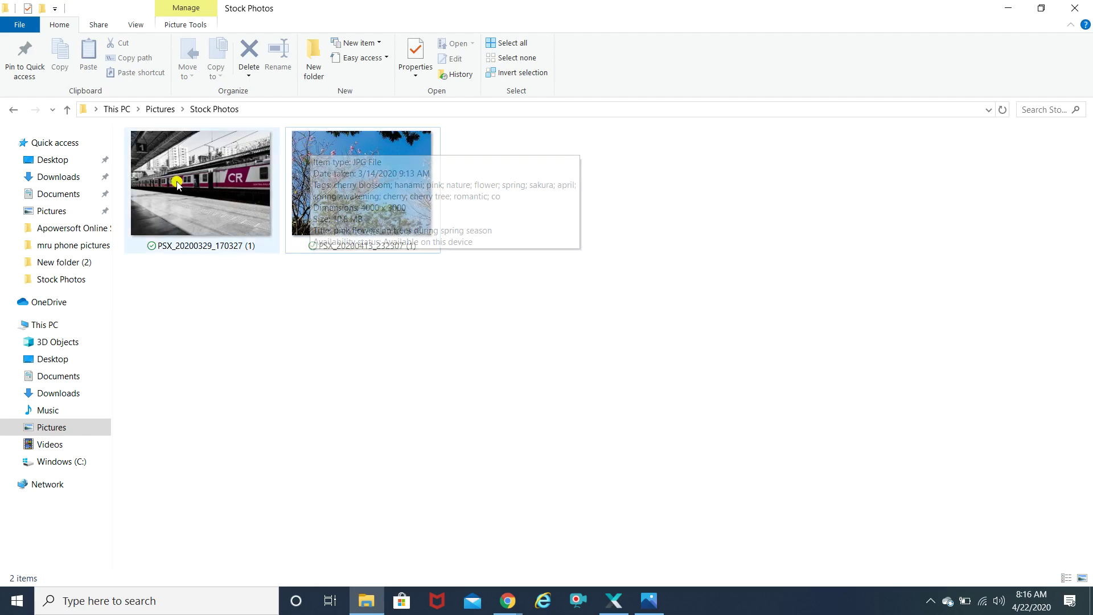
{"action": "mouse_move", "coordinate": [177, 184]}
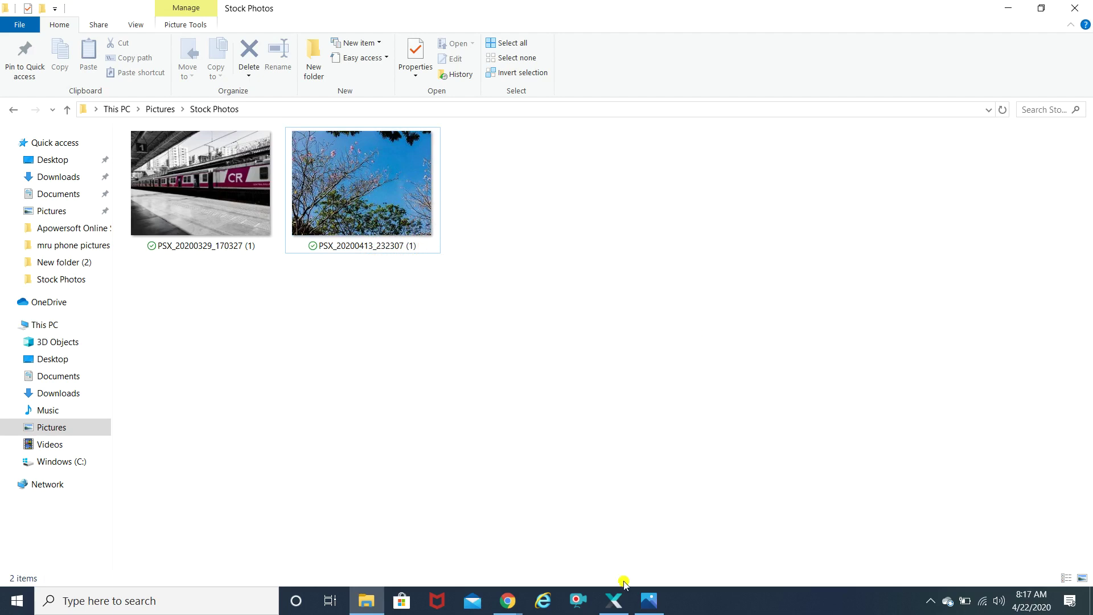
{"action": "left_click", "coordinate": [615, 602]}
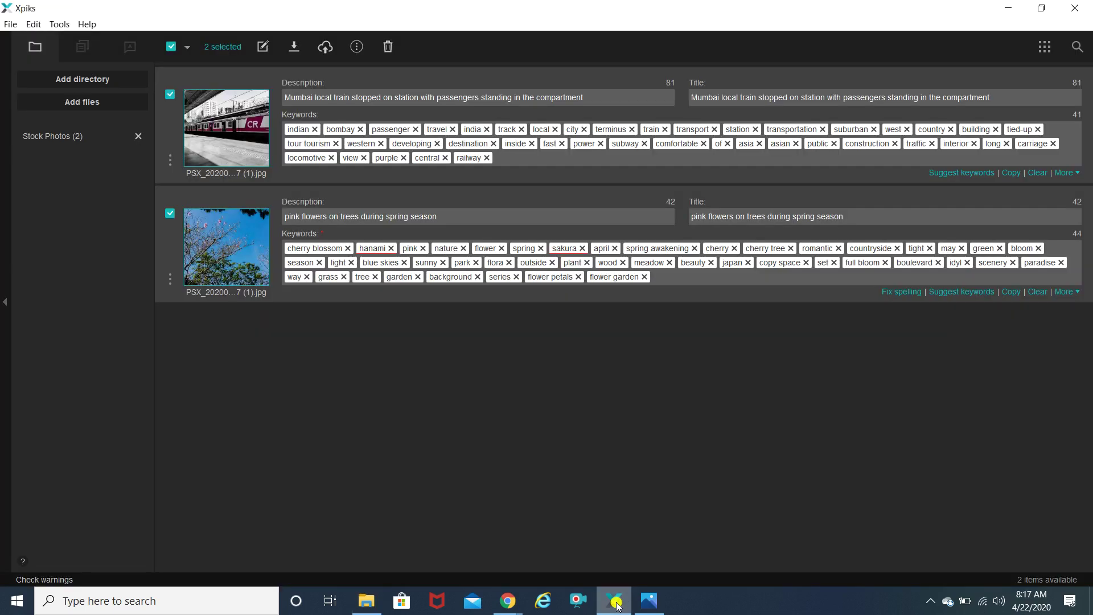